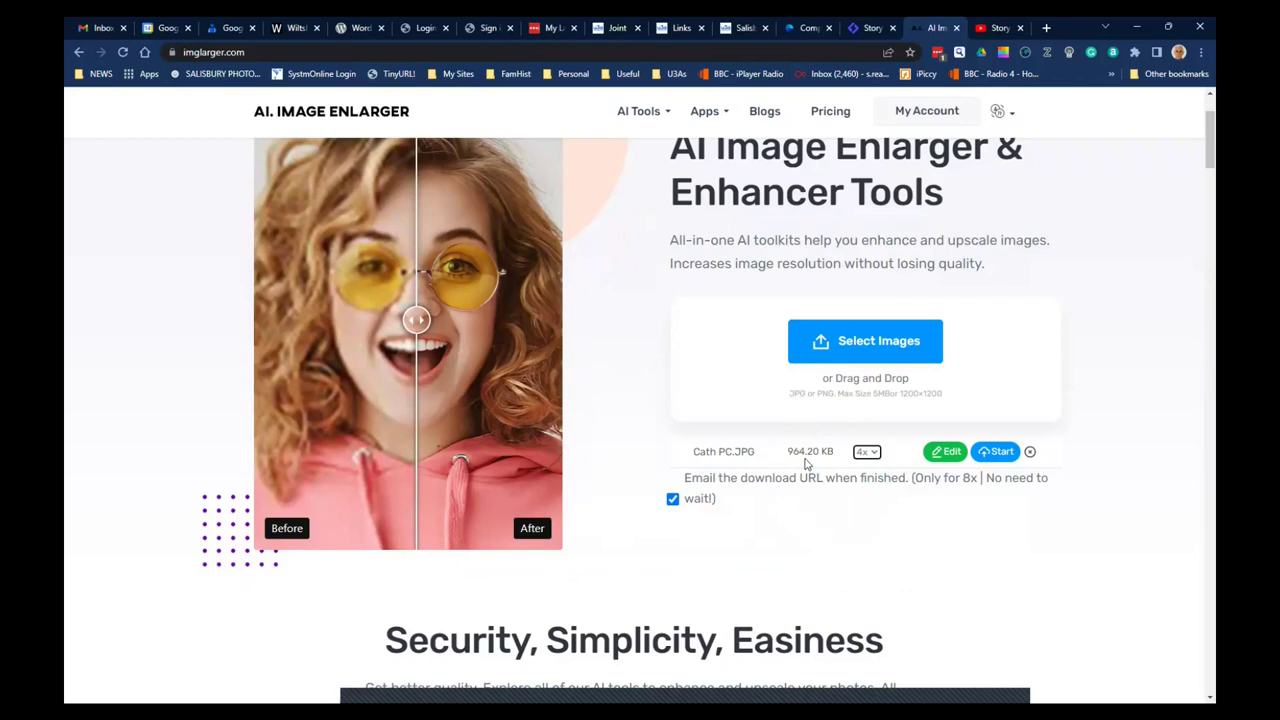
# Open Cath PC.JPG for editing and finetune its contrast to 8
pyautogui.click(945, 453)
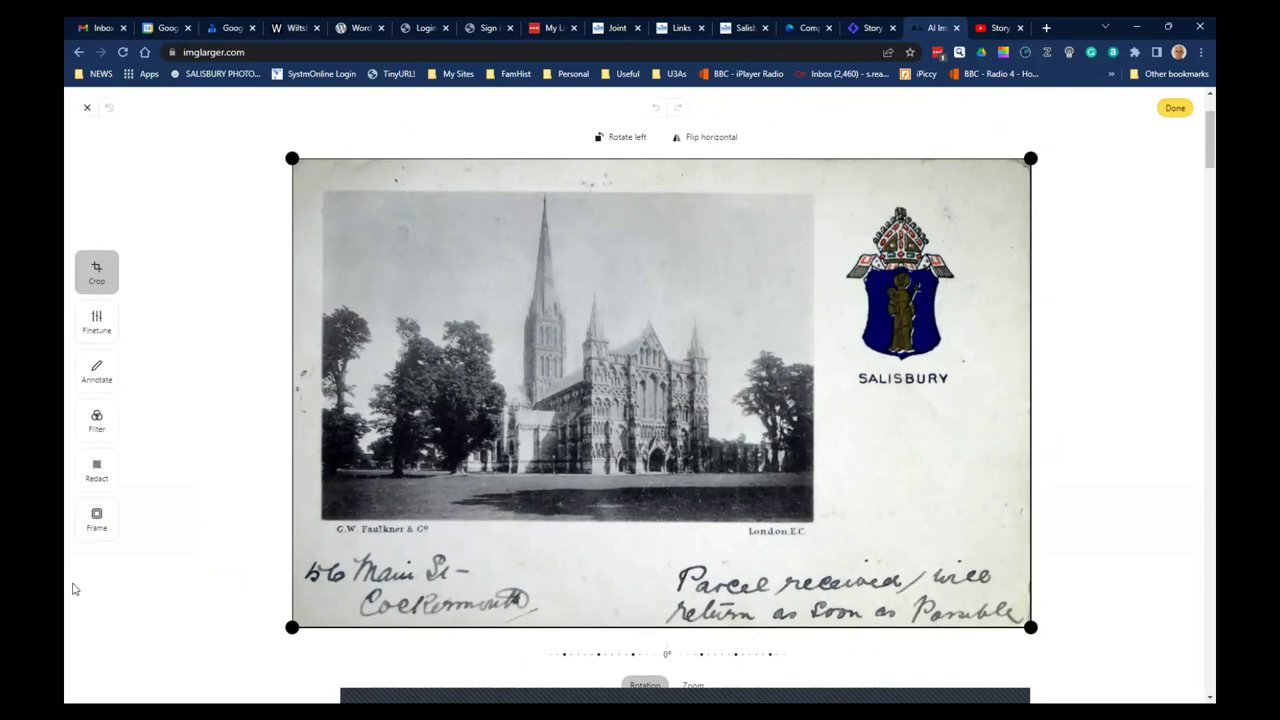
pyautogui.click(95, 322)
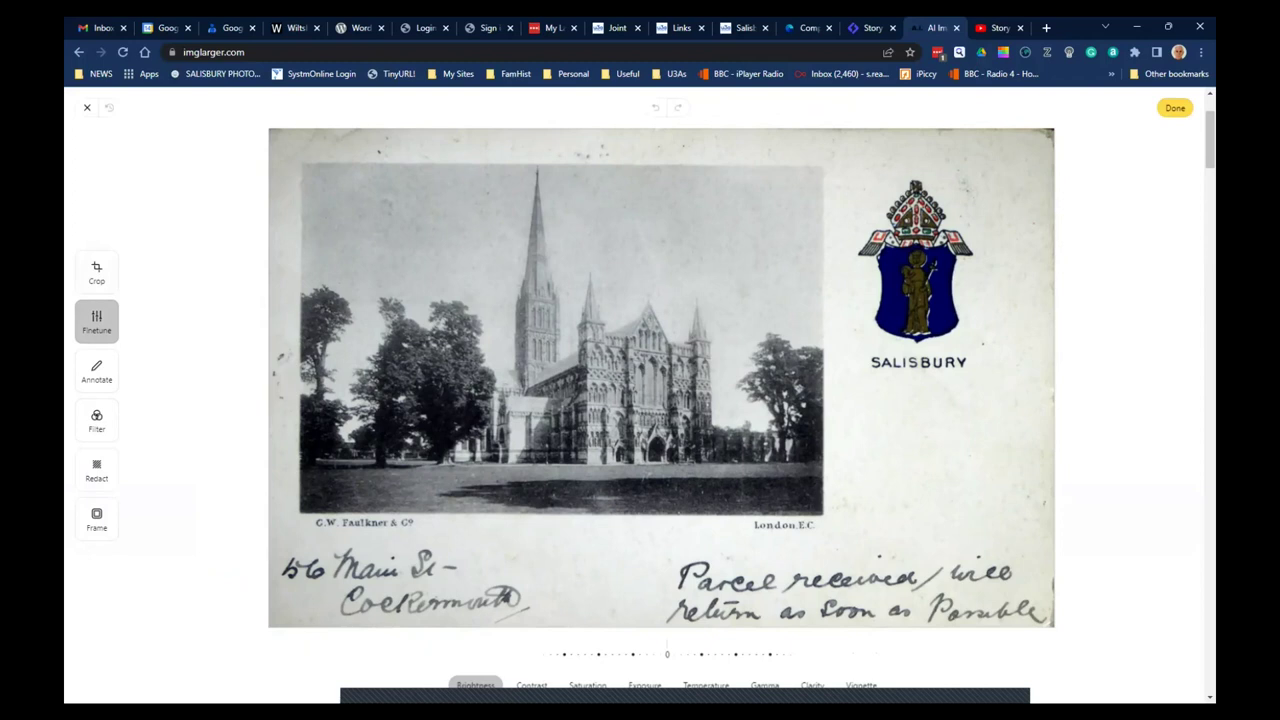
pyautogui.click(540, 688)
pyautogui.moveTo(667, 656)
pyautogui.mouseDown()
pyautogui.moveTo(718, 655)
pyautogui.moveTo(617, 660)
pyautogui.moveTo(666, 657)
pyautogui.moveTo(652, 662)
pyautogui.mouseUp()
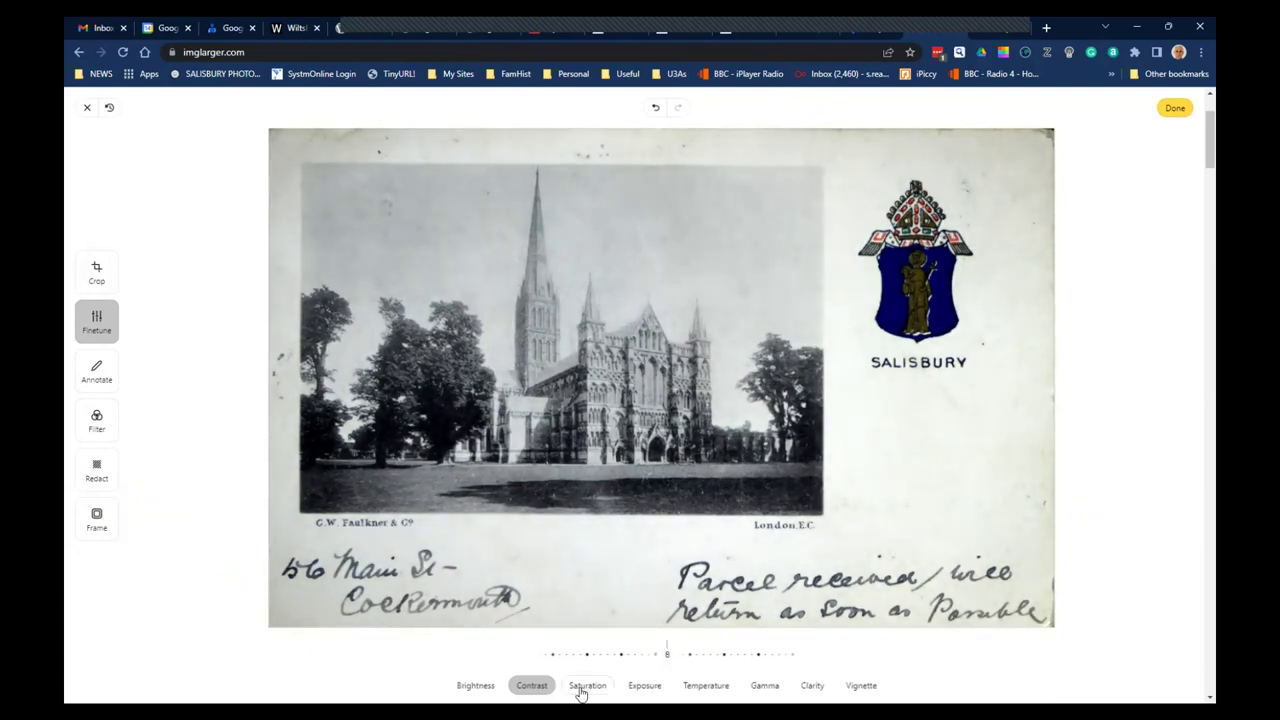
# Lower the postcard image's brightness to about -35 and set its contrast to 13
pyautogui.click(477, 688)
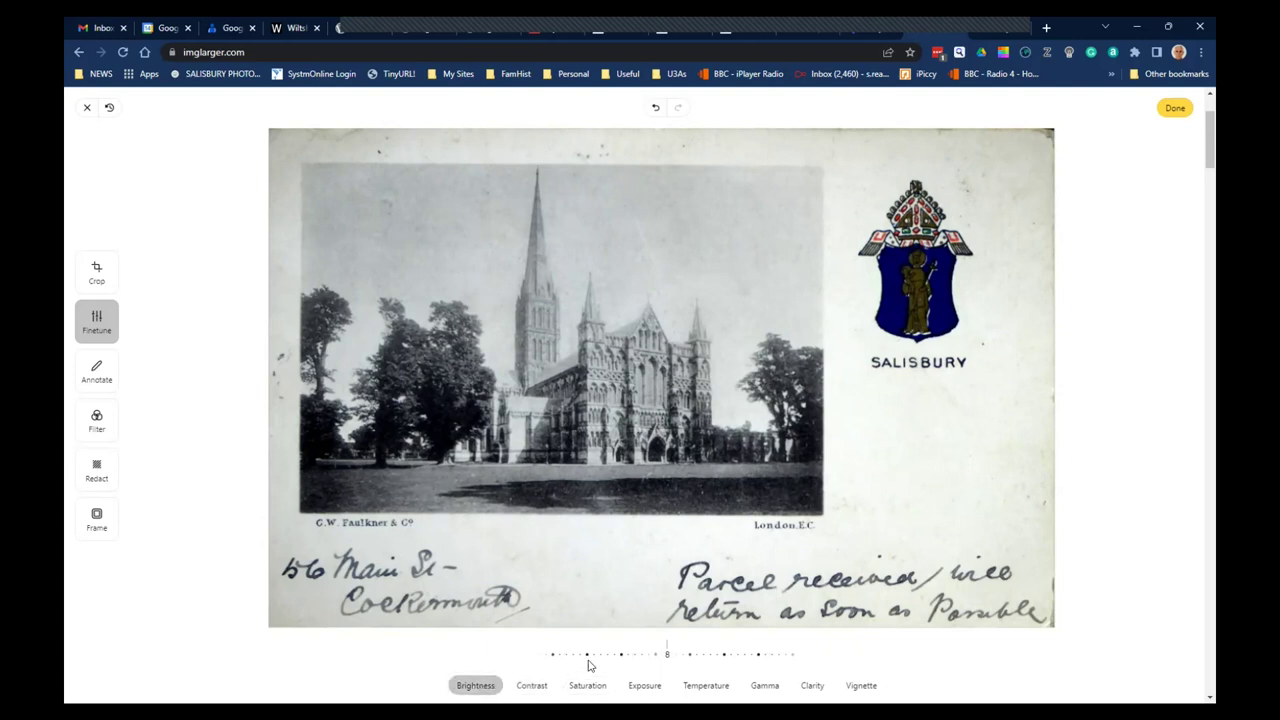
pyautogui.moveTo(666, 662); pyautogui.dragTo(716, 657)
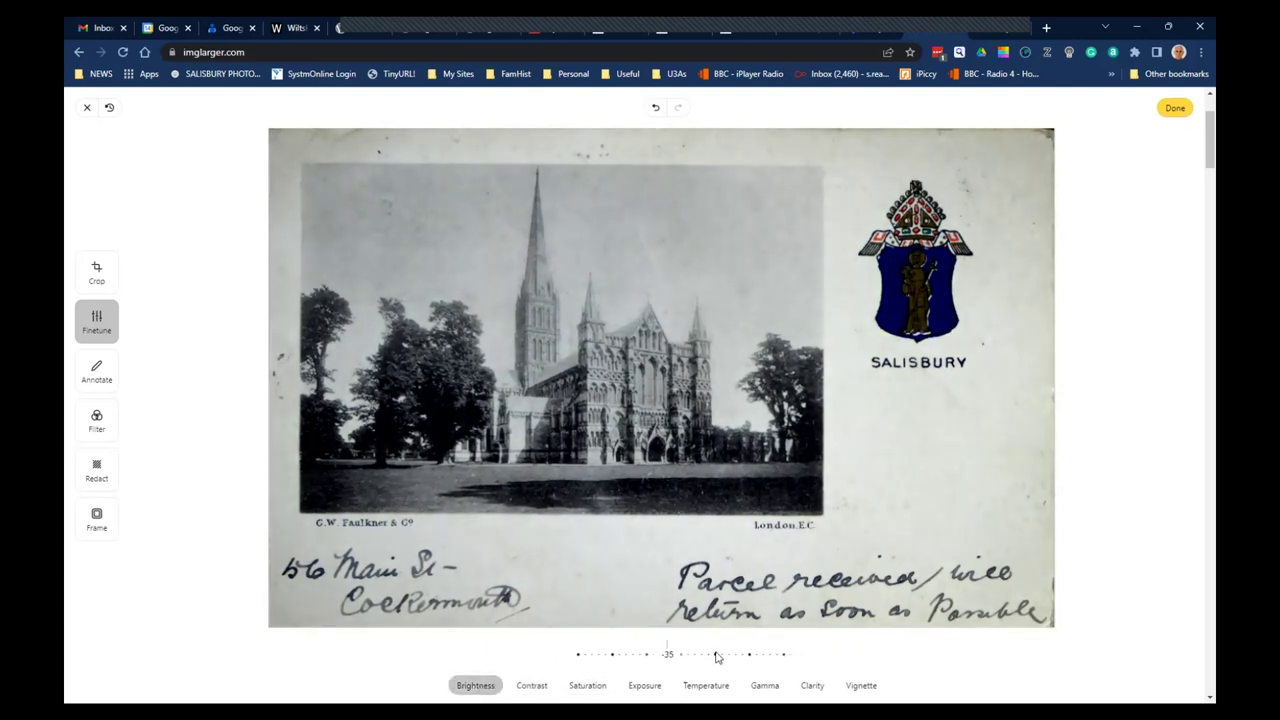
pyautogui.click(532, 686)
pyautogui.moveTo(667, 658)
pyautogui.mouseDown()
pyautogui.moveTo(640, 655)
pyautogui.moveTo(737, 655)
pyautogui.moveTo(647, 660)
pyautogui.moveTo(661, 657)
pyautogui.mouseUp()
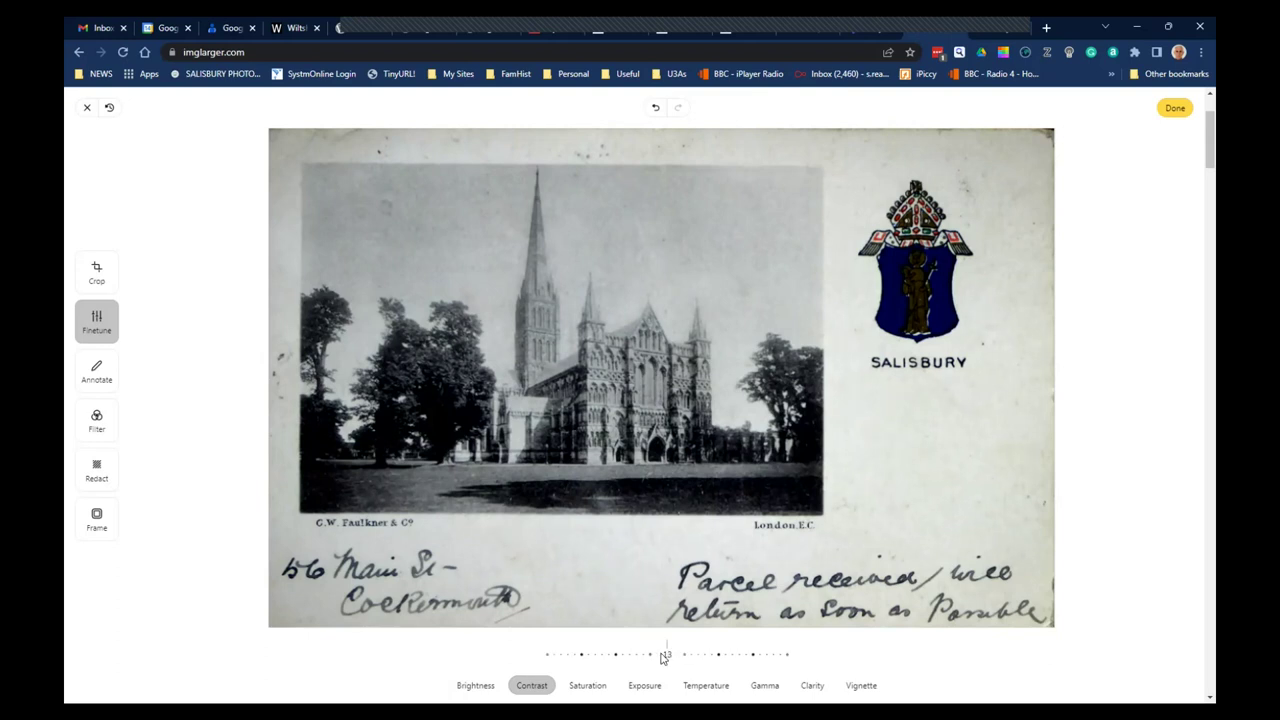
# Set the image's gamma to 12, increase its clarity, and apply the finetuning edits
pyautogui.click(763, 687)
pyautogui.moveTo(669, 657); pyautogui.dragTo(643, 652)
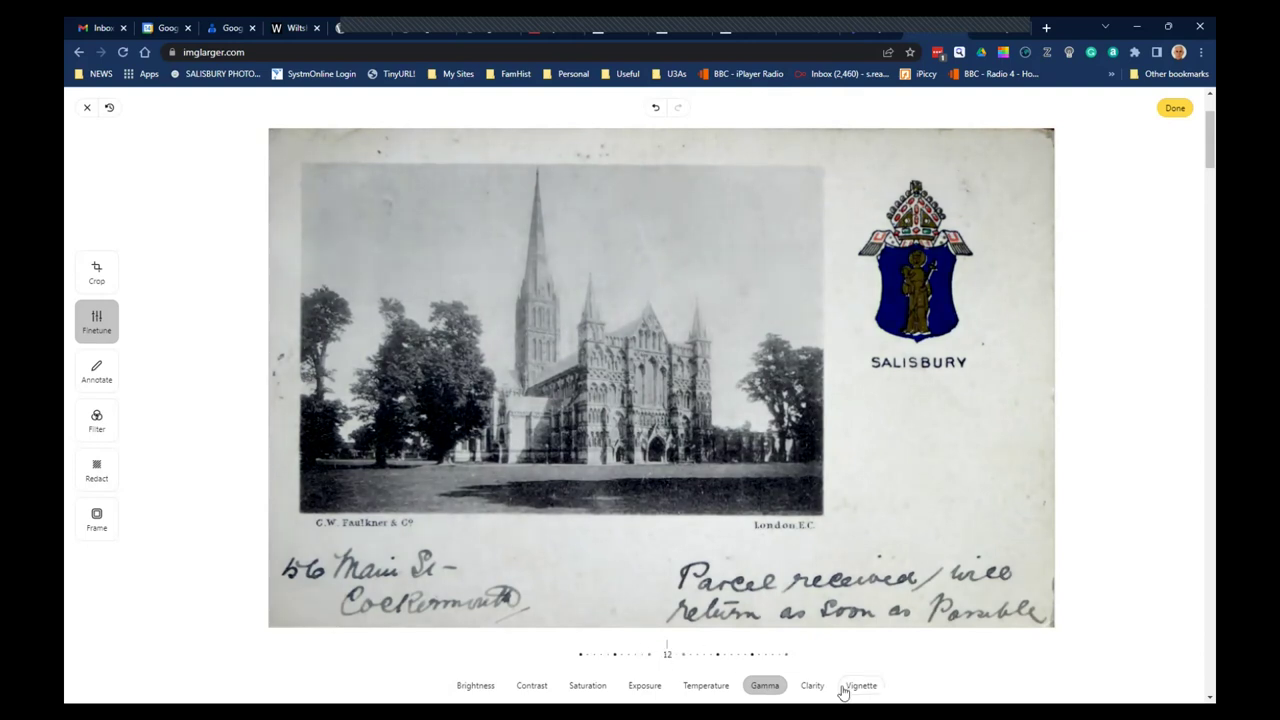
pyautogui.click(811, 688)
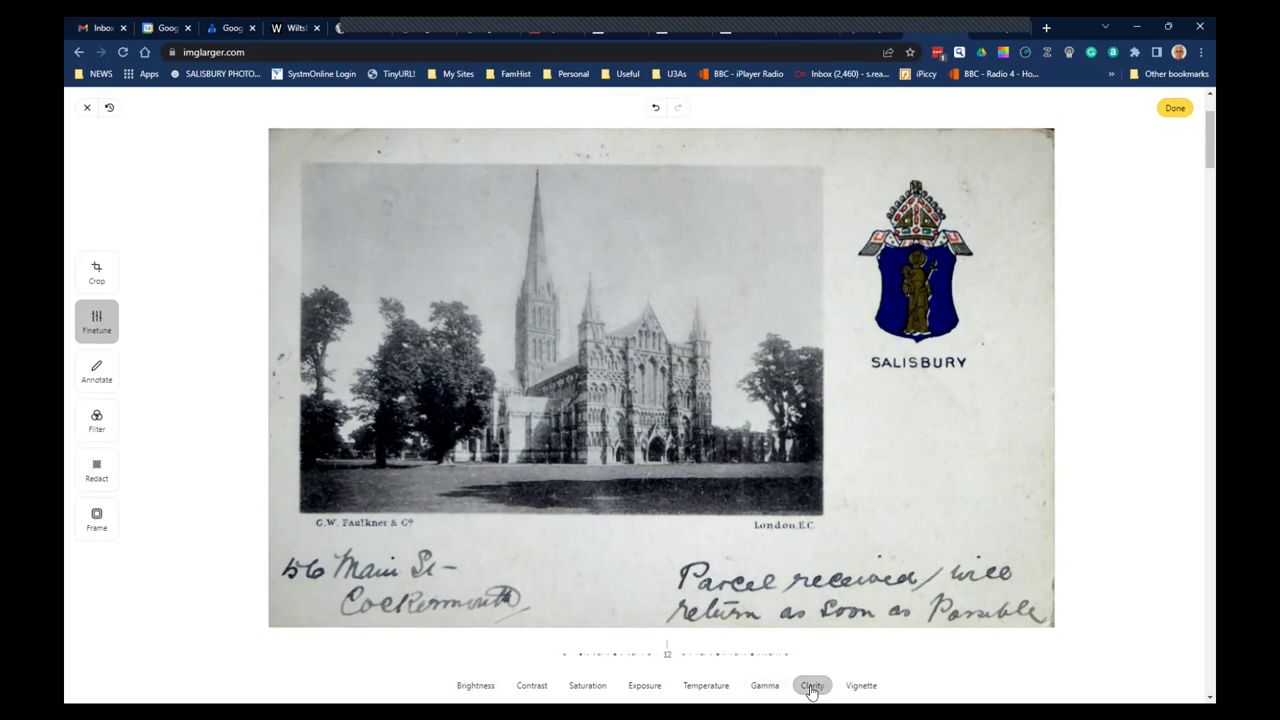
pyautogui.moveTo(708, 658); pyautogui.dragTo(580, 655)
pyautogui.click(1176, 109)
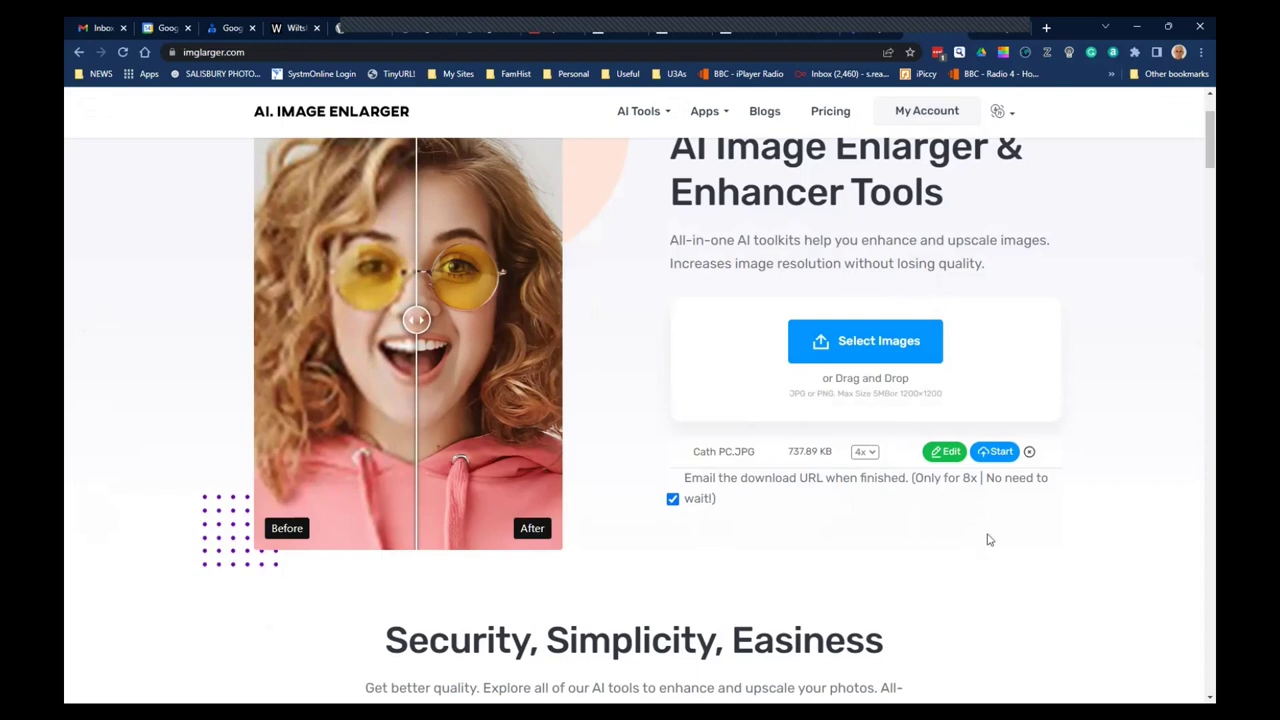
# Enlarge the edited Cath PC.JPG at 4x and open the finished result for download
pyautogui.click(995, 458)
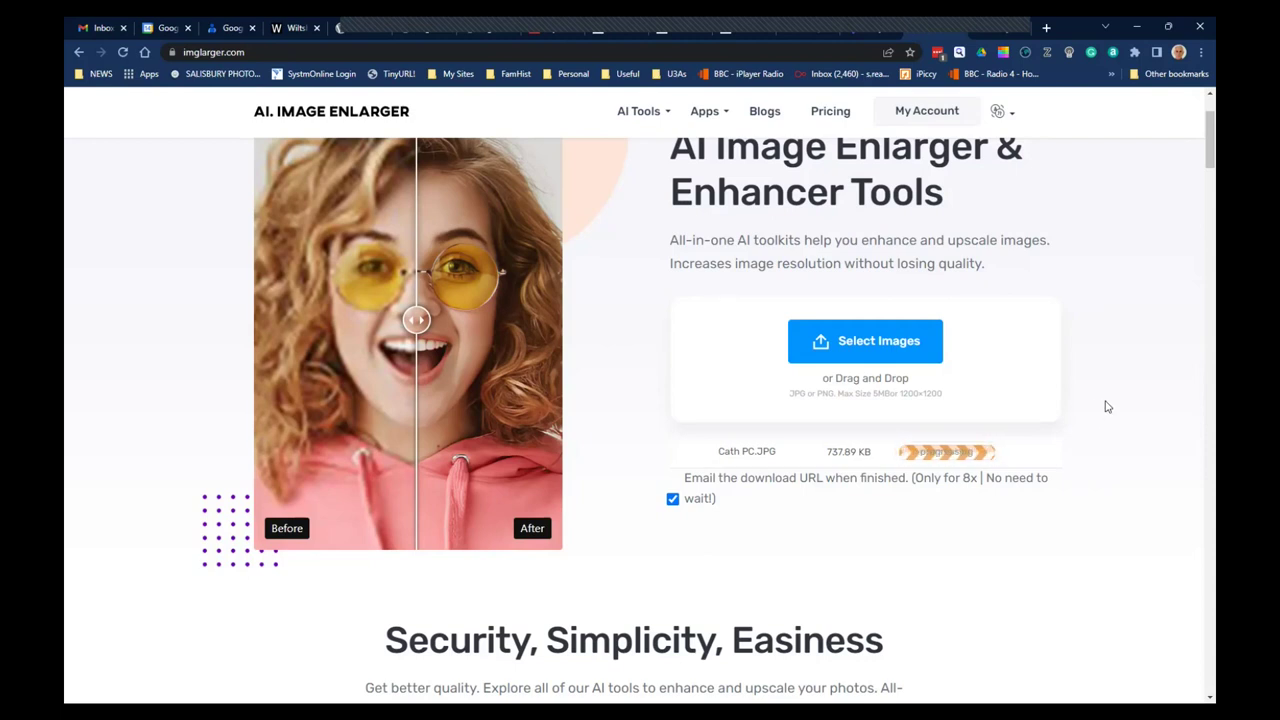
pyautogui.scroll(-1, 1104, 407)
pyautogui.scroll(-1, 1105, 408)
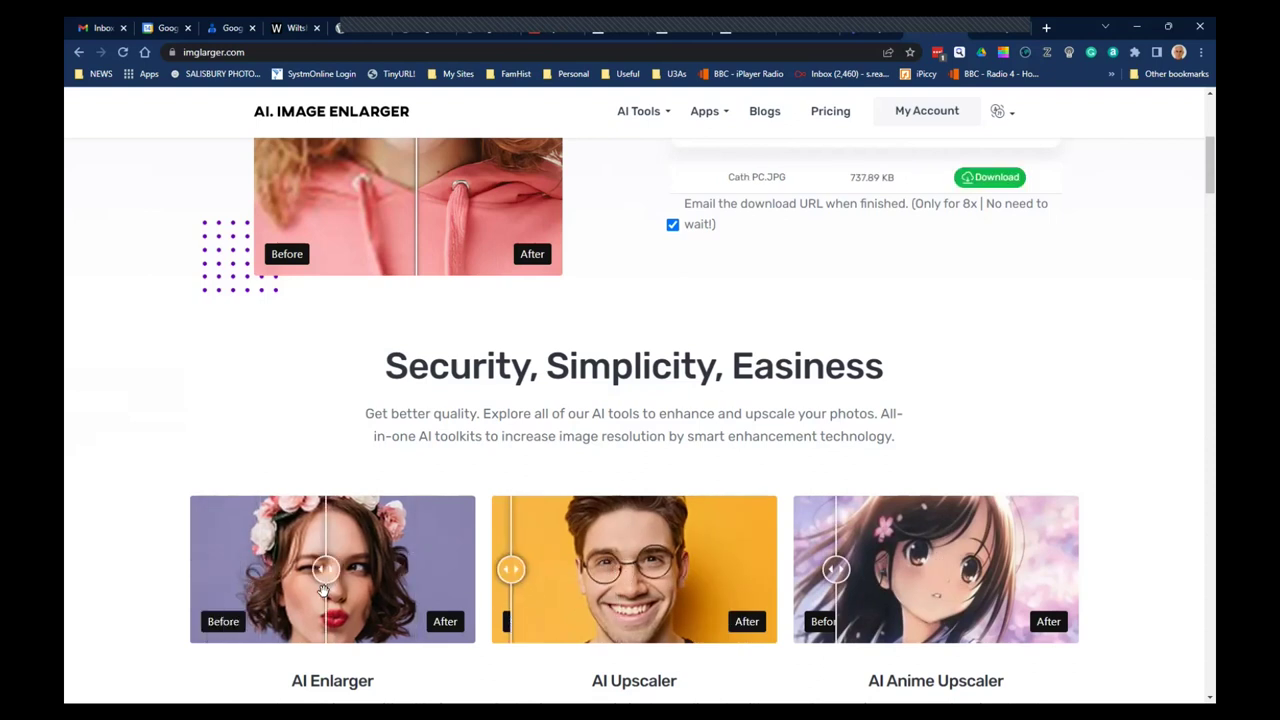
pyautogui.scroll(2, 1099, 422)
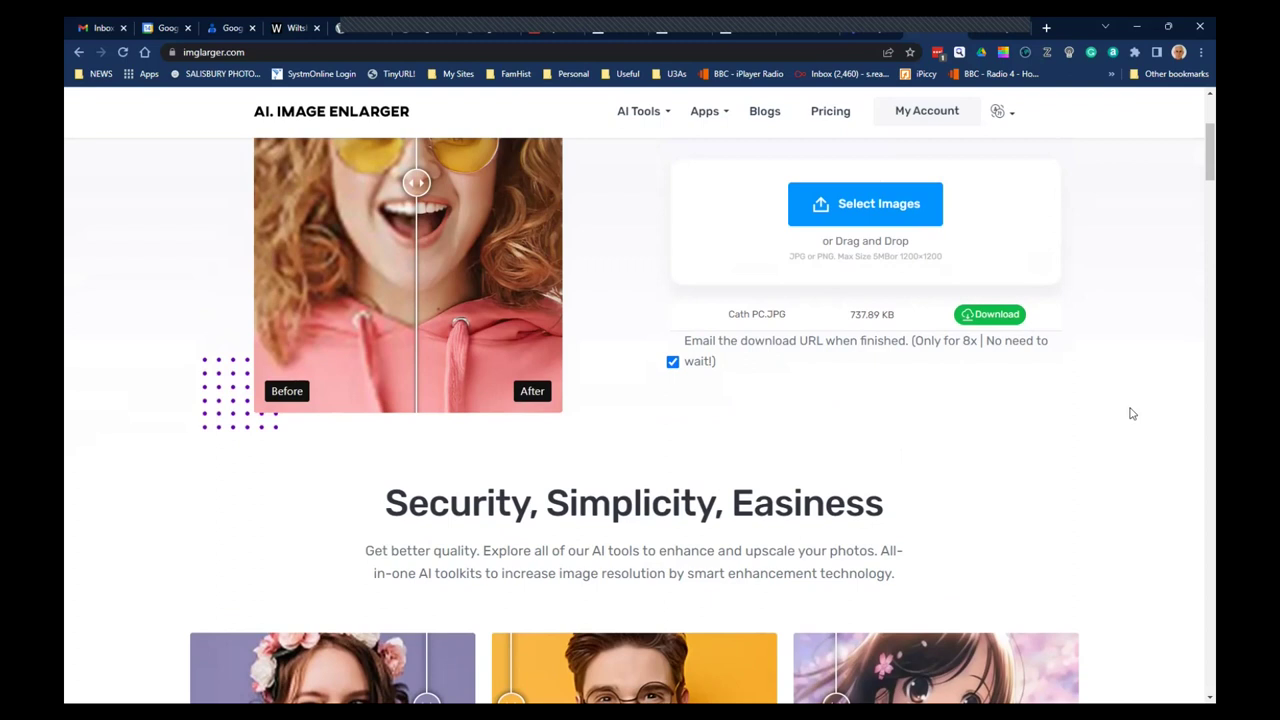
pyautogui.click(990, 316)
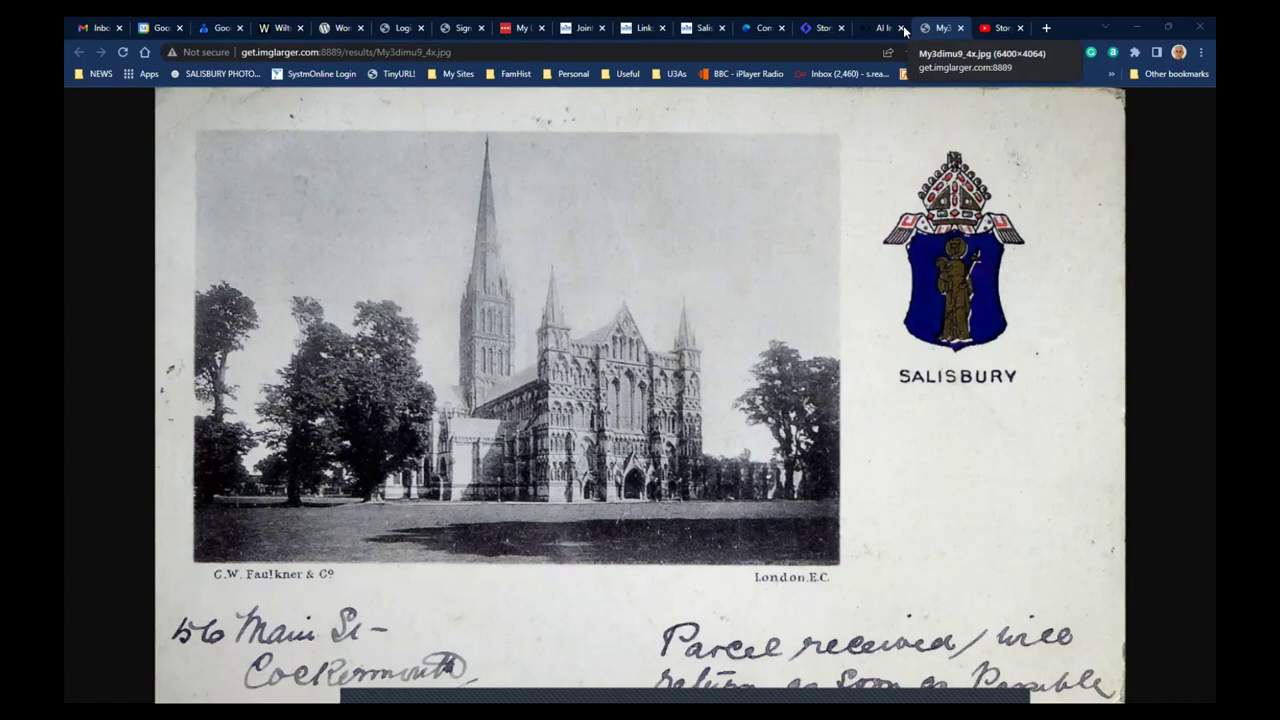
# Save the enlarged postcard image as SalCat.jpg in the DI PLUS folder
pyautogui.click(884, 28)
pyautogui.click(930, 28)
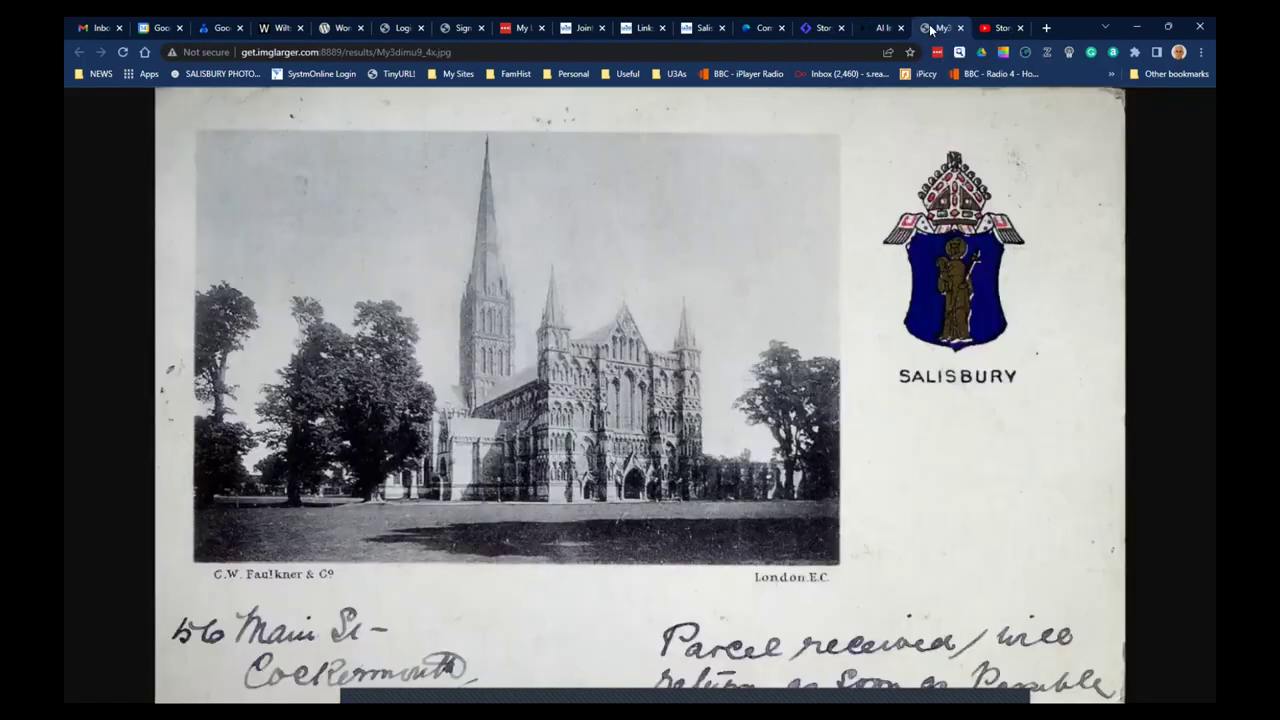
pyautogui.rightClick(736, 194)
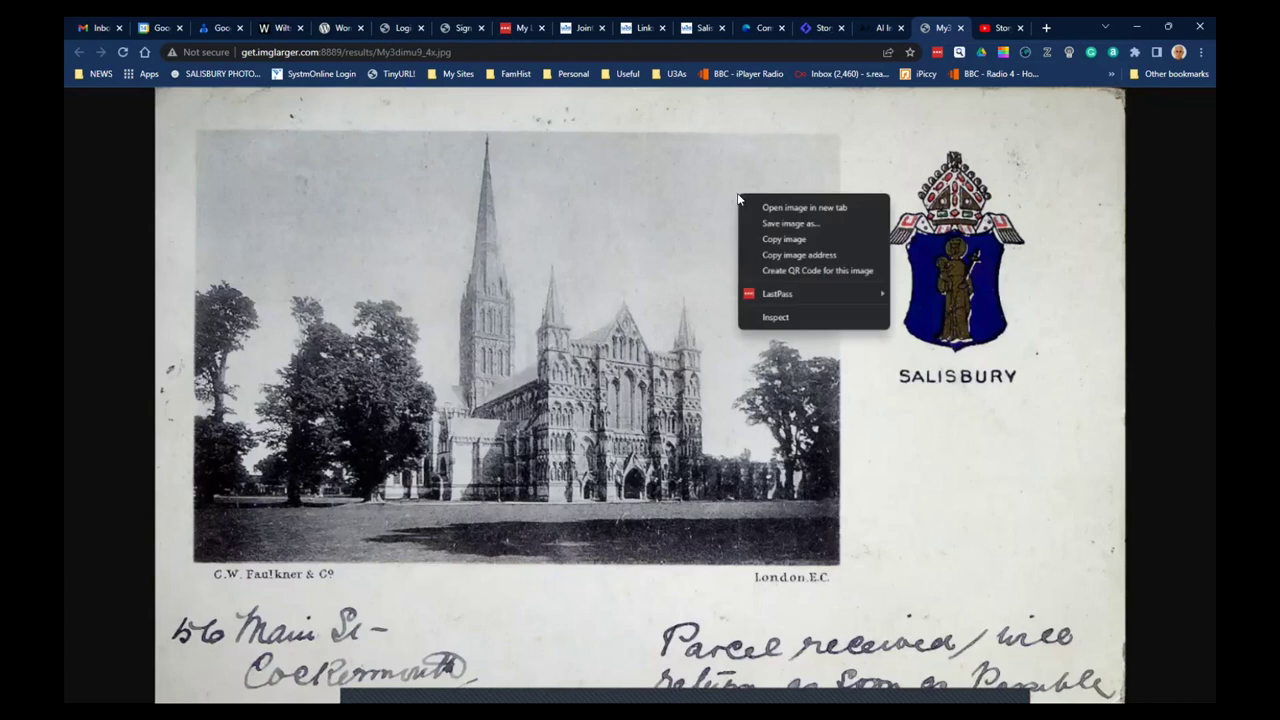
pyautogui.click(786, 224)
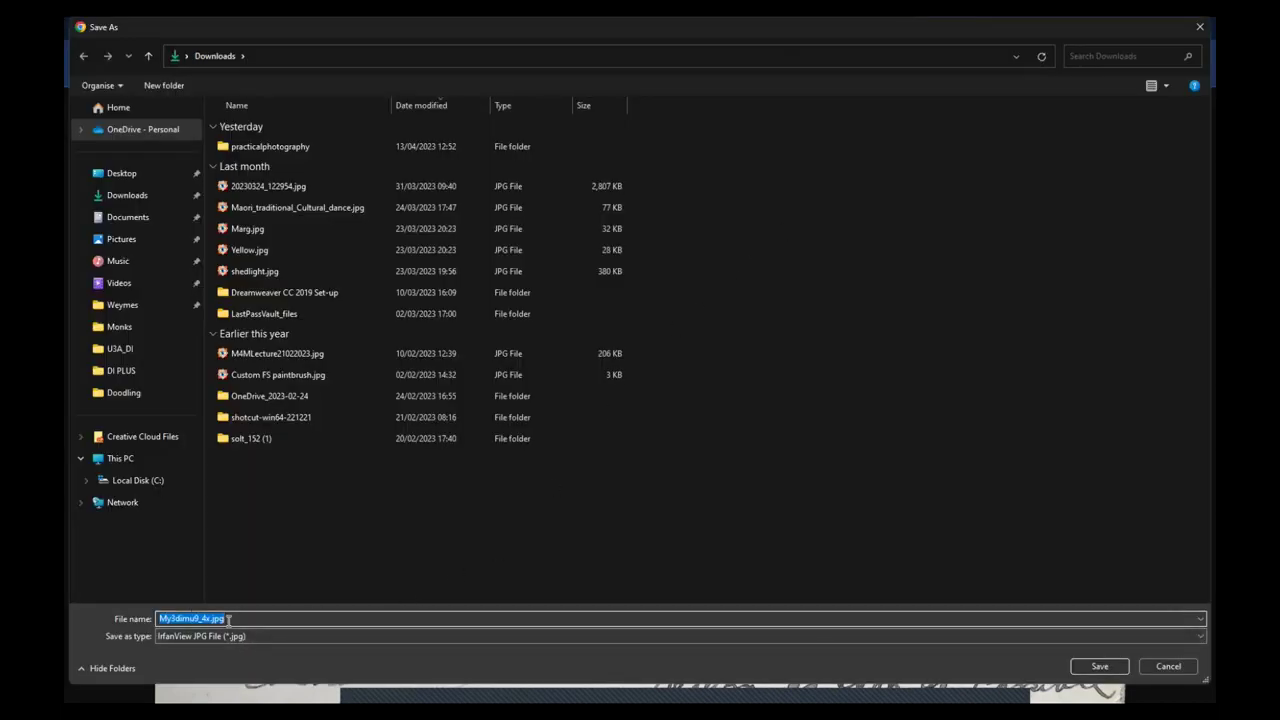
pyautogui.write('SalCat')
pyautogui.click(1099, 666)
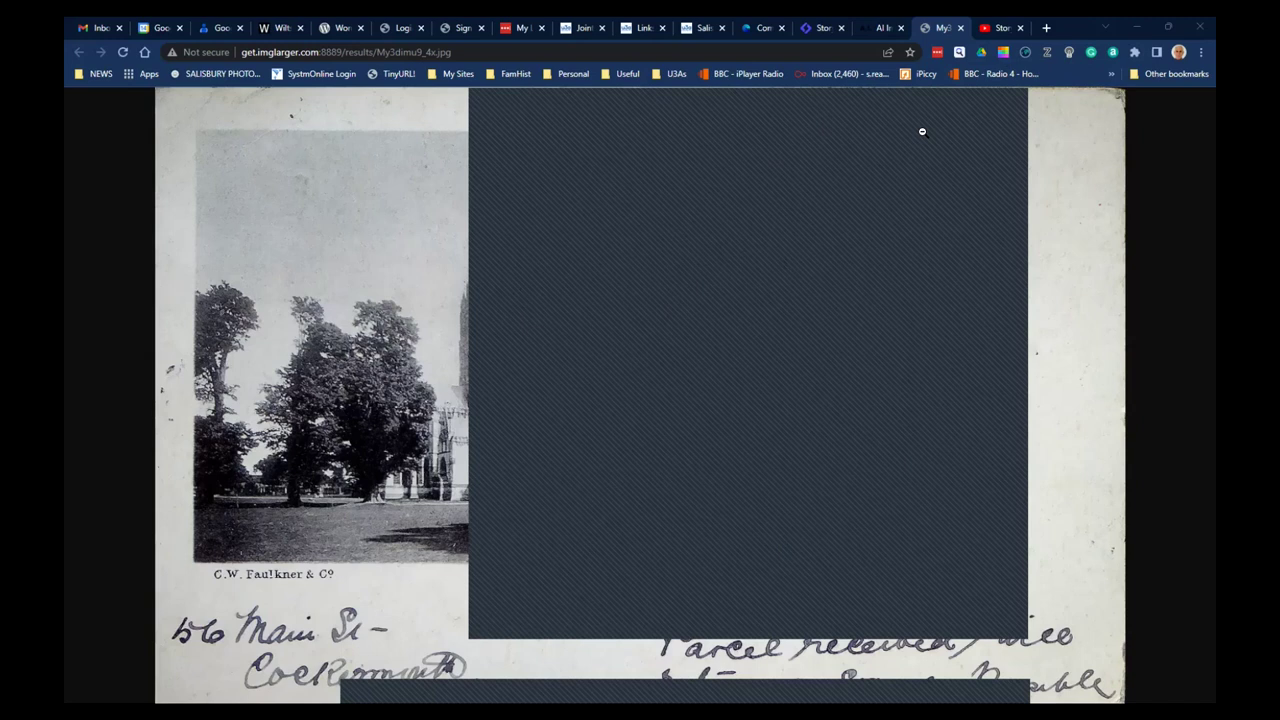
# Examine the Salisbury crest and its lettering at full size in the enlarged image
pyautogui.click(972, 484)
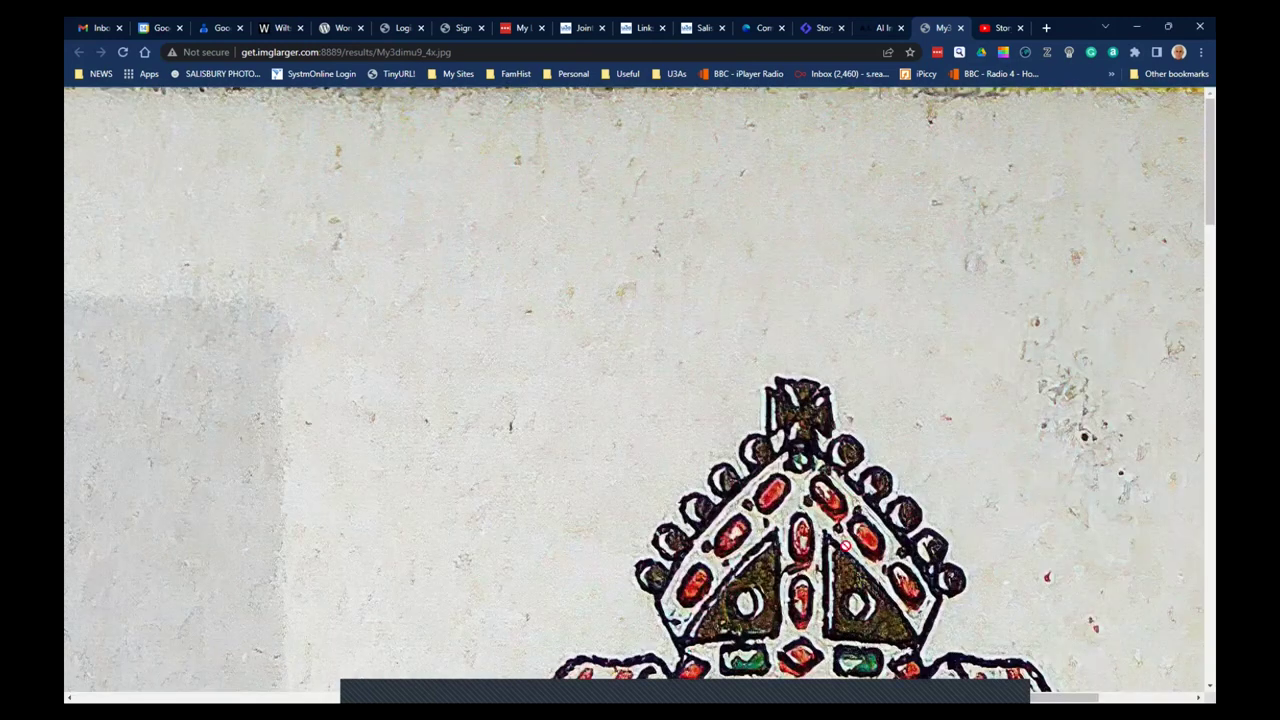
pyautogui.scroll(-3, 970, 552)
pyautogui.scroll(-5, 968, 562)
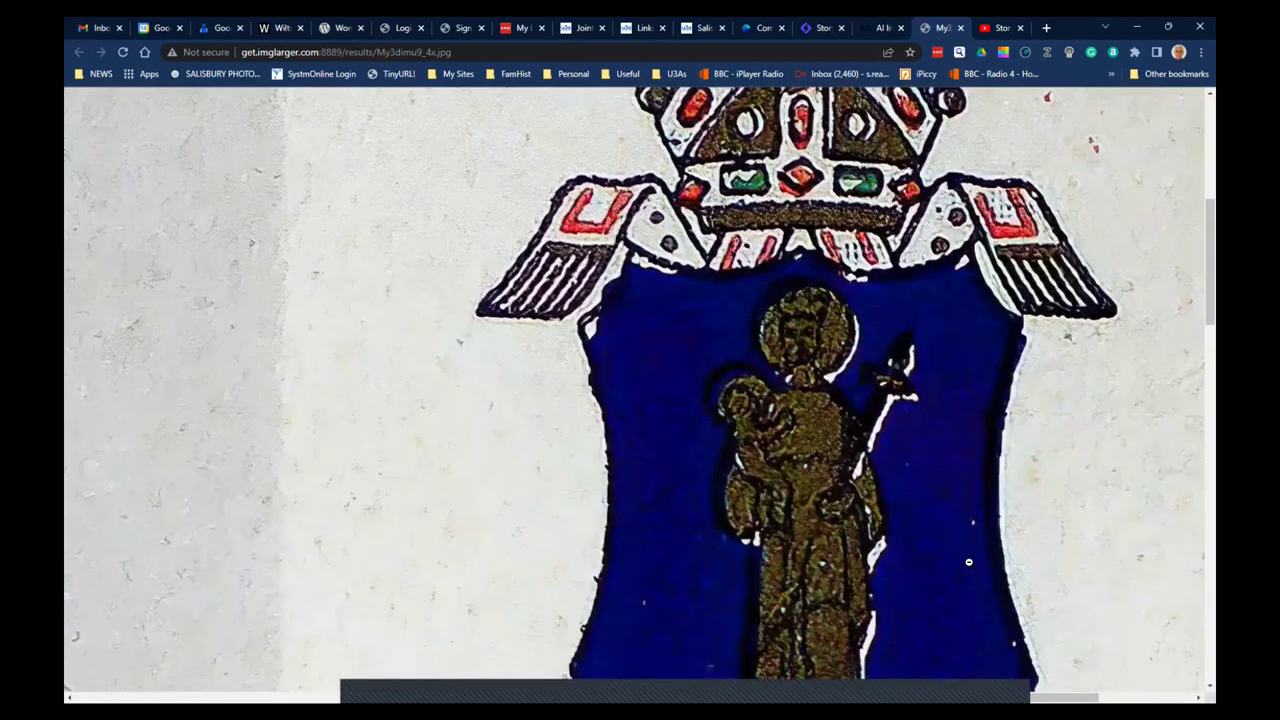
pyautogui.scroll(-1, 969, 563)
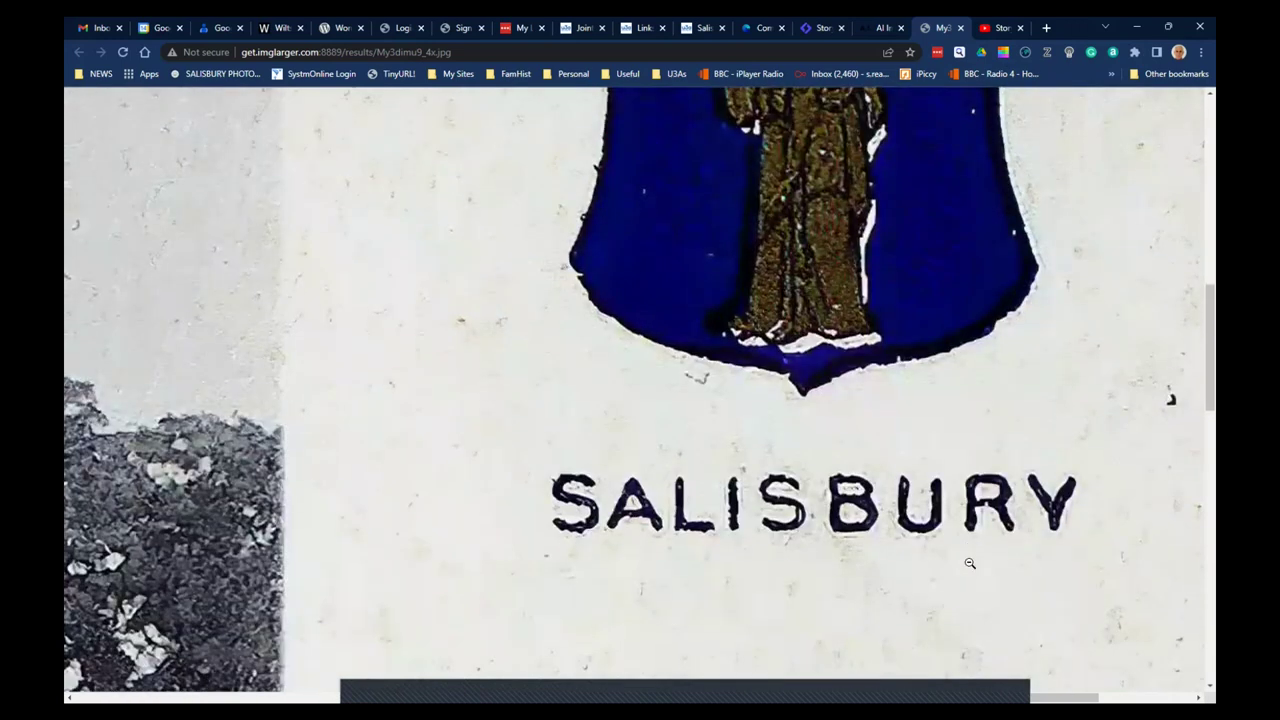
pyautogui.scroll(-2, 746, 624)
pyautogui.scroll(4, 746, 626)
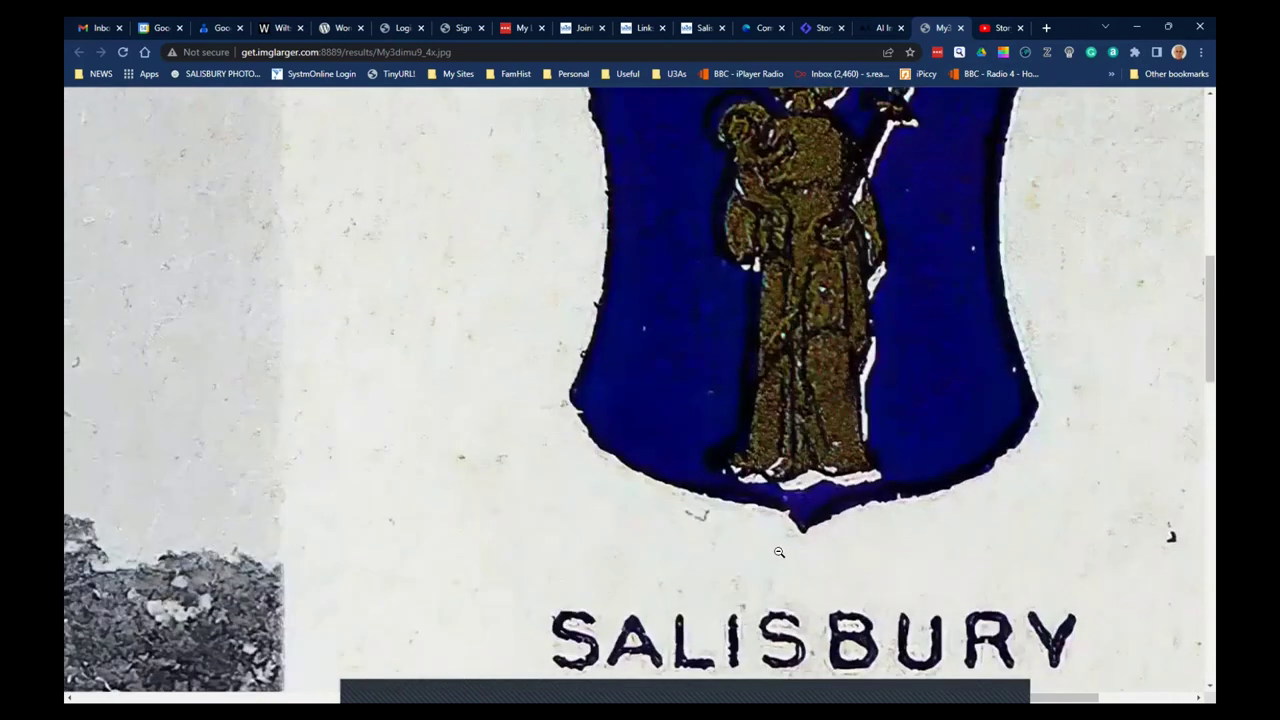
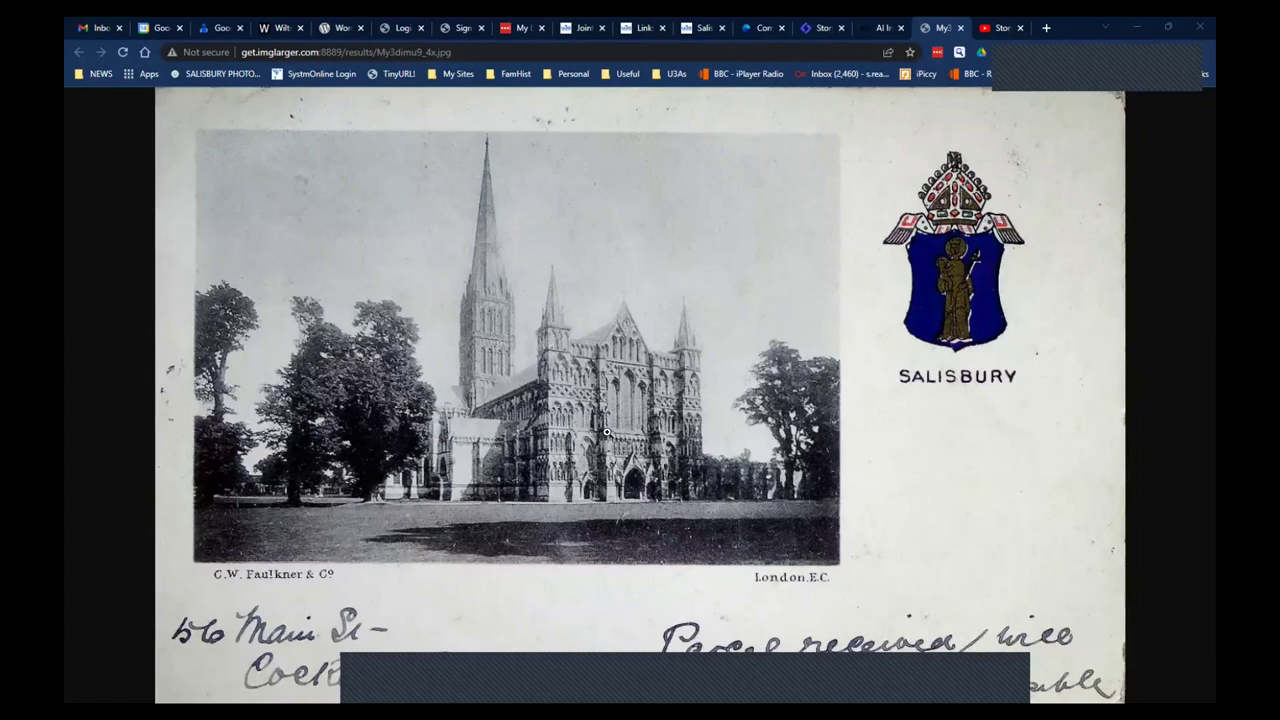
# Inspect the cathedral front and the mitre above the crest at full size, and close the enlarged result
pyautogui.click(606, 432)
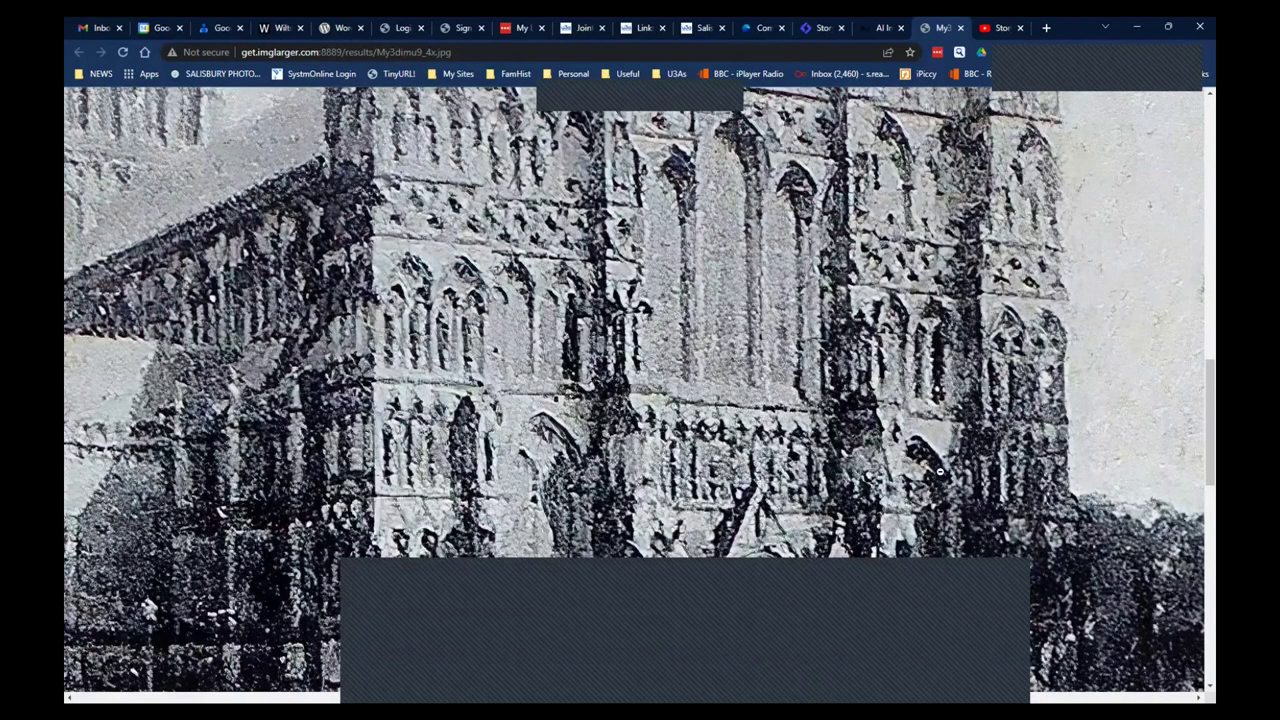
pyautogui.scroll(2, 940, 472)
pyautogui.scroll(1, 936, 458)
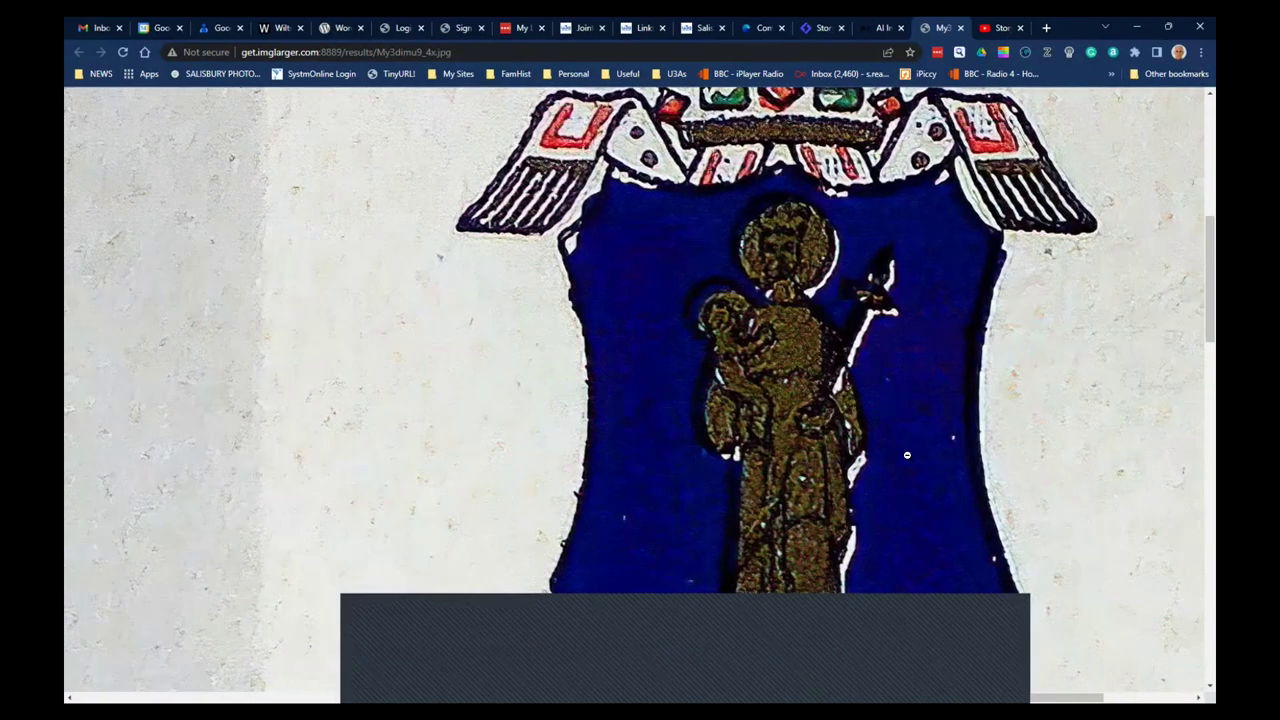
pyautogui.scroll(-3, 745, 460)
pyautogui.scroll(10, 764, 526)
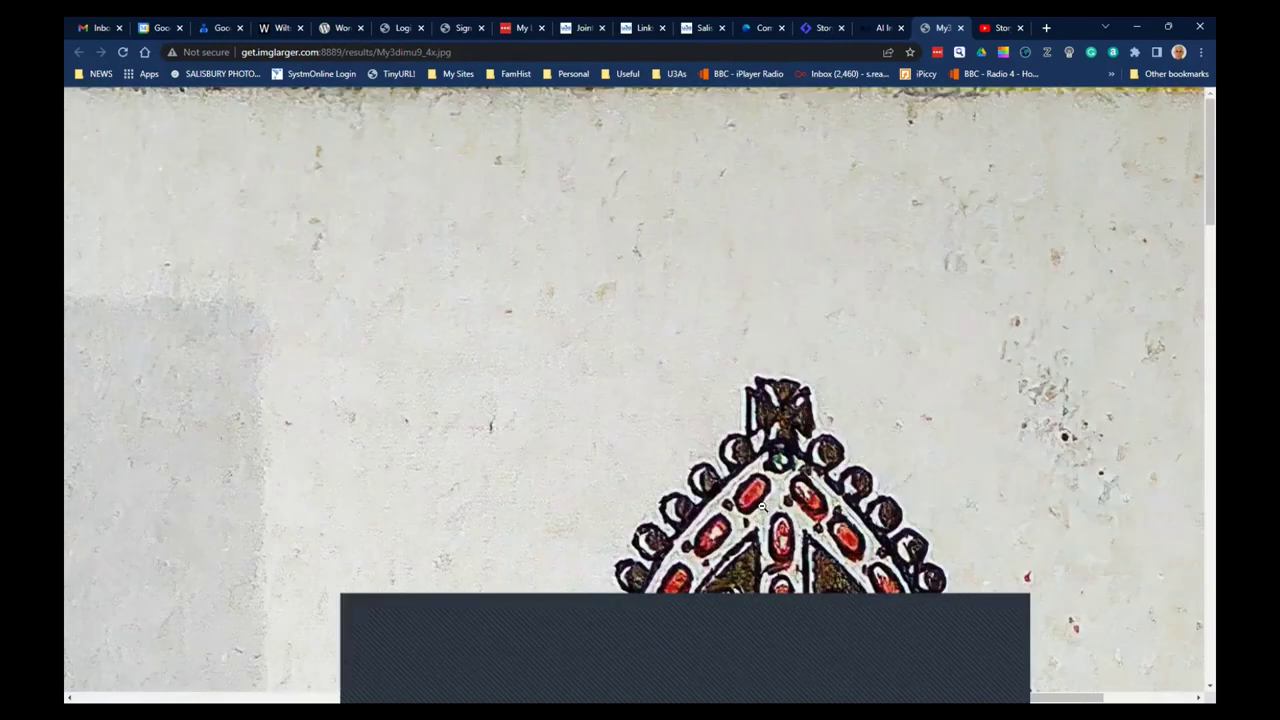
pyautogui.scroll(-4, 629, 432)
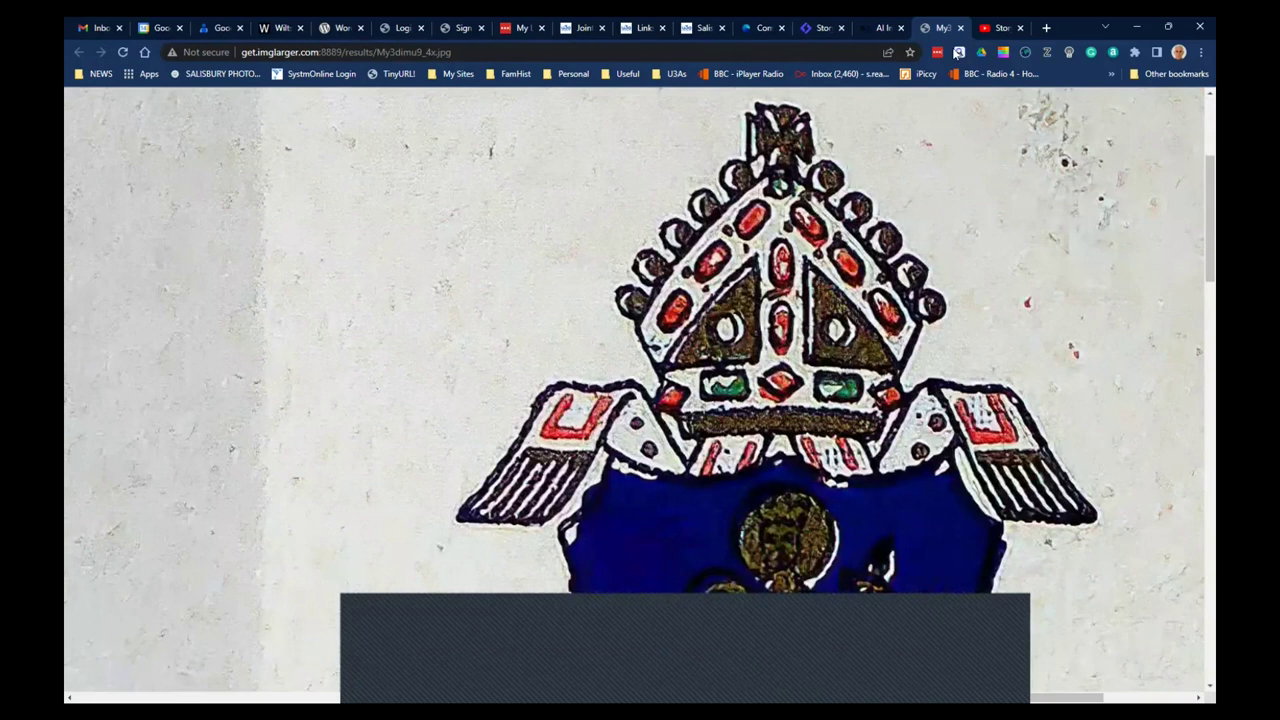
pyautogui.click(960, 27)
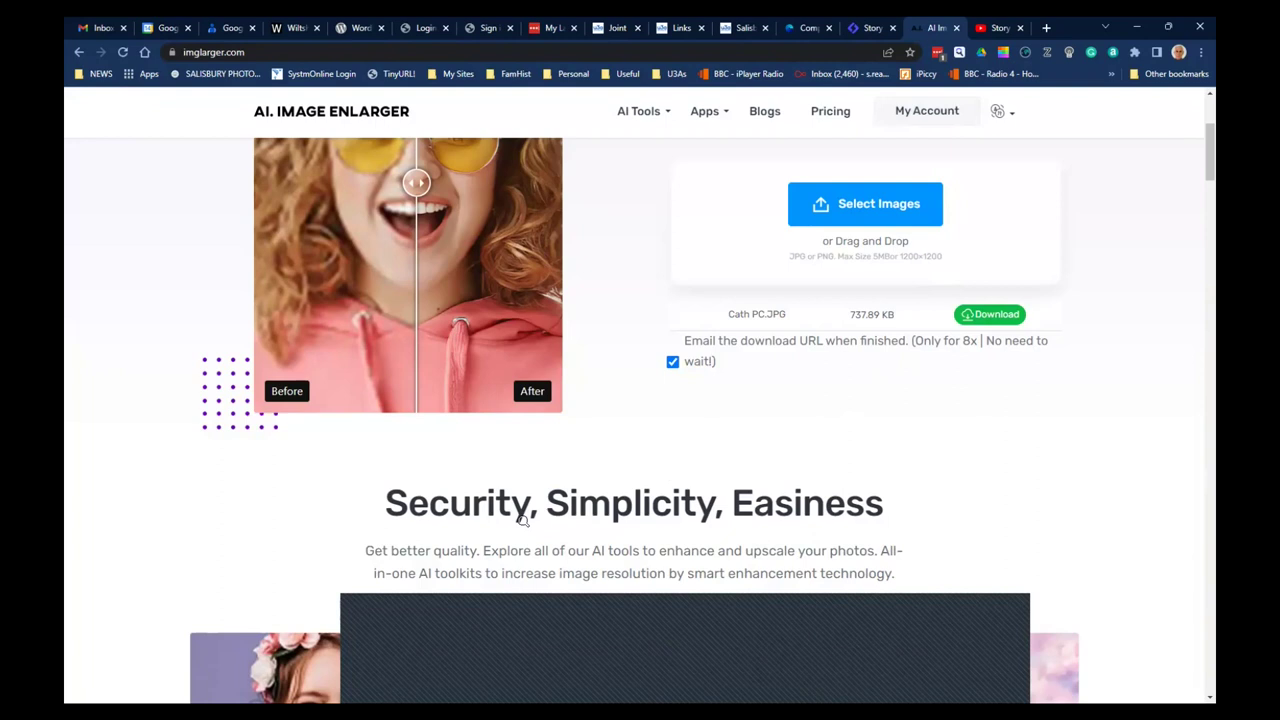
# Switch to the image viewer and view the saved SalCat.jpg full screen
pyautogui.hotkey('alt', 'Tab')
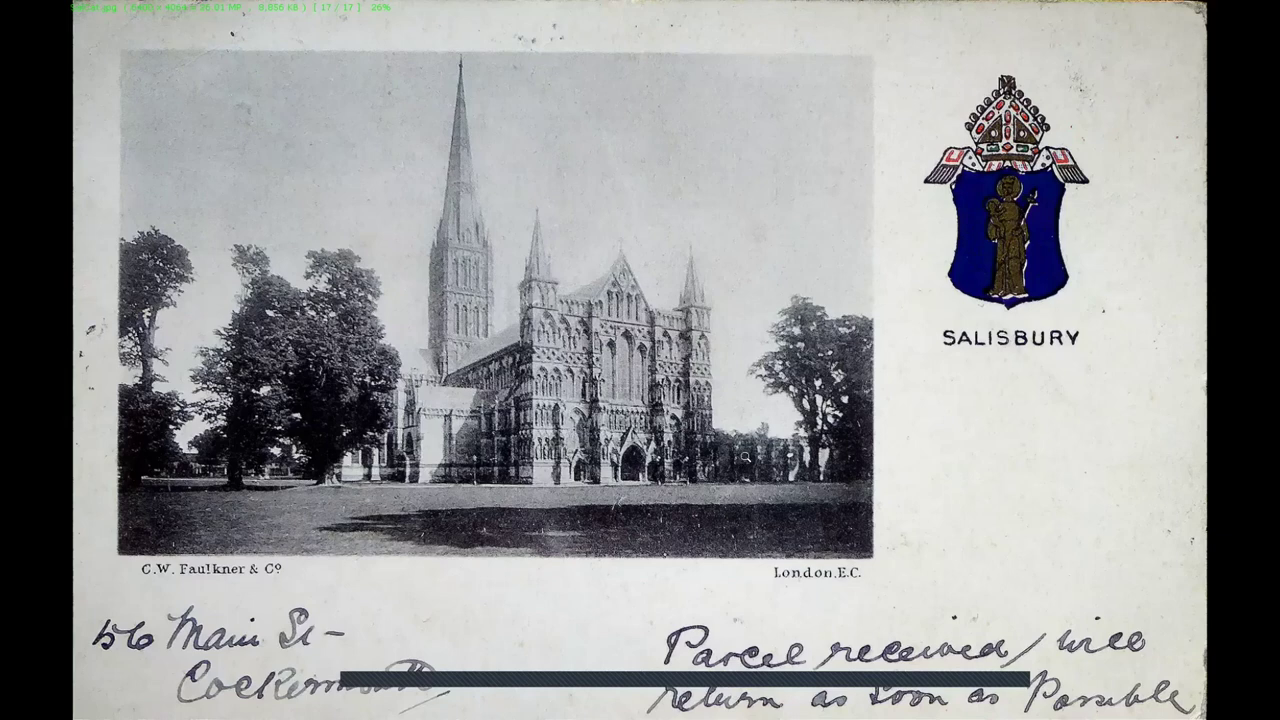
pyautogui.press('Escape')
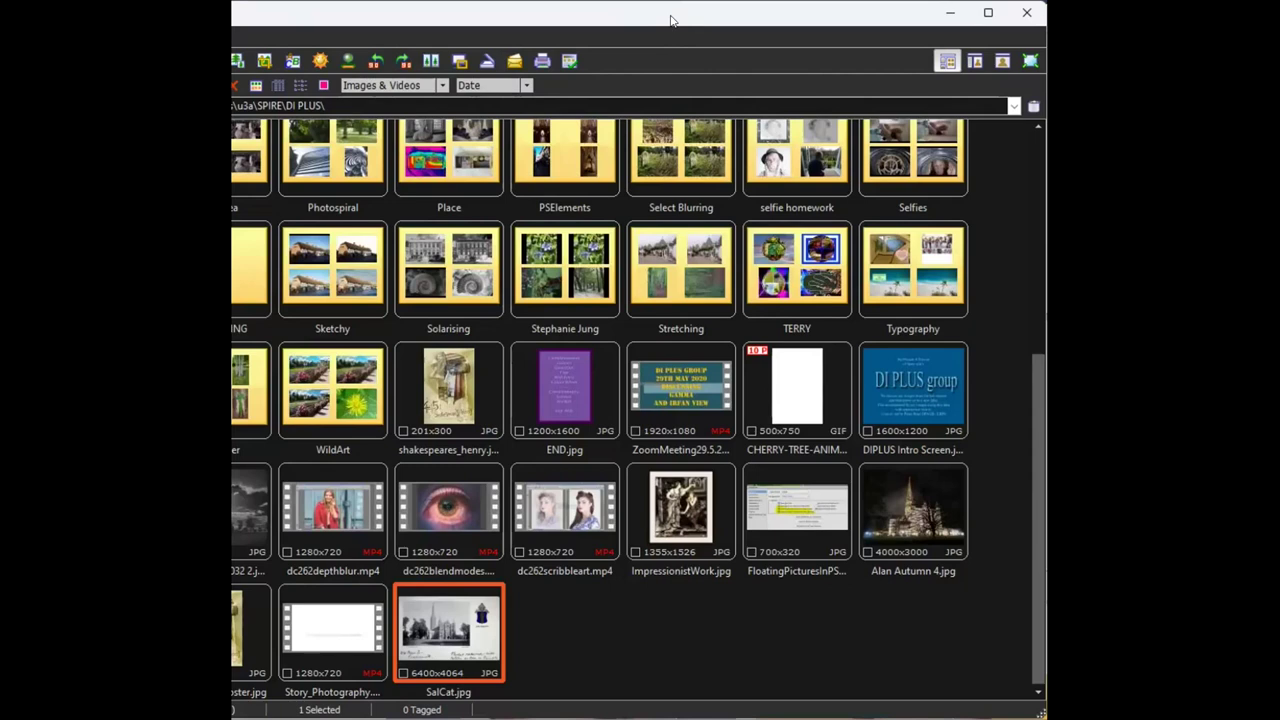
pyautogui.press('Return')
pyautogui.moveTo(153, 441)
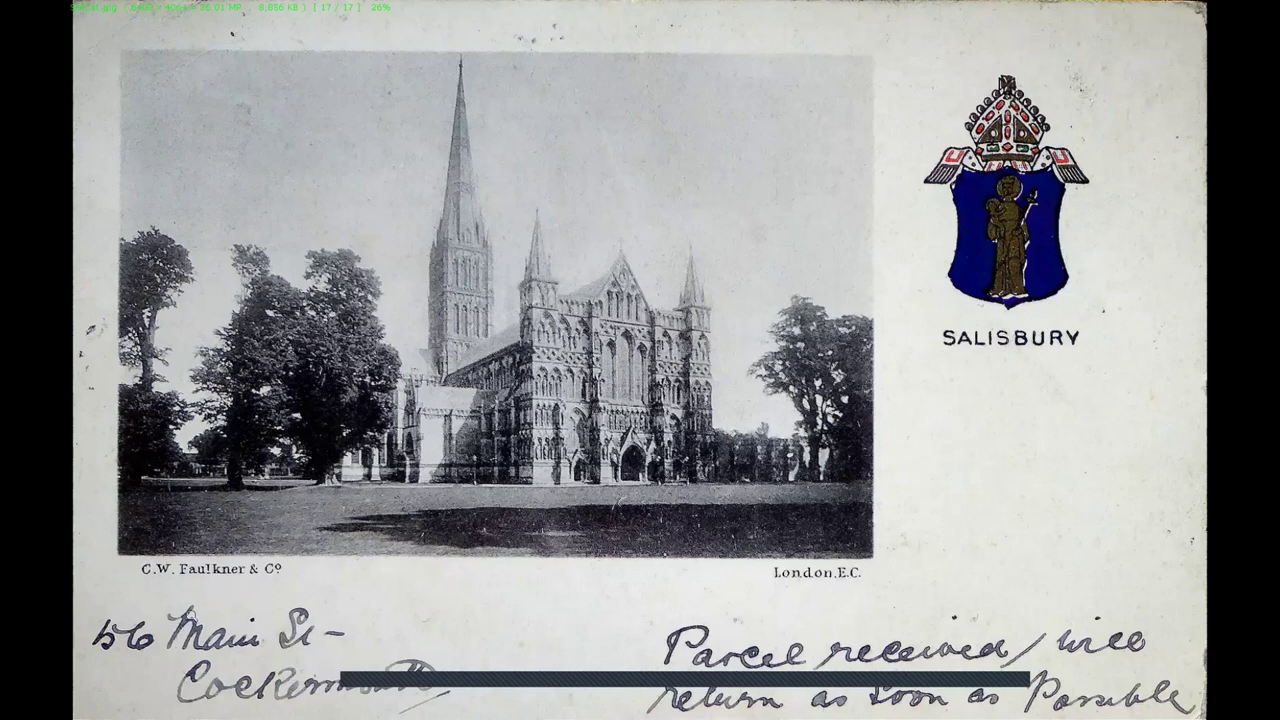
pyautogui.press('Escape')
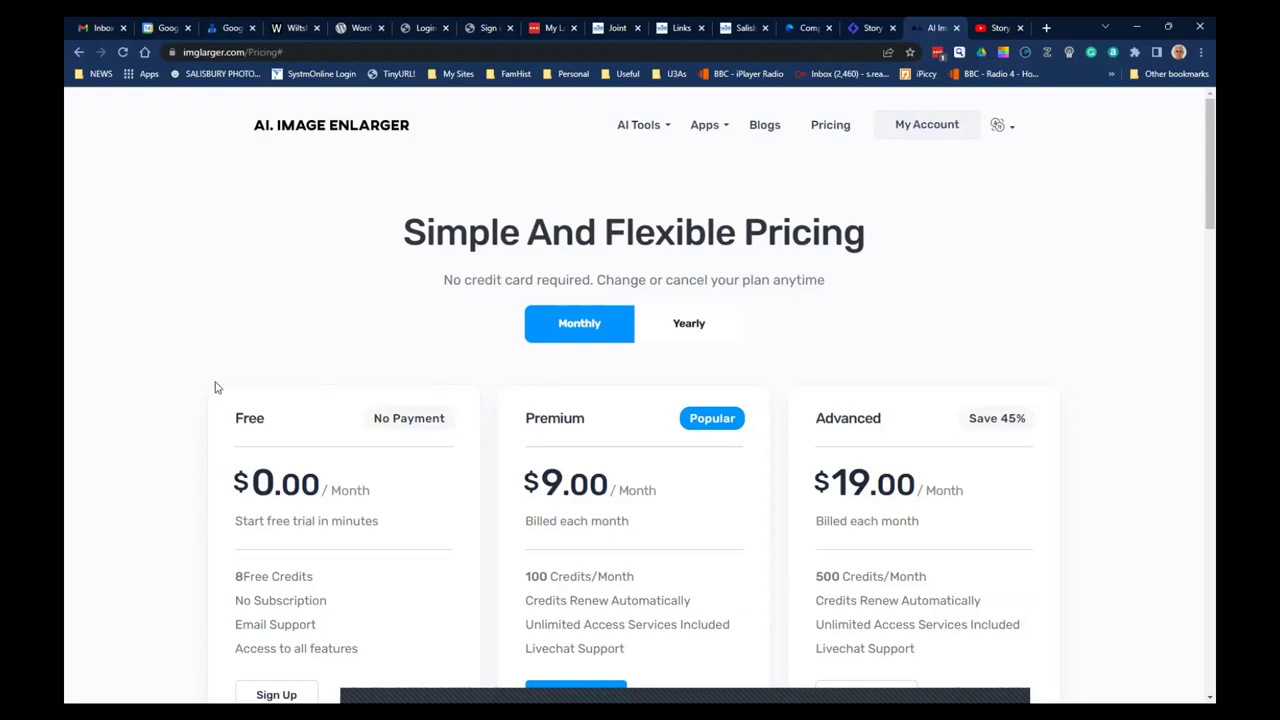
# Review the Free, Premium and Advanced pricing plans and the list of available apps on the AI Image Enlarger site
pyautogui.scroll(-2, 214, 386)
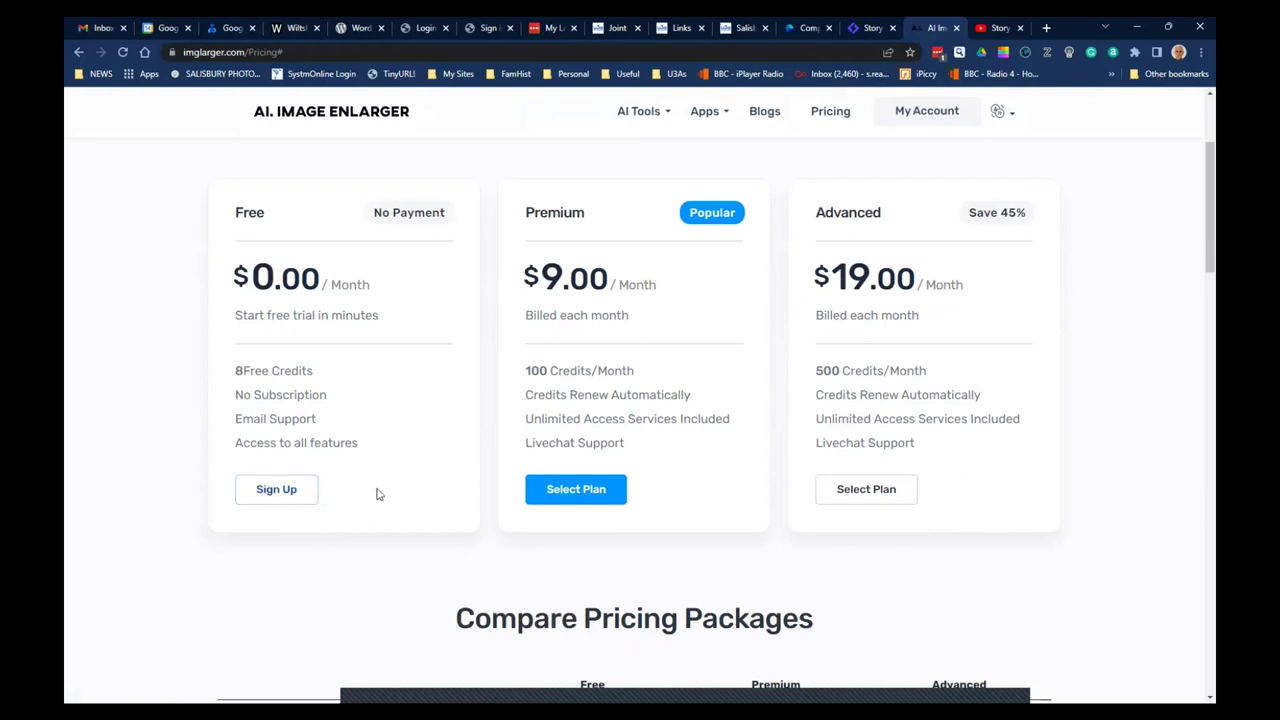
pyautogui.scroll(1, 1108, 320)
pyautogui.scroll(1, 1108, 320)
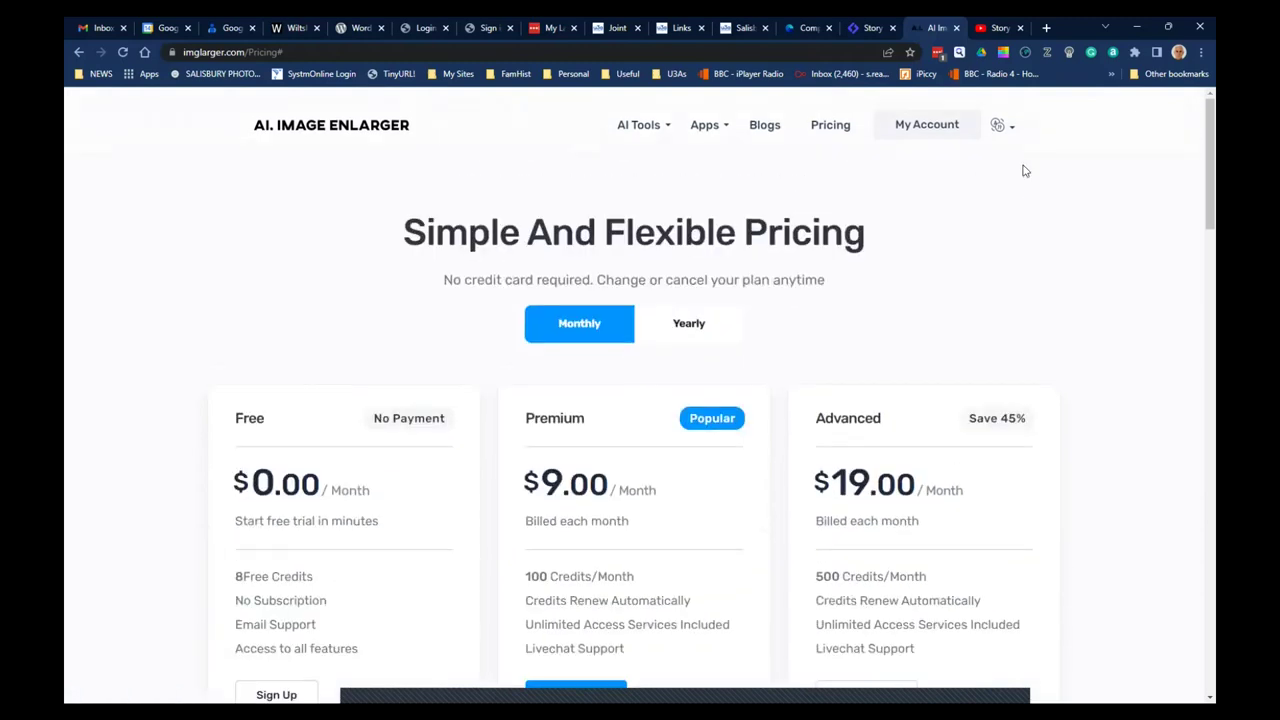
pyautogui.moveTo(1011, 135)
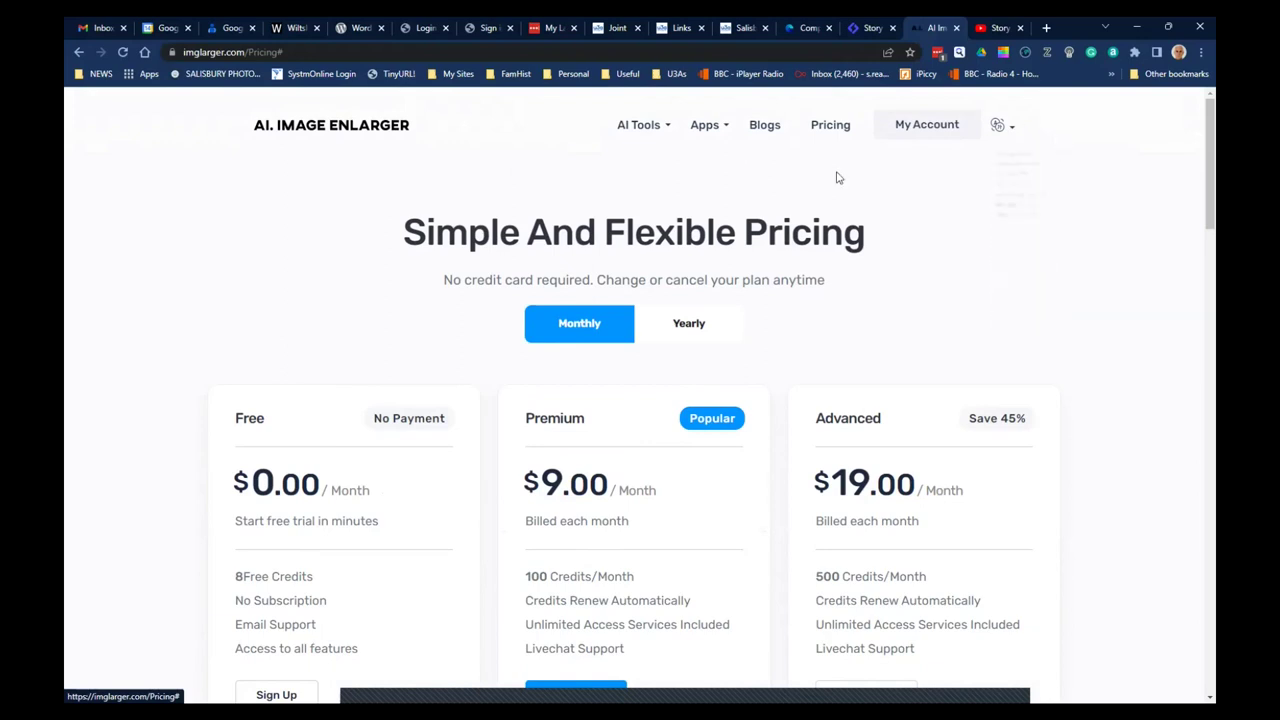
pyautogui.moveTo(703, 127)
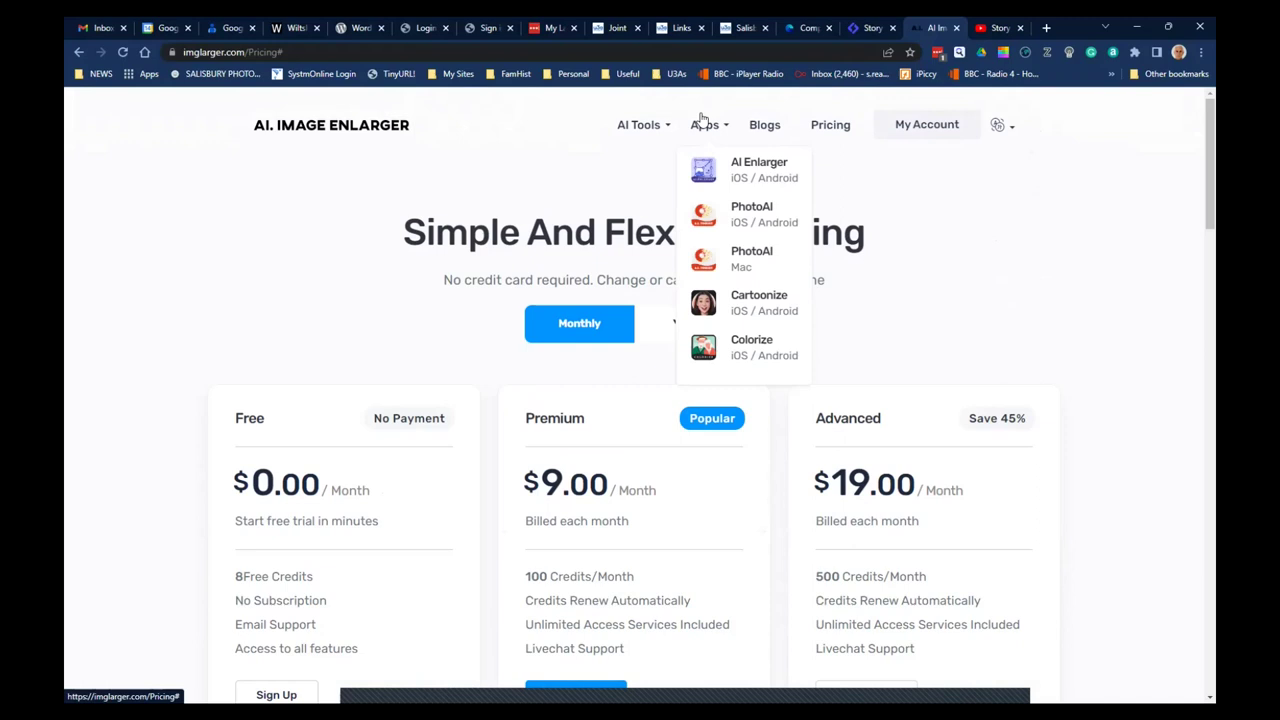
# Open the Imglarger blog and look through its recent posts on image sharpening, cropping, GIF creators and white outlines
pyautogui.click(766, 129)
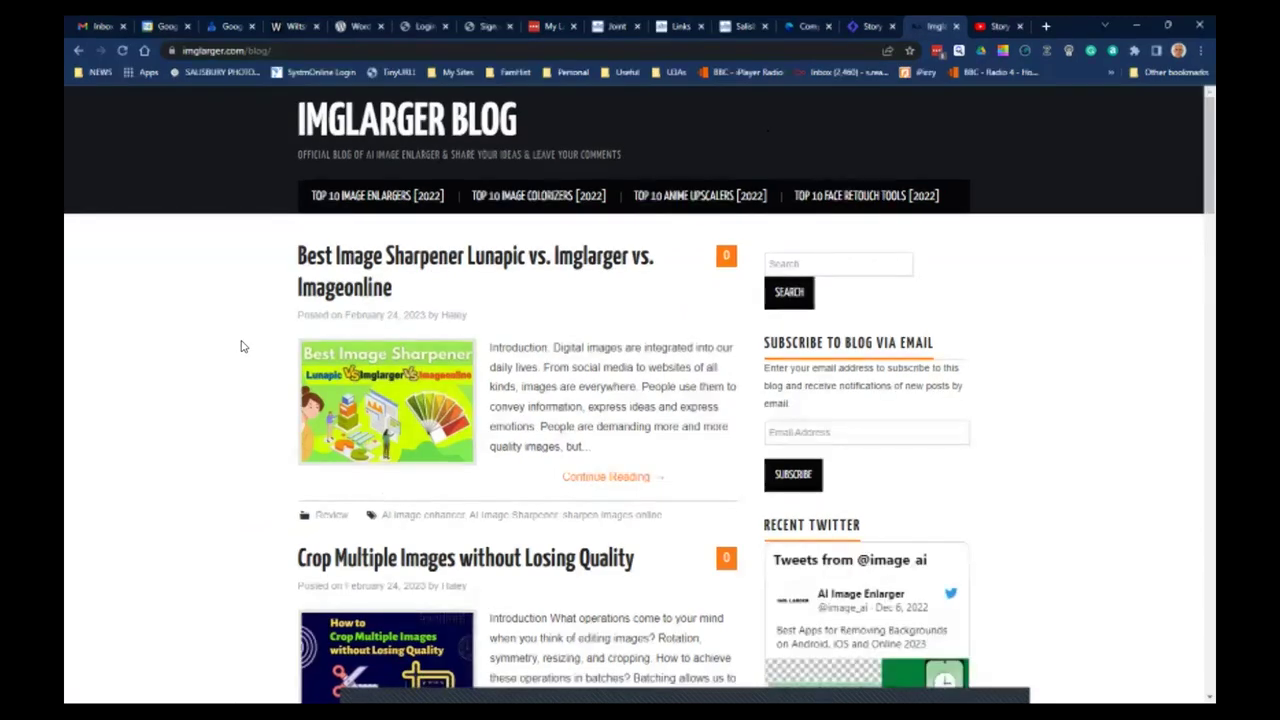
pyautogui.scroll(-2, 245, 345)
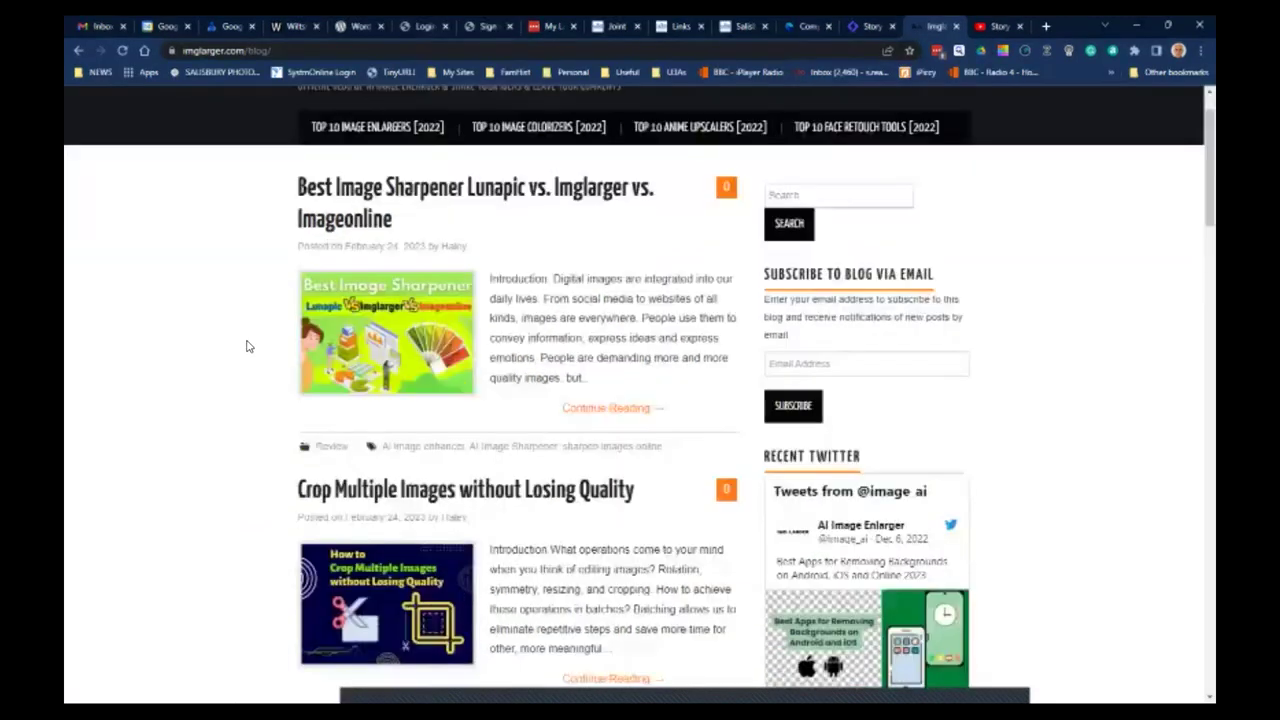
pyautogui.scroll(-7, 250, 343)
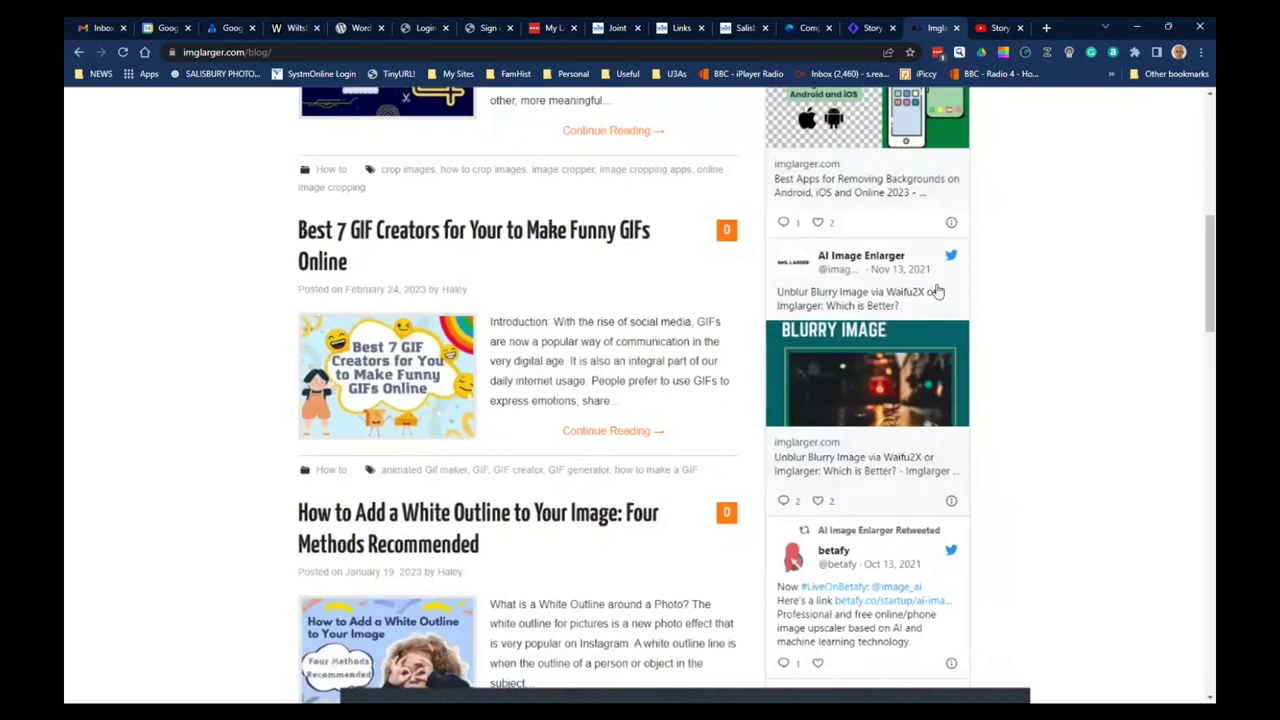
pyautogui.scroll(8, 1022, 285)
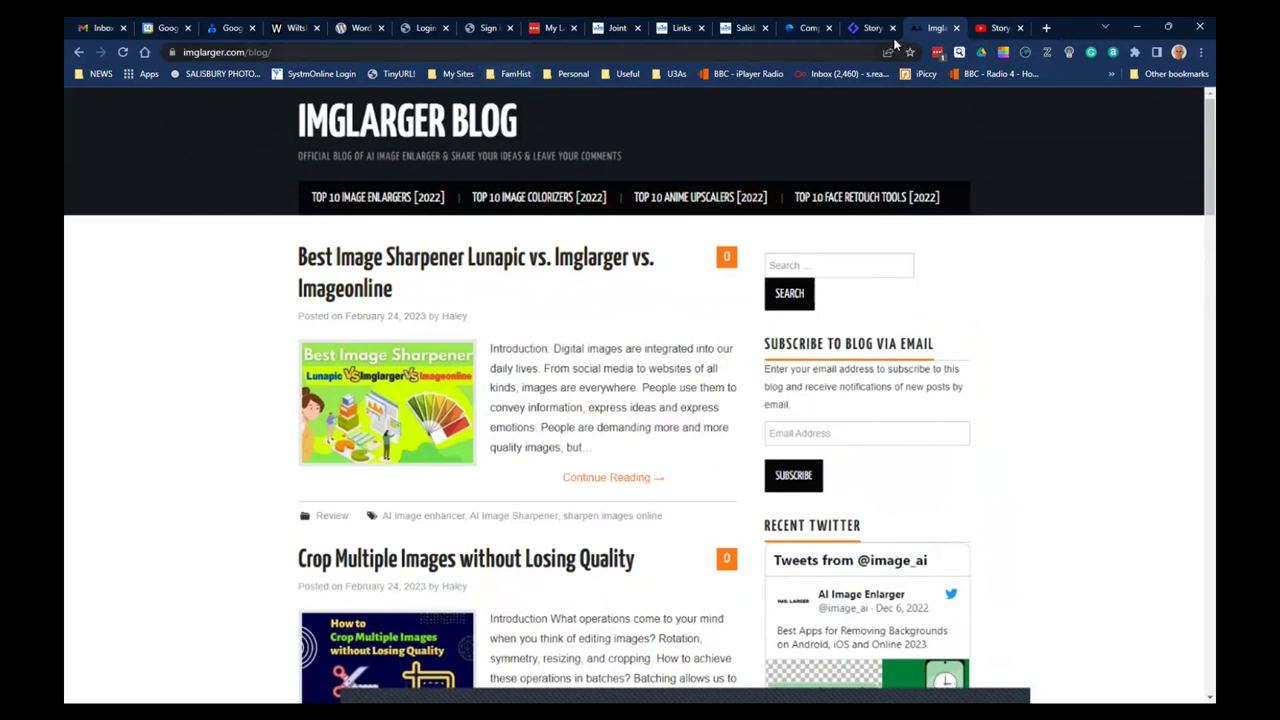
# Look through the browser's list of open and recently closed tabs
pyautogui.click(1105, 29)
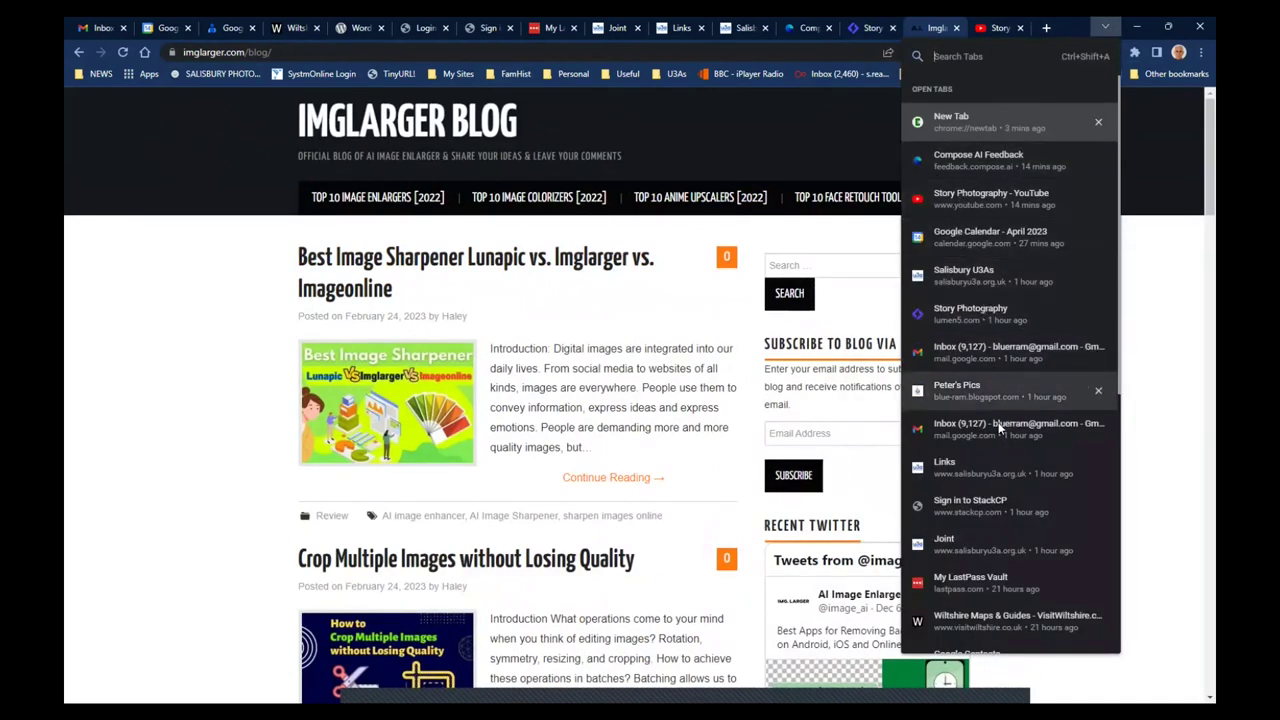
pyautogui.scroll(-5, 1040, 460)
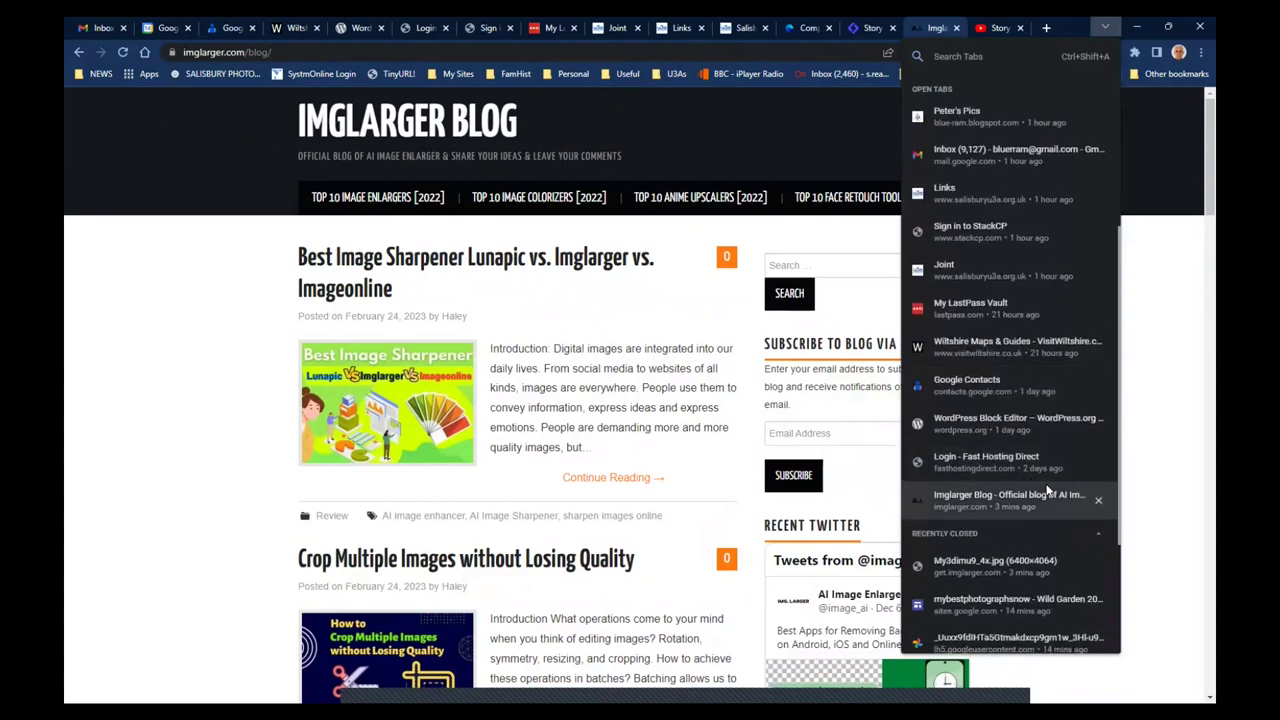
pyautogui.scroll(-4, 1047, 488)
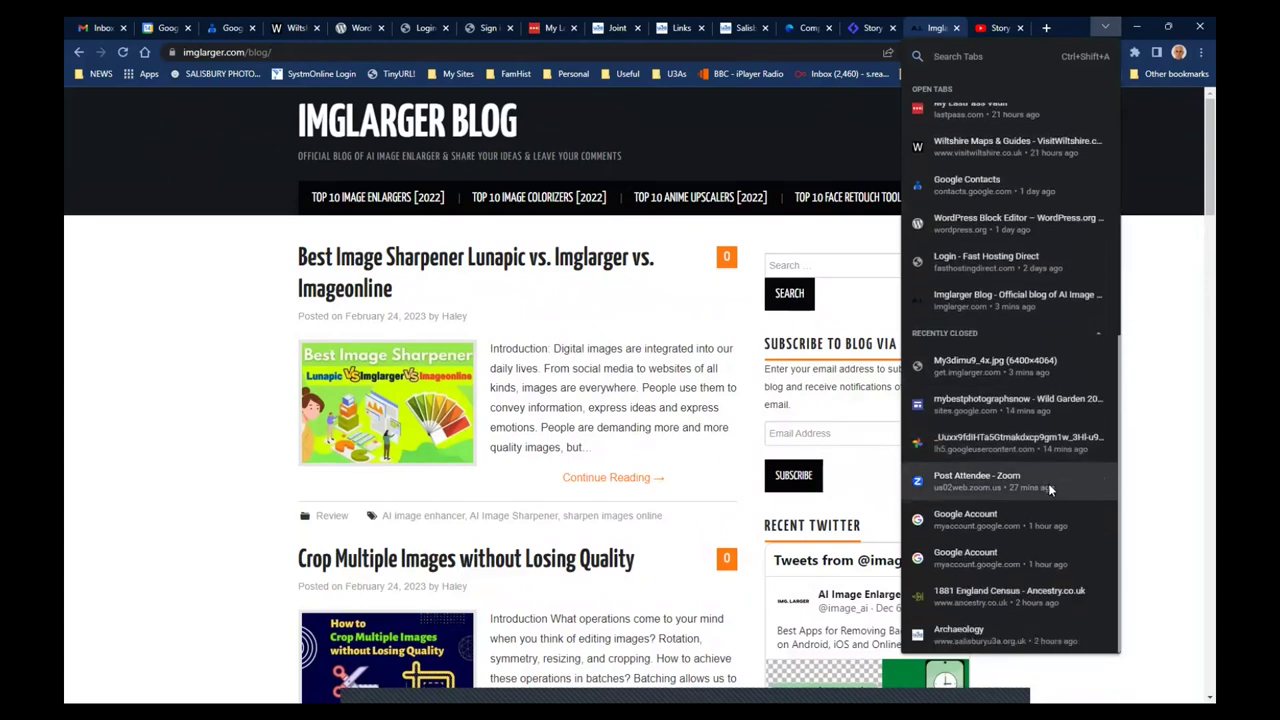
pyautogui.scroll(8, 1048, 475)
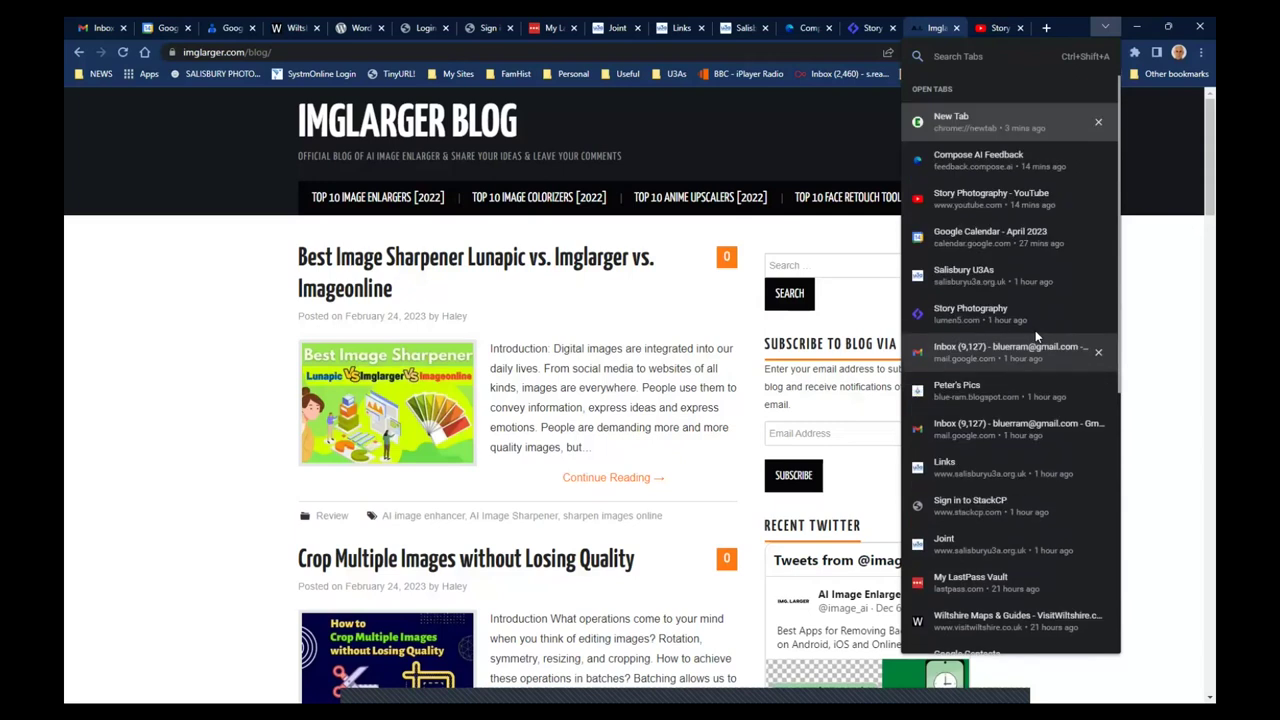
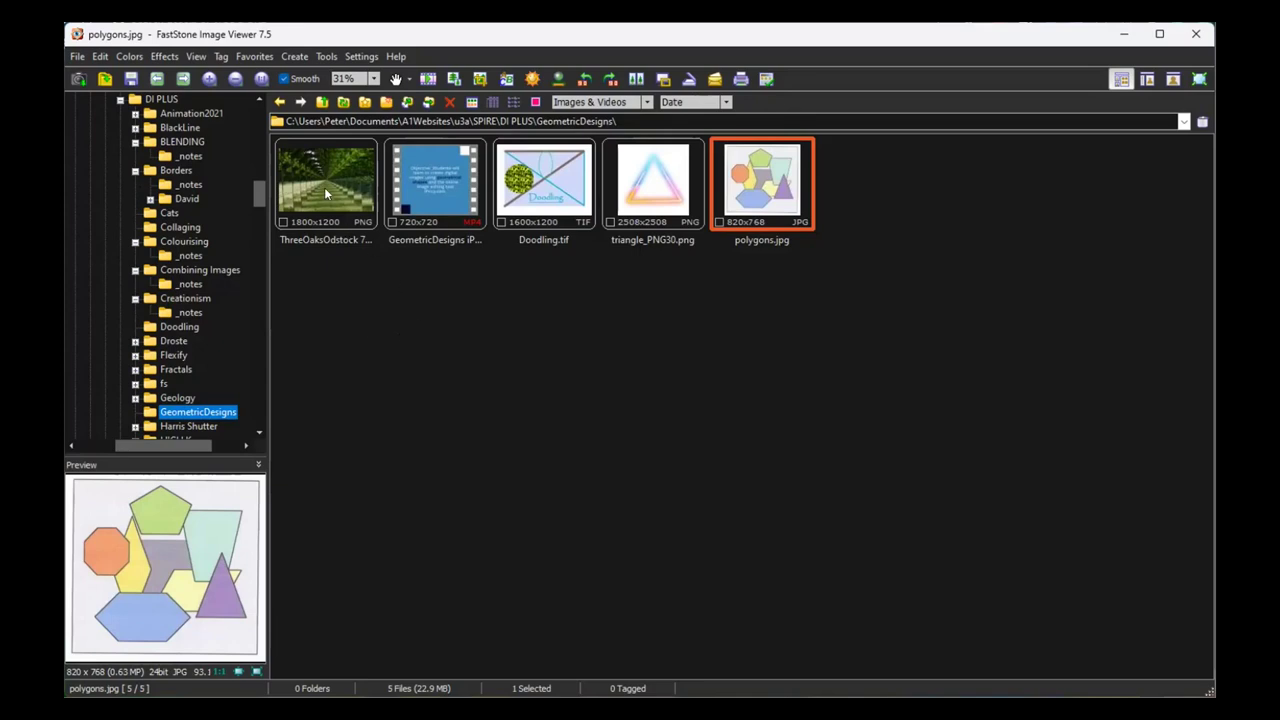
# In FastStone Image Viewer, go up to the DI PLUS folder and open its Doodling subfolder
pyautogui.click(321, 102)
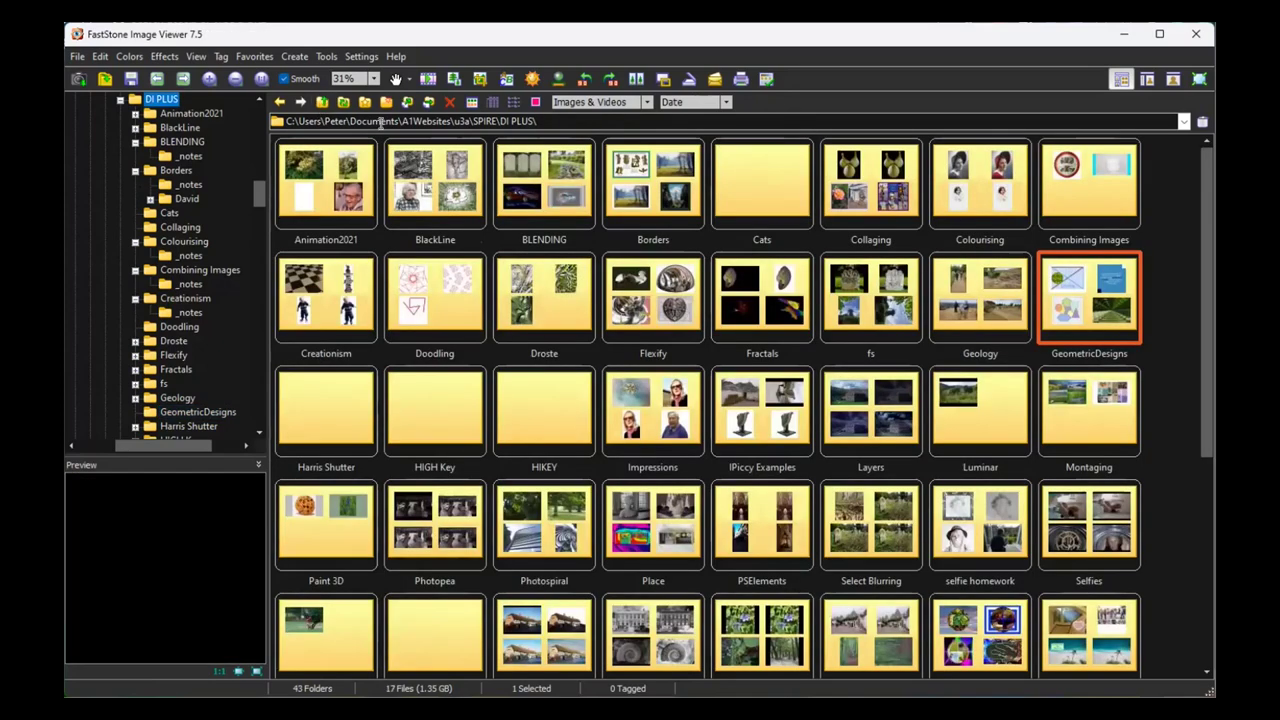
pyautogui.click(437, 302)
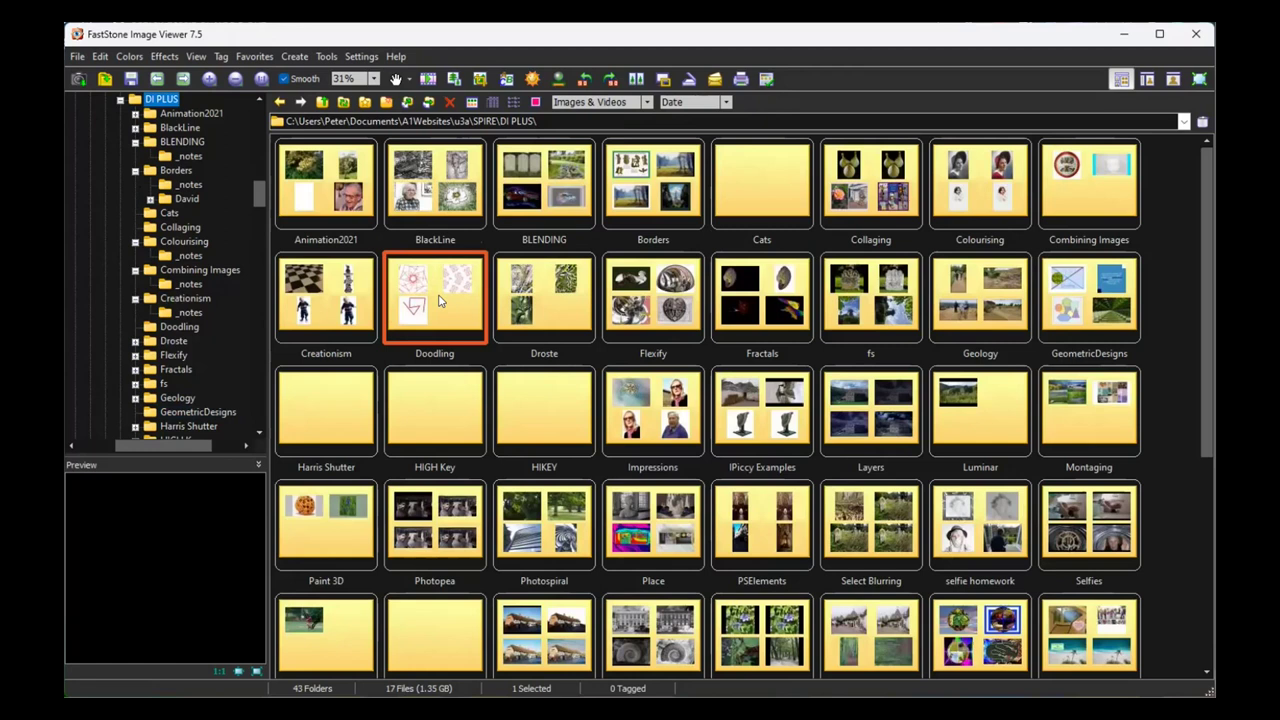
pyautogui.doubleClick(437, 302)
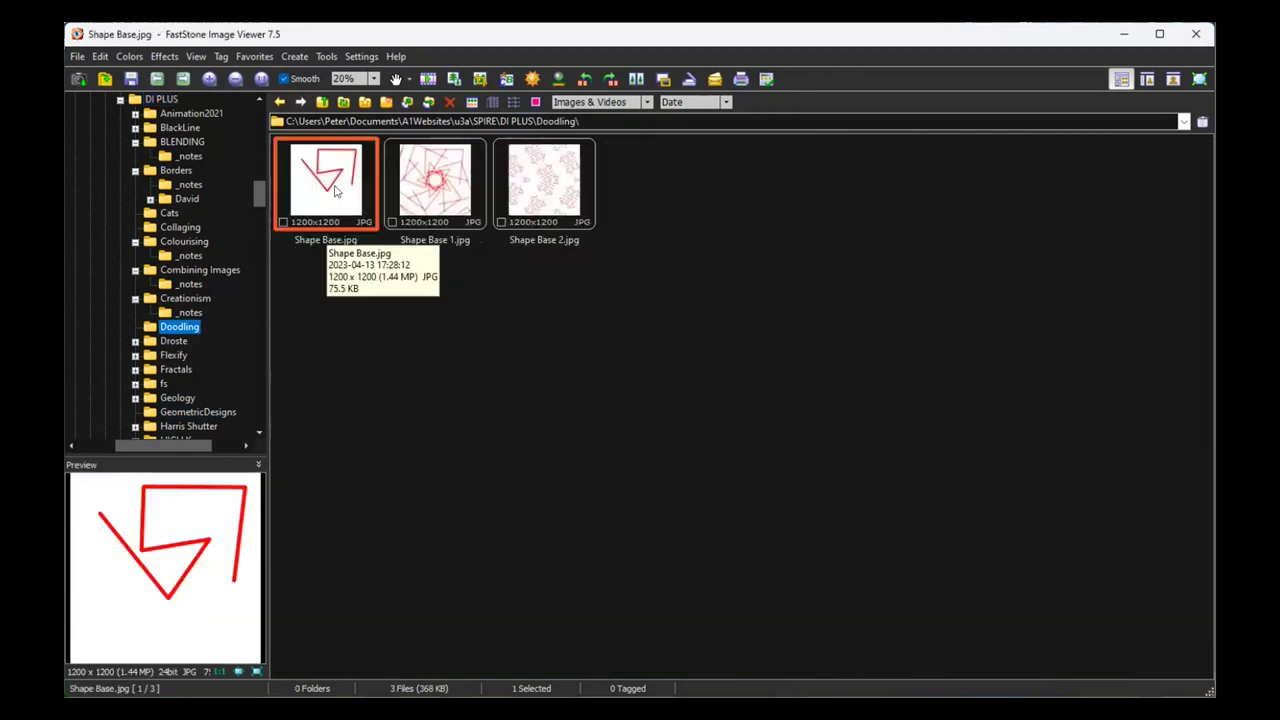
# View Shape Base.jpg, Shape Base 1.jpg and Shape Base 2.jpg one after another in full screen, and return to the thumbnails
pyautogui.press('Return')
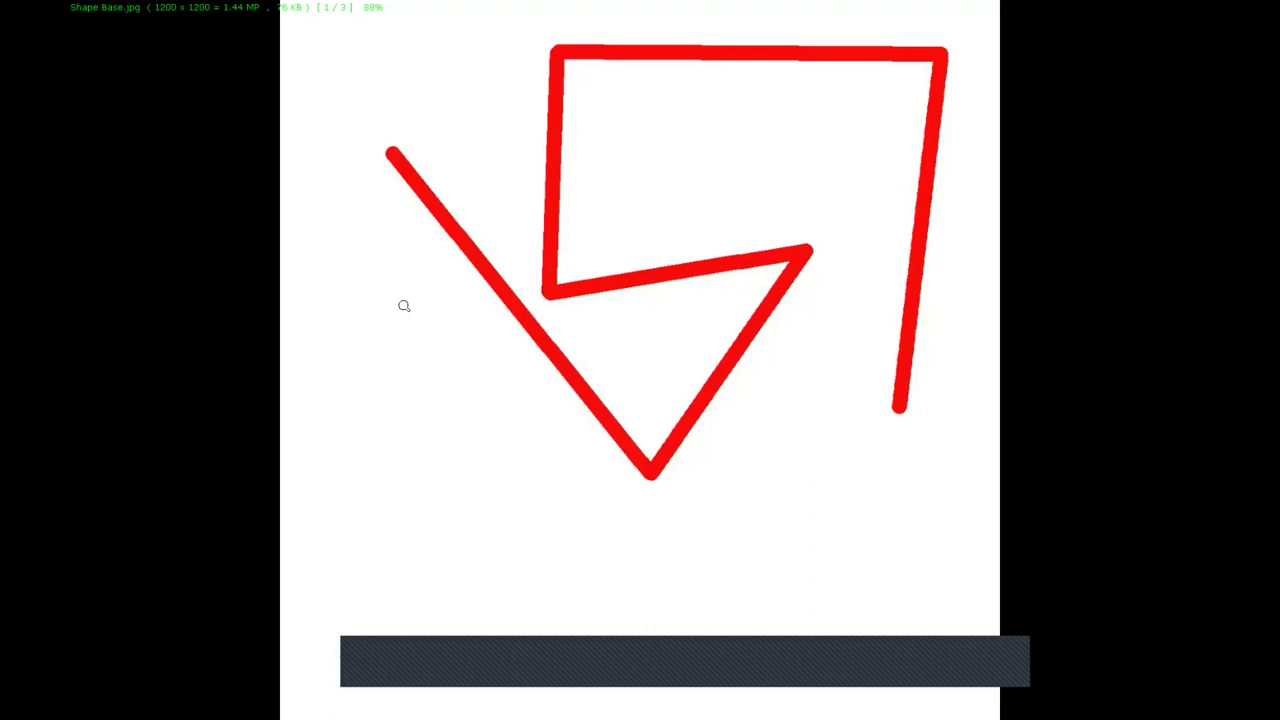
pyautogui.scroll(-1, 403, 306)
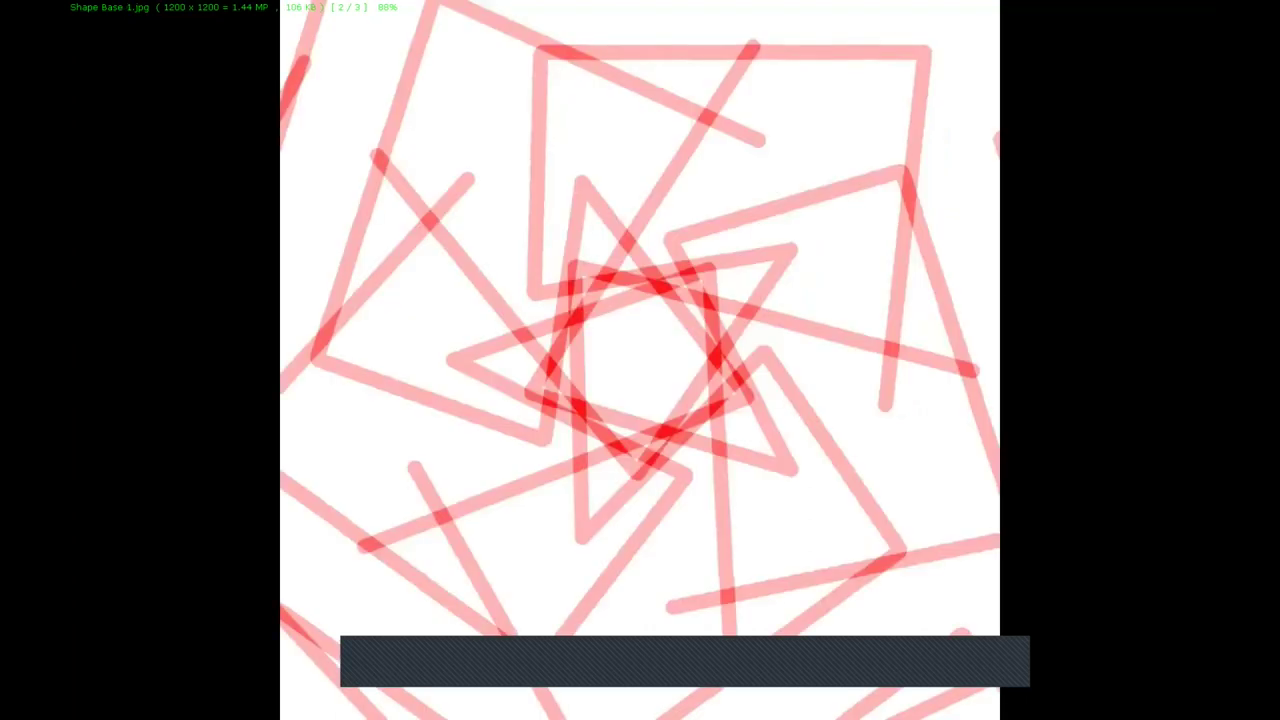
pyautogui.scroll(-1, 640, 360)
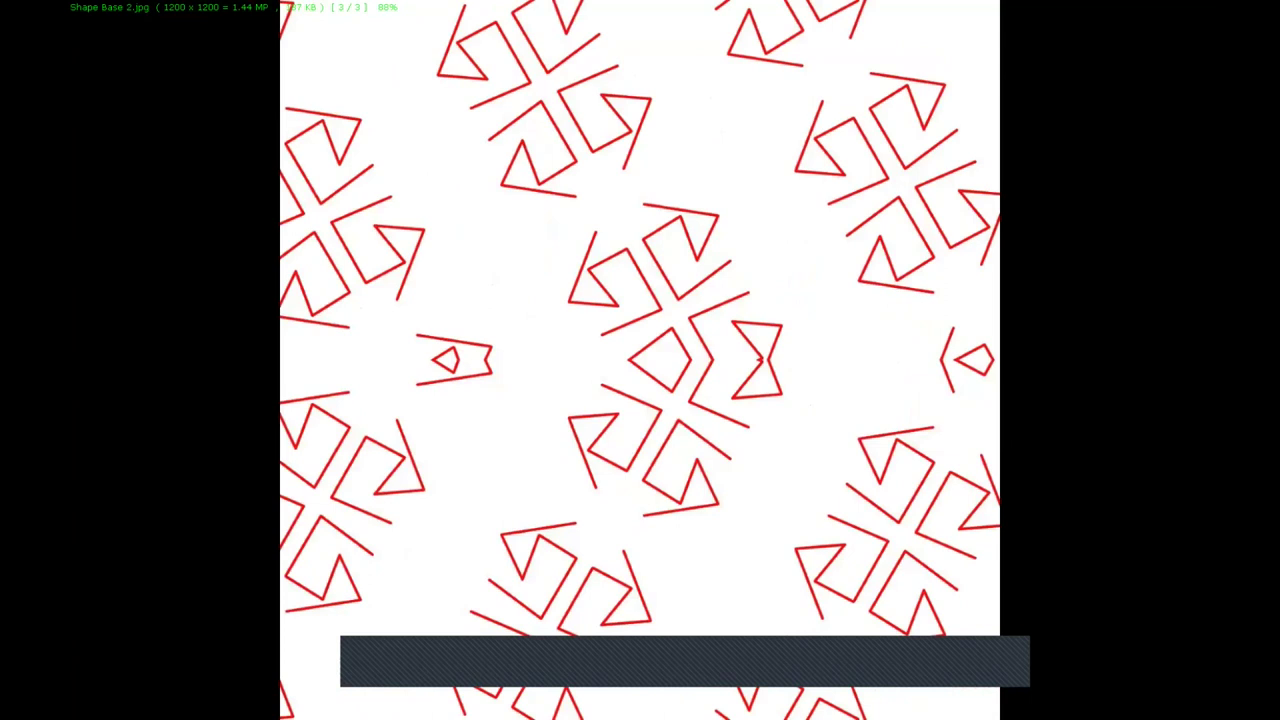
pyautogui.scroll(-1, 401, 304)
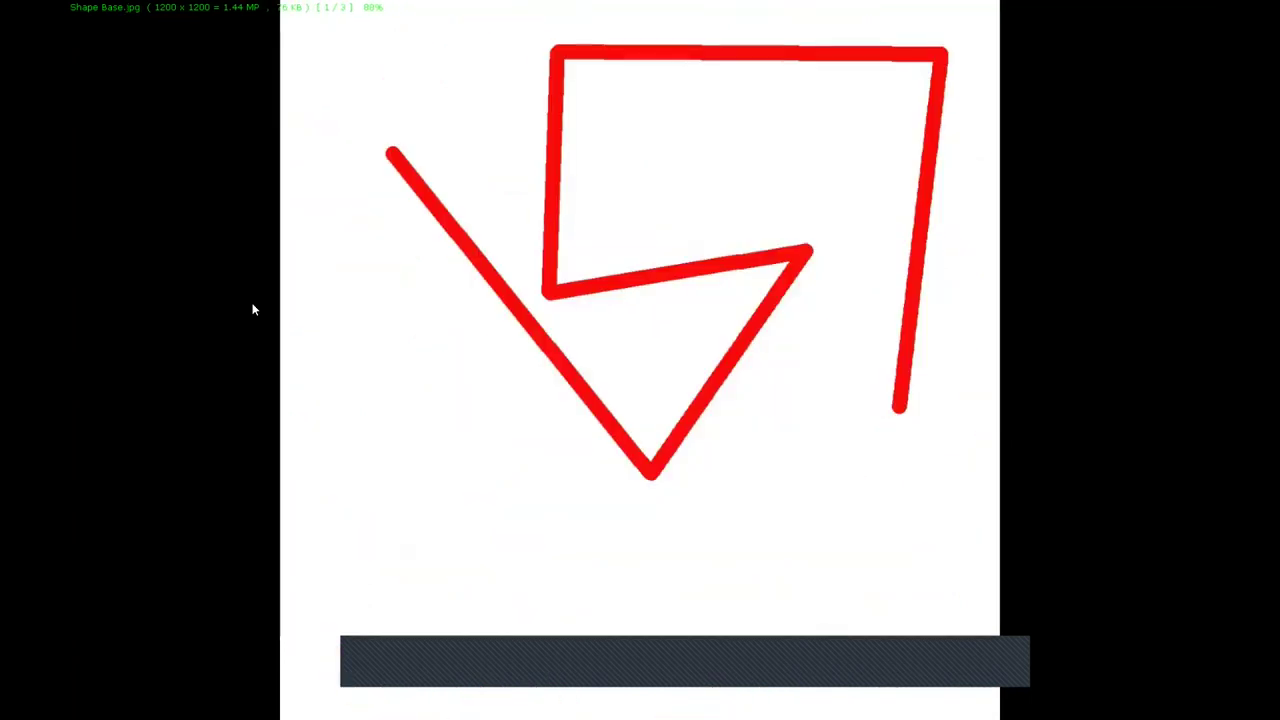
pyautogui.press('Escape')
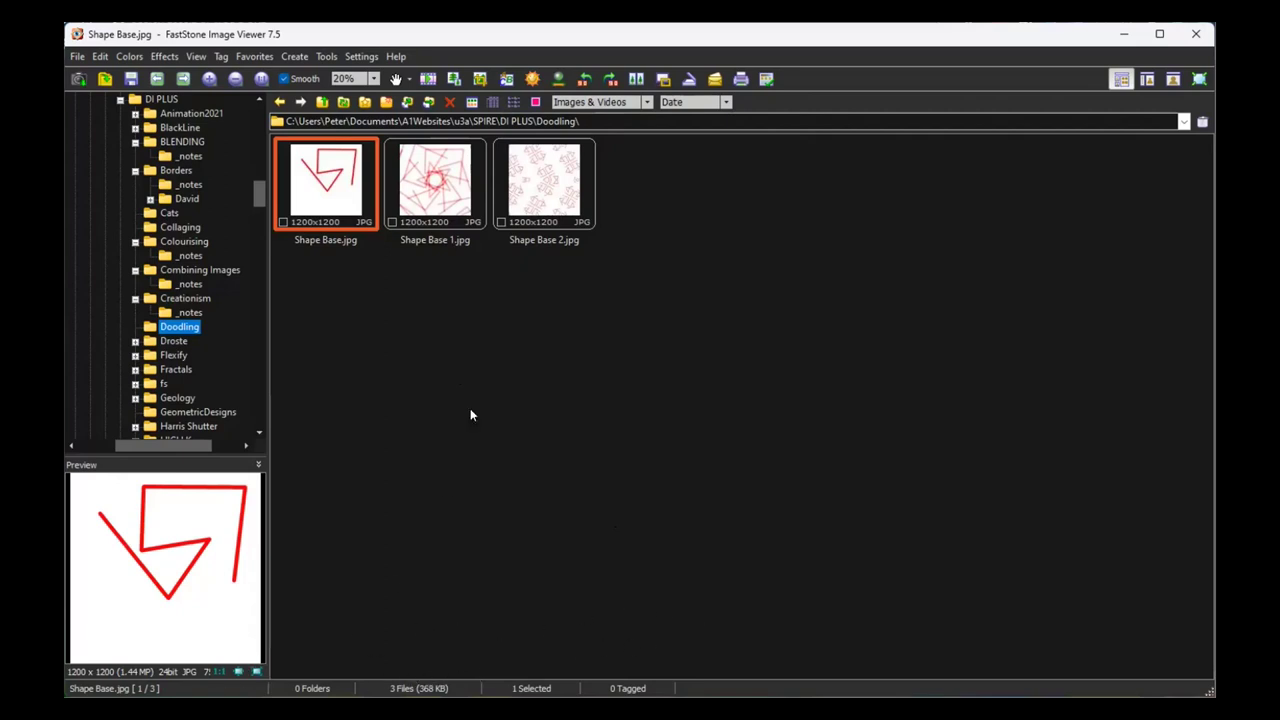
# View Shape Base 1.jpg in full screen, compare it with the base shape and Shape Base 2.jpg, and leave full screen
pyautogui.click(437, 175)
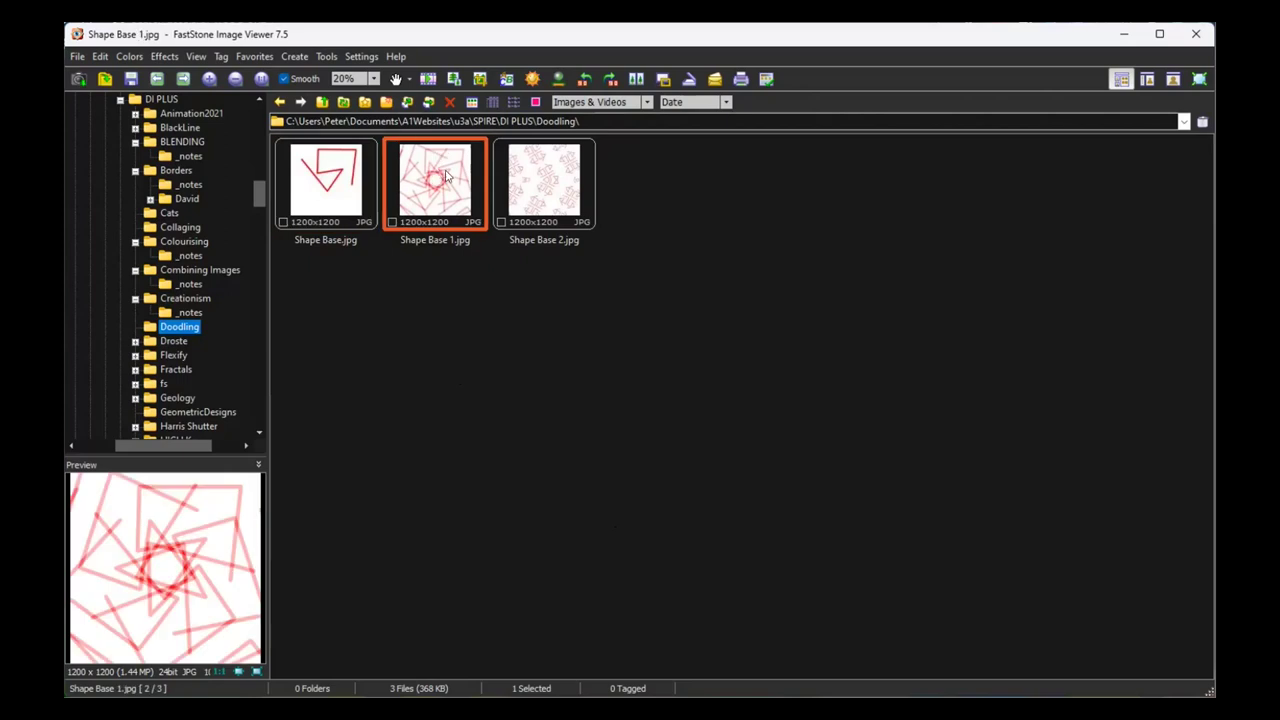
pyautogui.press('Return')
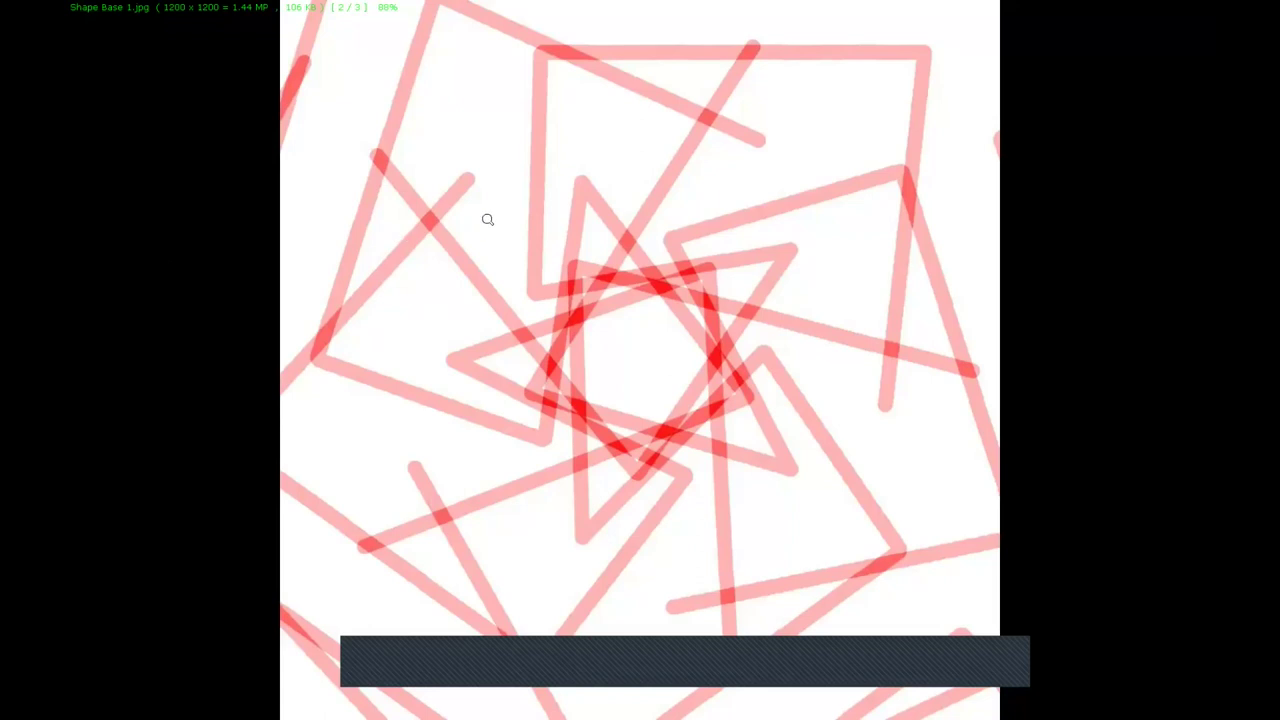
pyautogui.scroll(1, 486, 220)
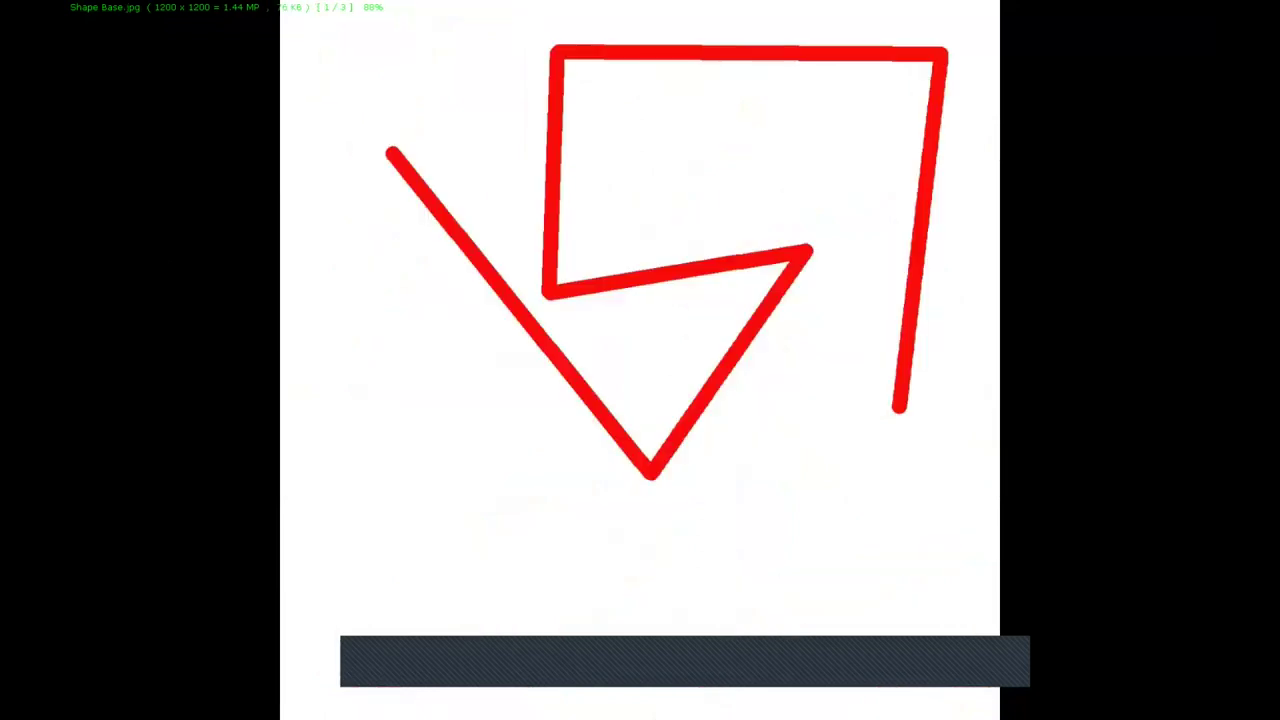
pyautogui.scroll(-2, 486, 220)
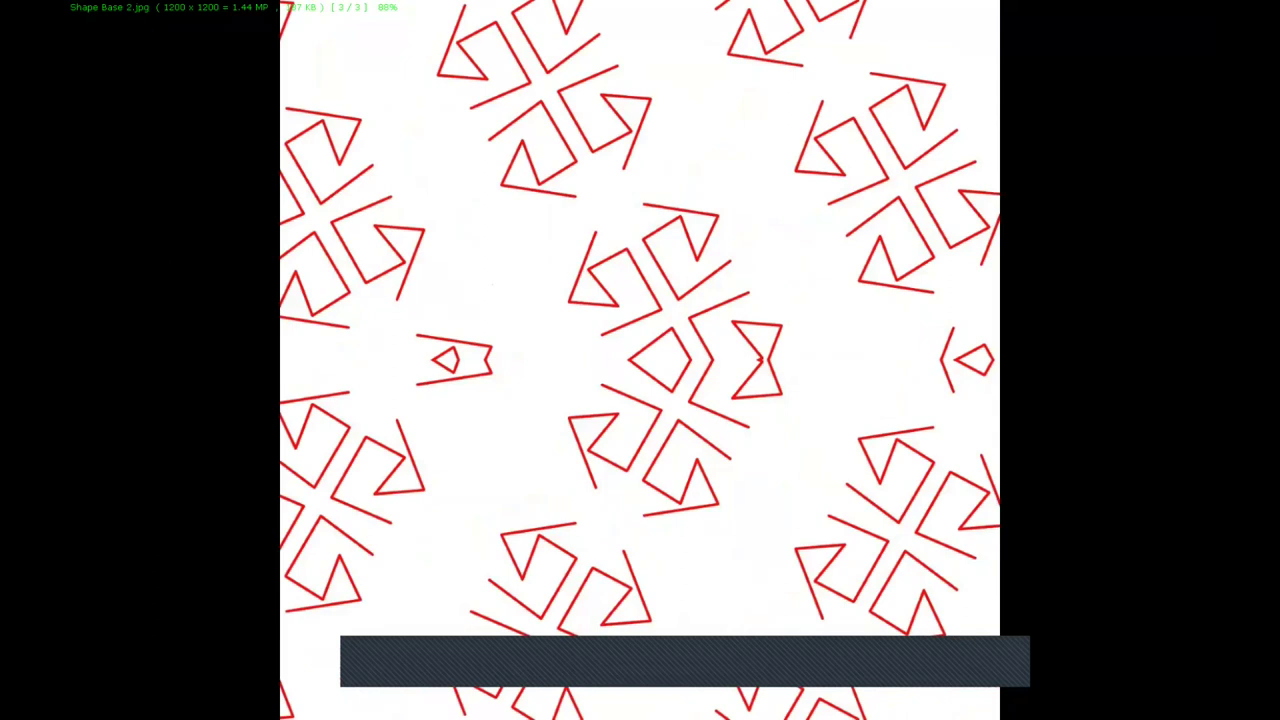
pyautogui.press('Escape')
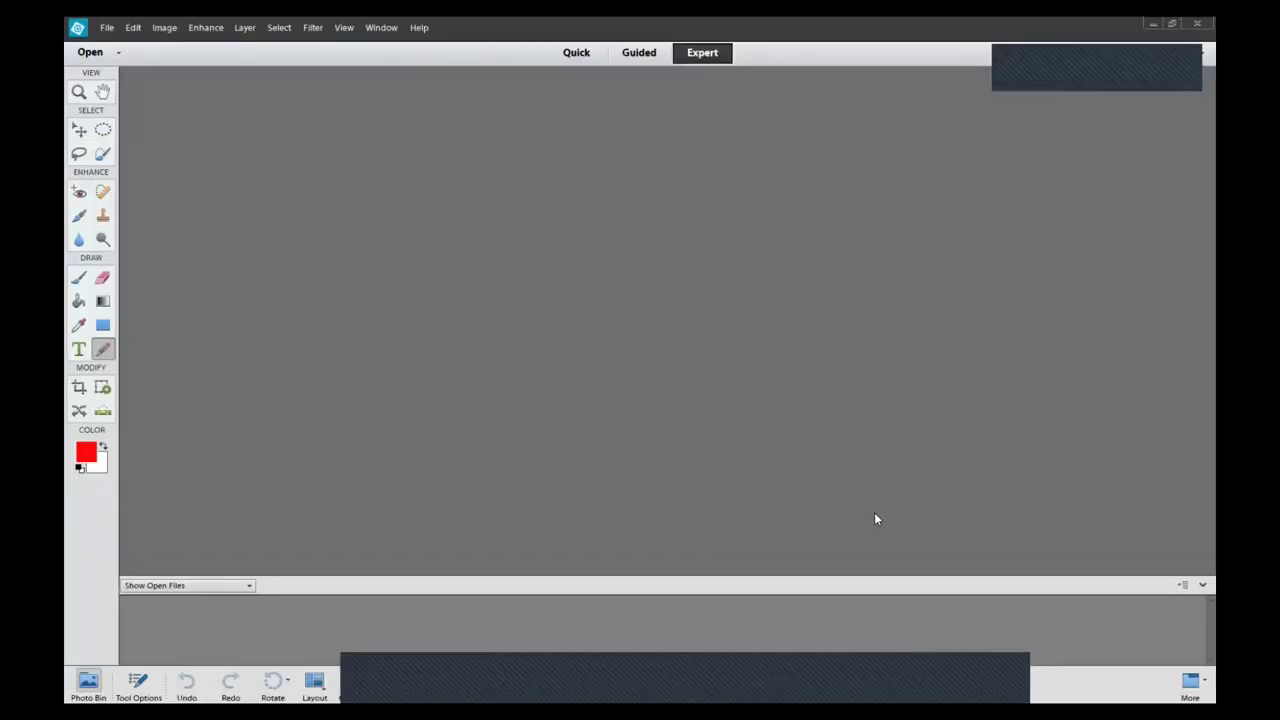
# Open the recently edited file Shape Base.jpg in Photoshop Elements
pyautogui.click(107, 27)
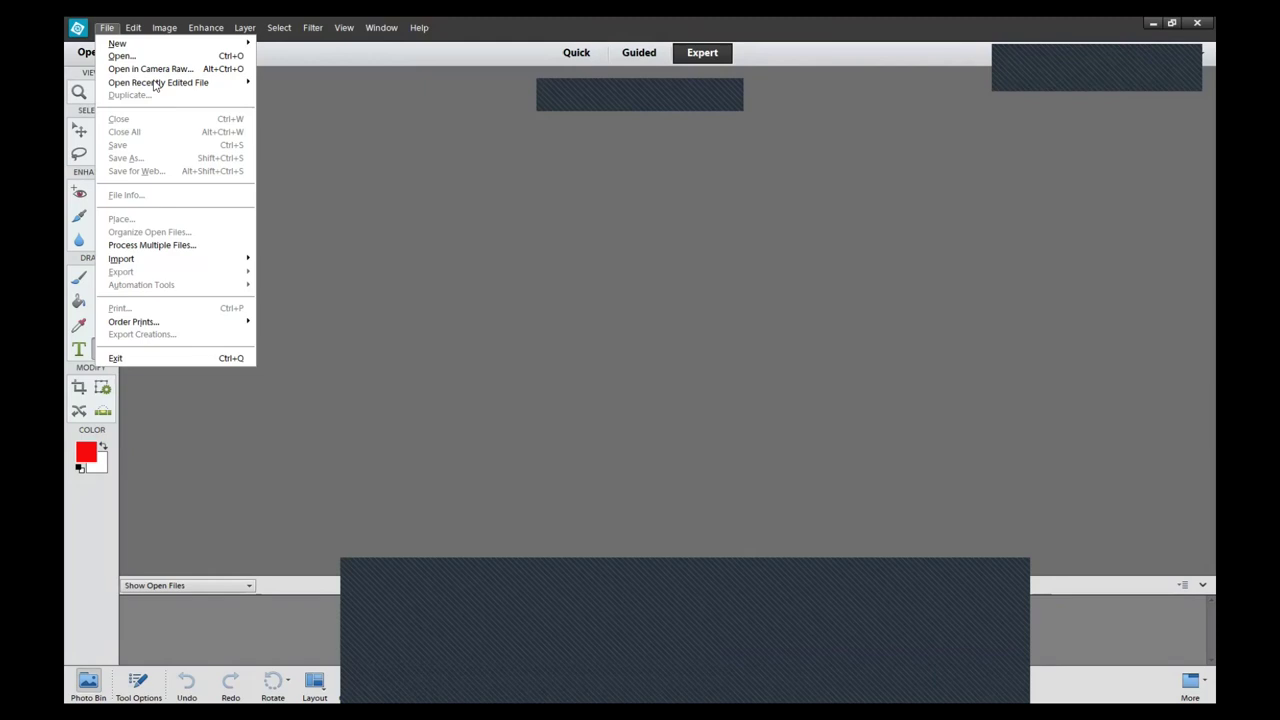
pyautogui.moveTo(155, 83)
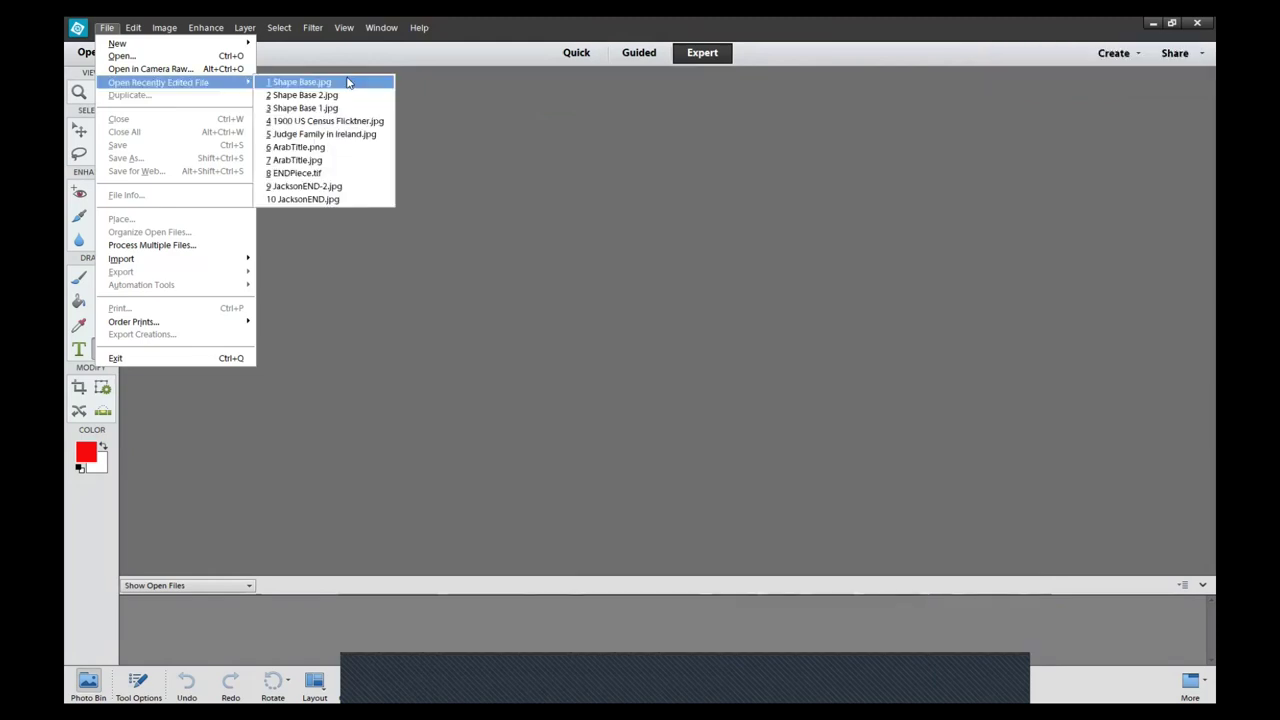
pyautogui.click(290, 83)
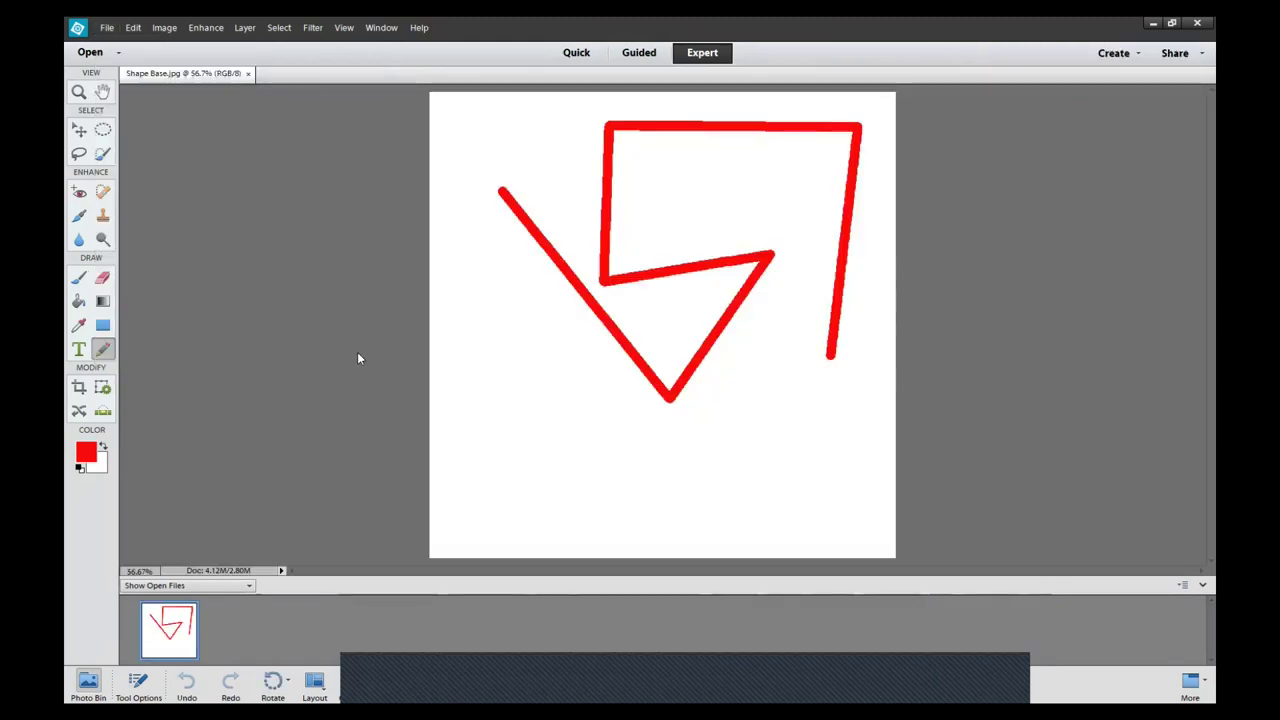
# Locate the Mehdi Kaleidoscope 2.1 filter, and open the Plug-Ins folder of Photoshop Elements 12 in File Explorer
pyautogui.click(313, 28)
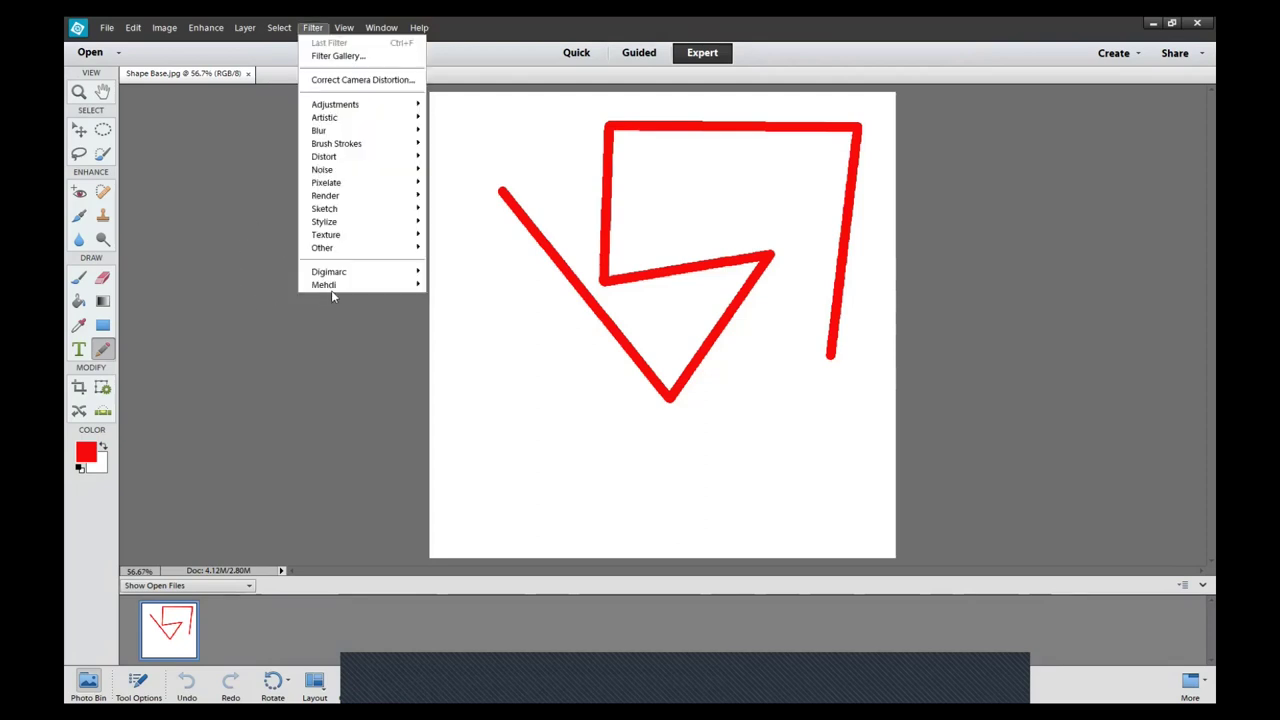
pyautogui.moveTo(404, 286)
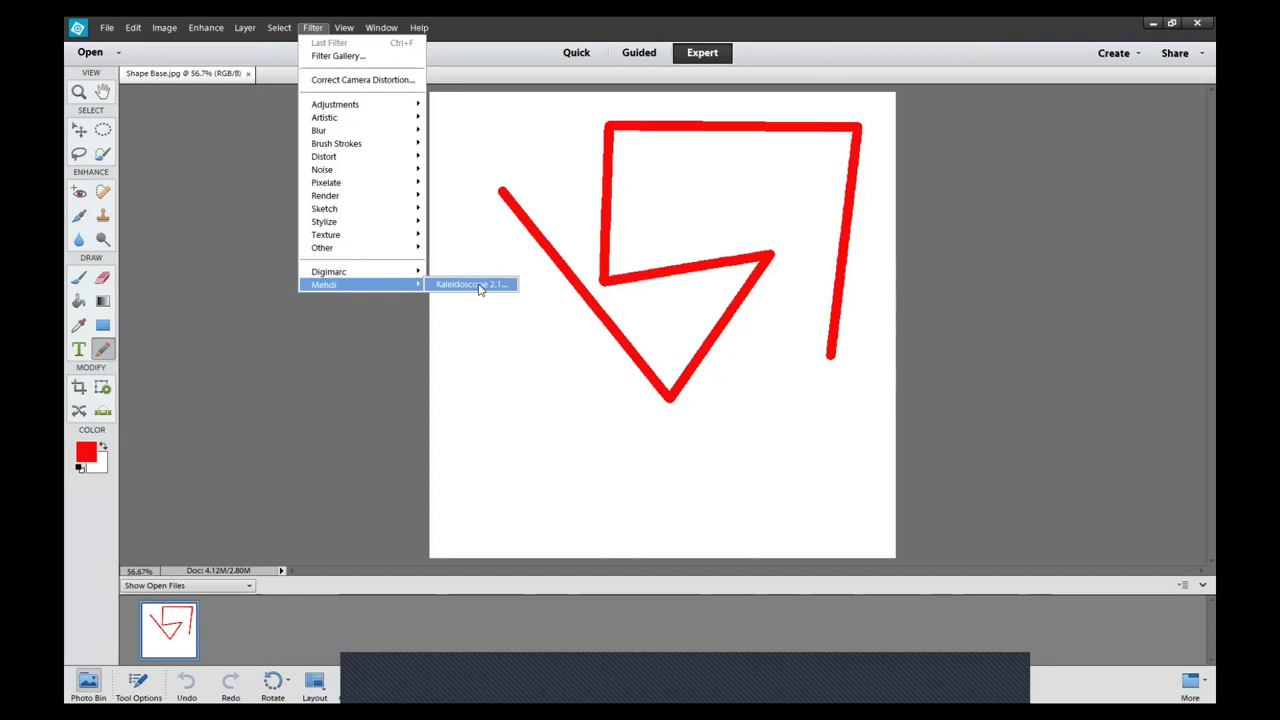
pyautogui.click(398, 351)
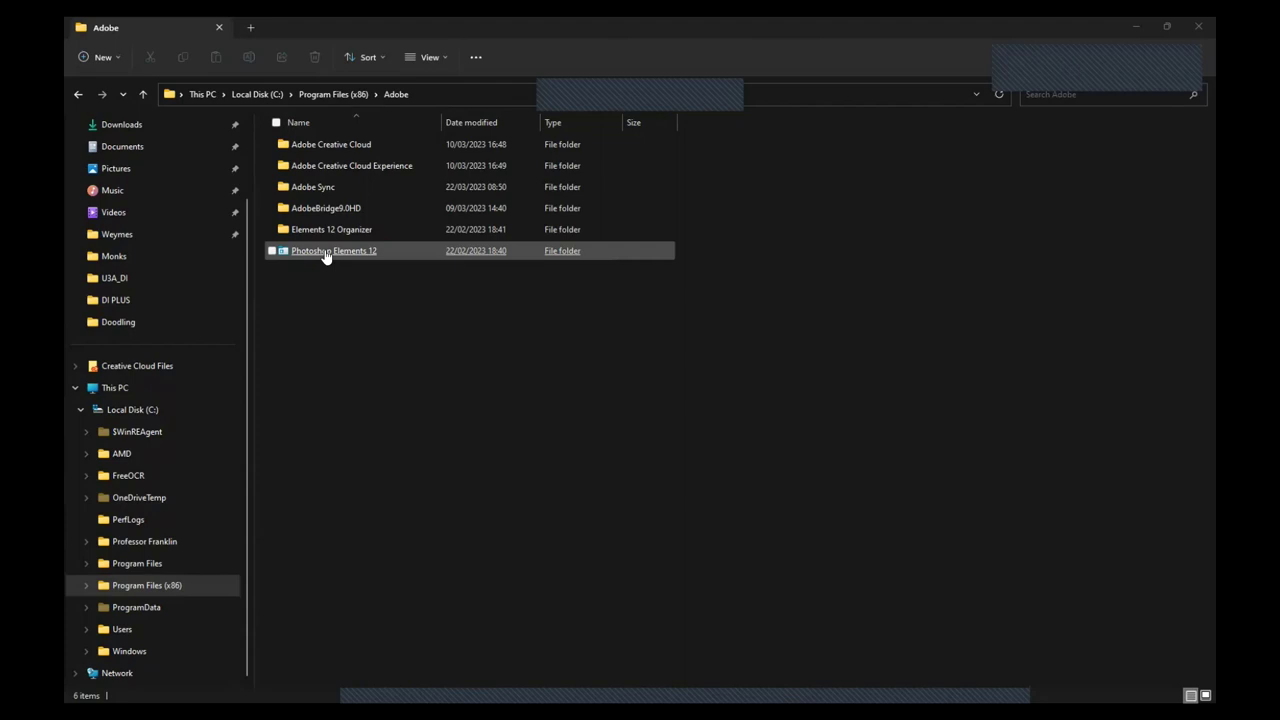
pyautogui.click(325, 254)
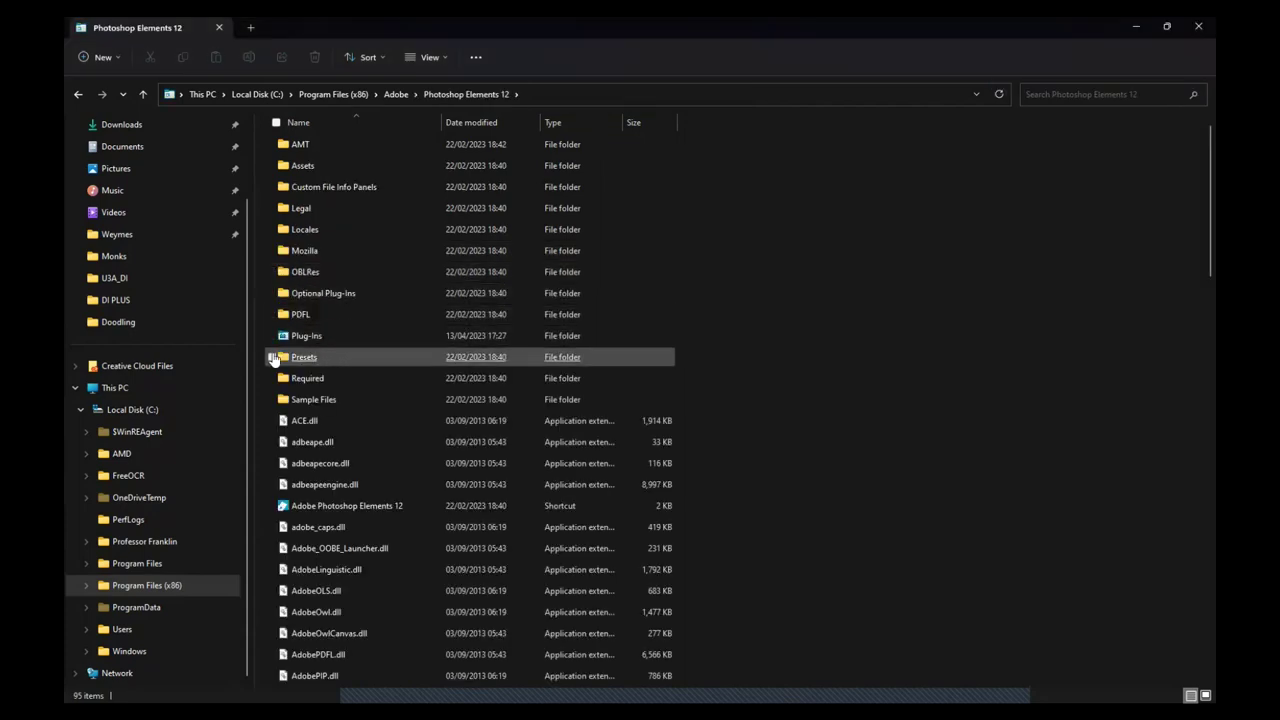
pyautogui.click(287, 340)
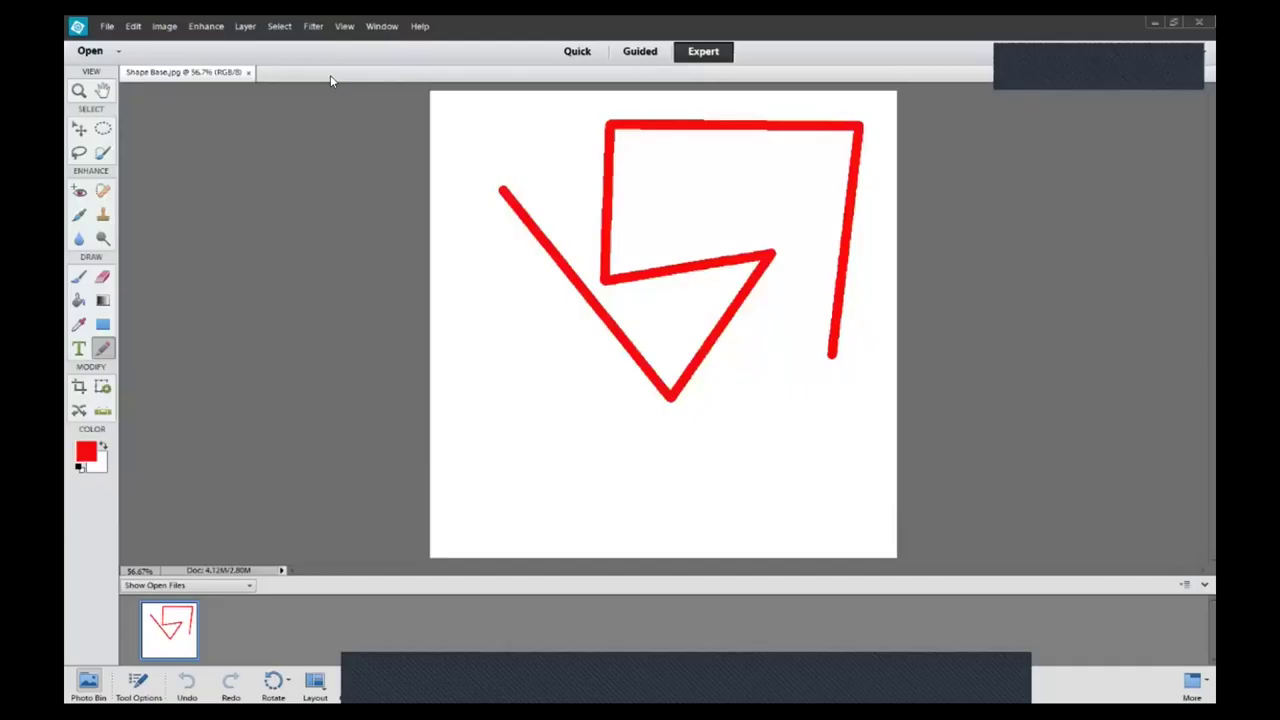
# Start the Mehdi Kaleidoscope 2.1 filter on Shape Base.jpg, preview the Copy spinning effect, and set the Spinning Effect to Blend
pyautogui.click(313, 27)
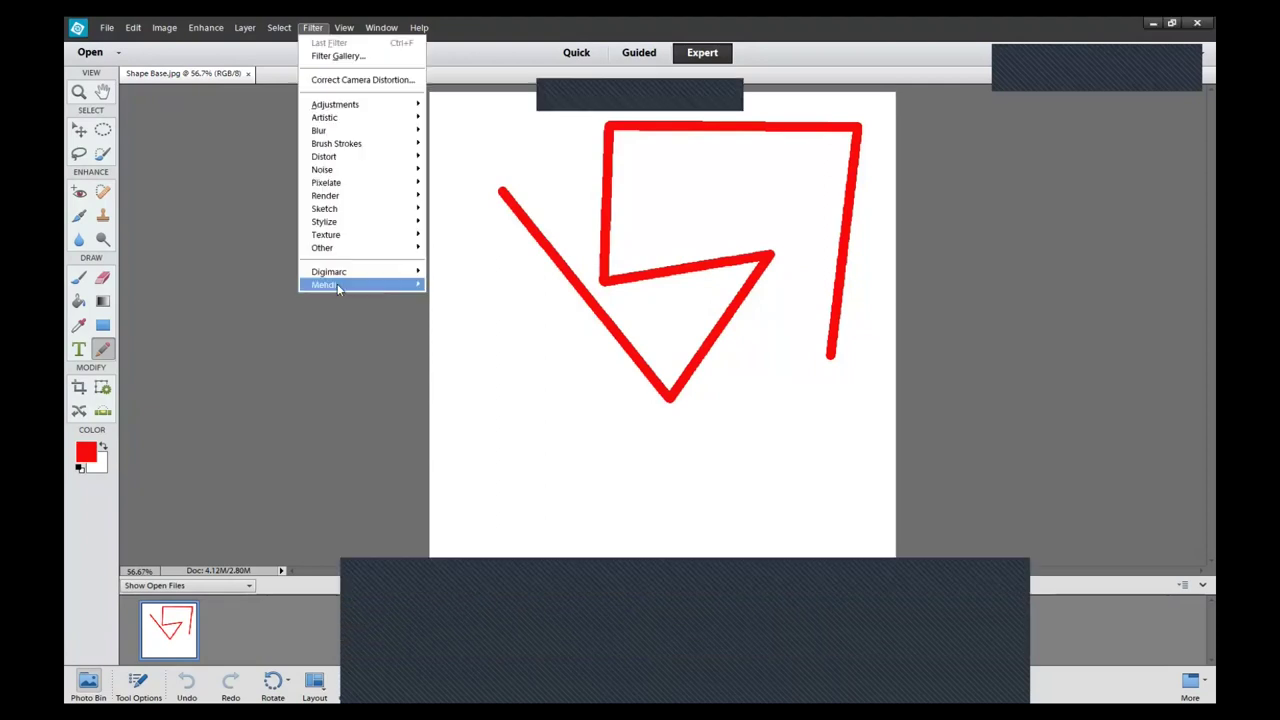
pyautogui.moveTo(371, 289)
pyautogui.click(470, 284)
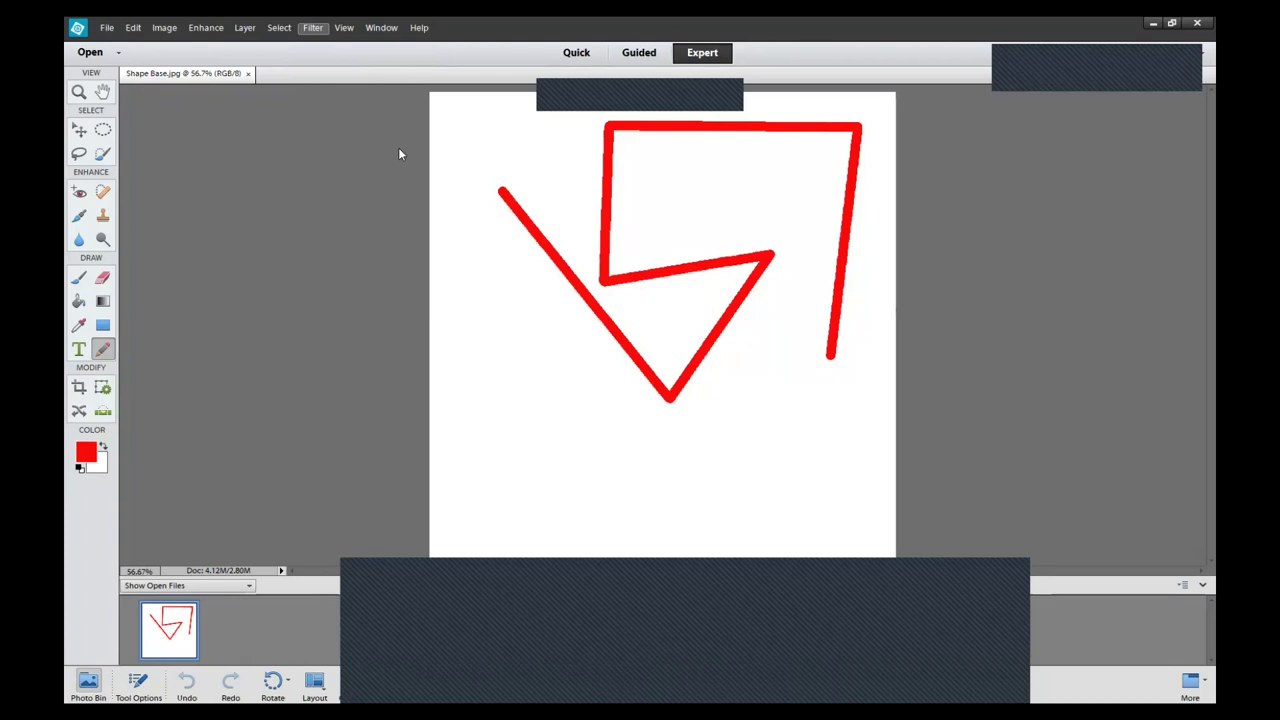
pyautogui.click(578, 239)
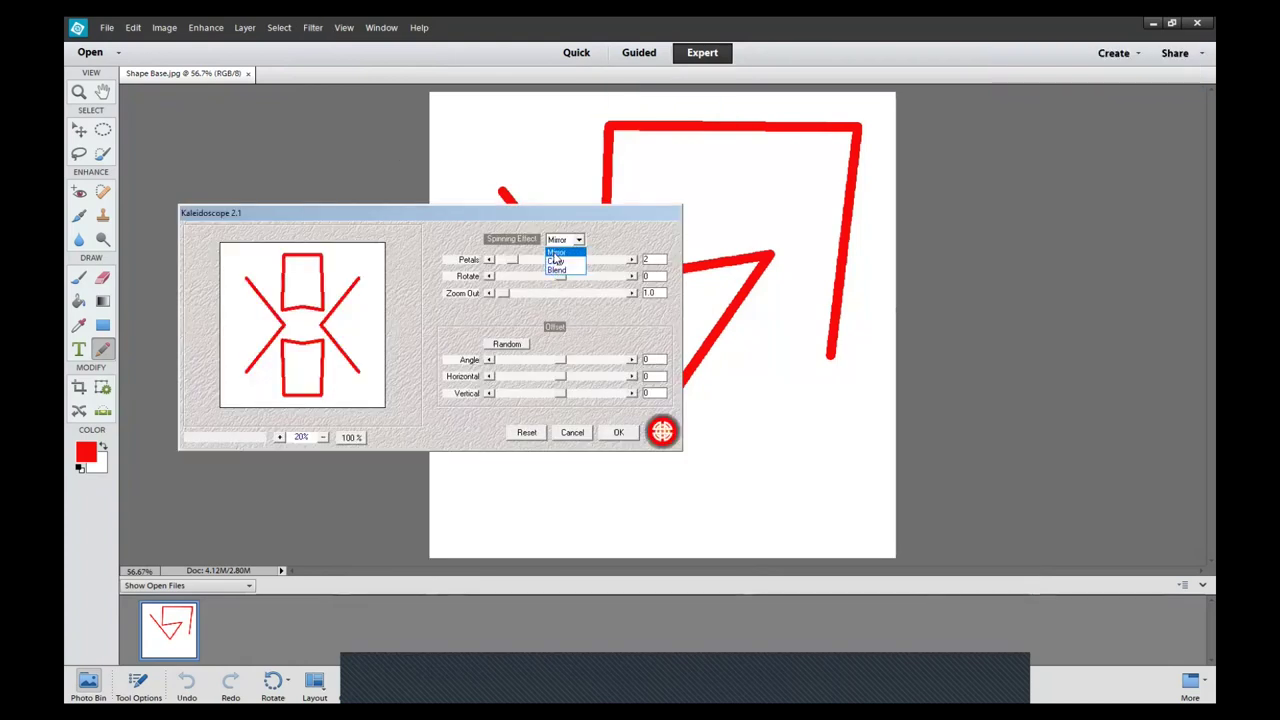
pyautogui.click(561, 239)
pyautogui.click(562, 239)
pyautogui.click(561, 263)
pyautogui.click(559, 241)
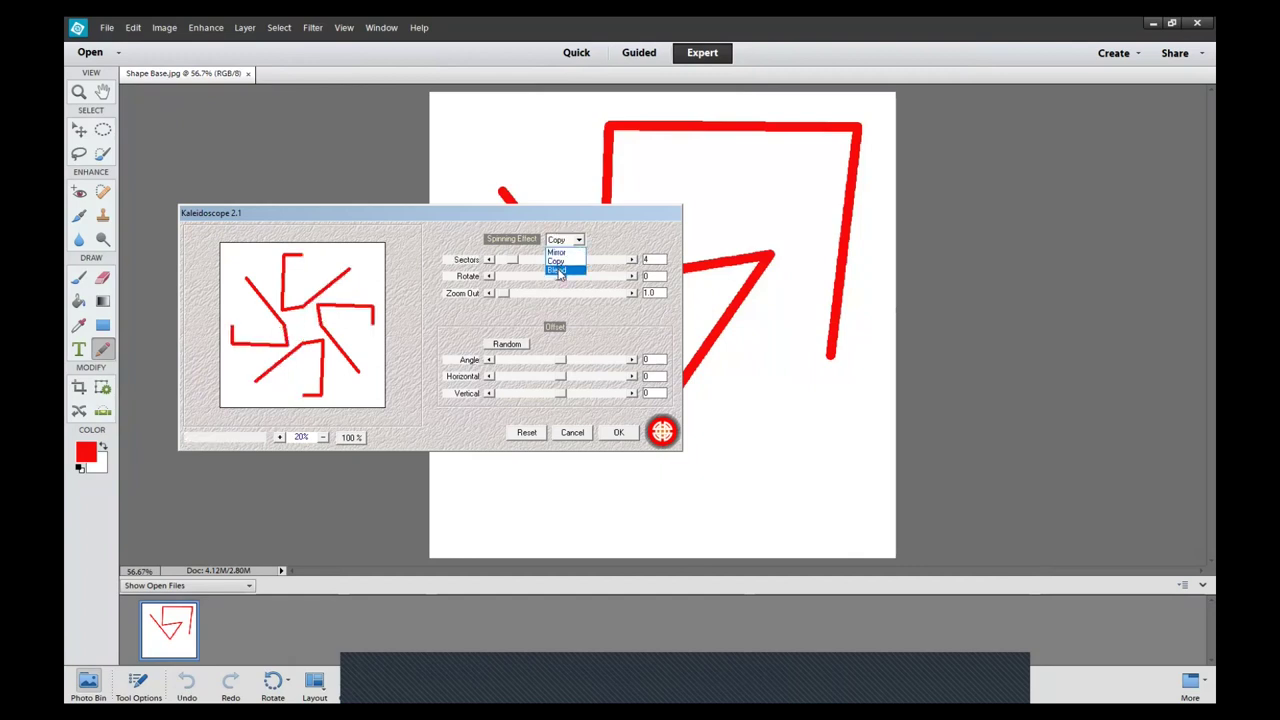
pyautogui.click(560, 274)
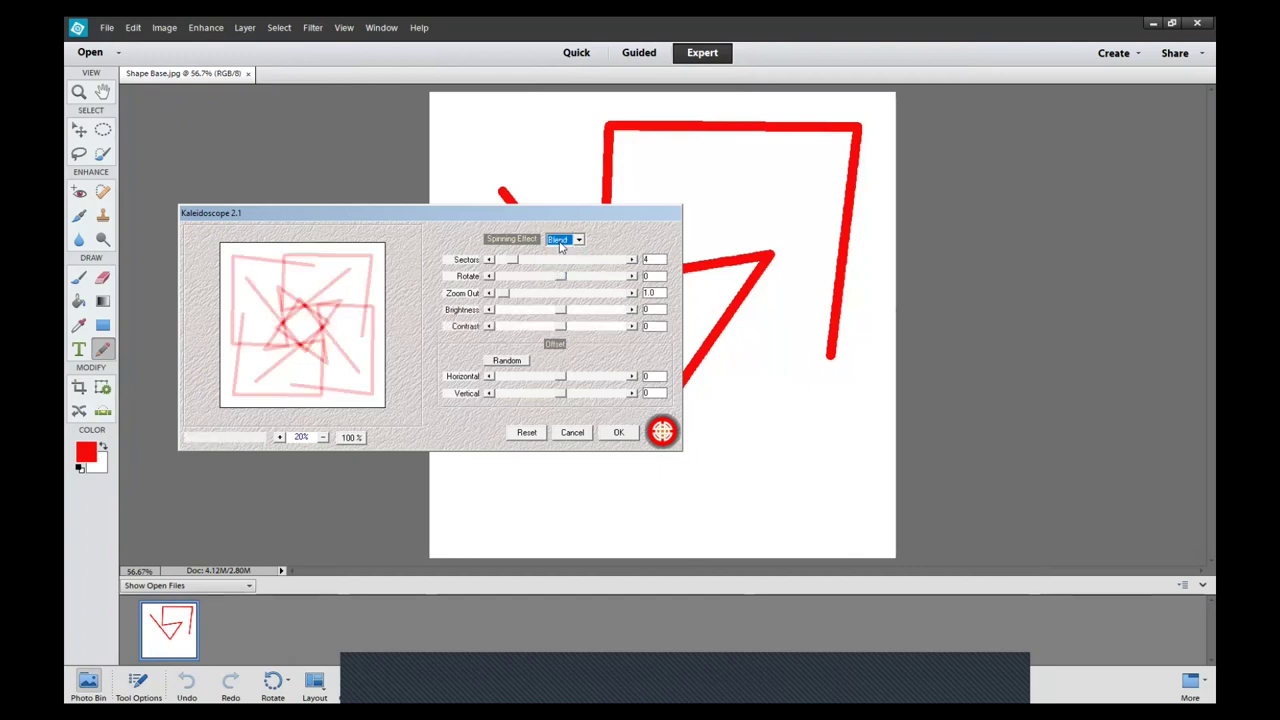
# Set the Kaleidoscope Spinning Effect to Mirror, preview up to six petals, and settle on 3 Petals
pyautogui.click(560, 241)
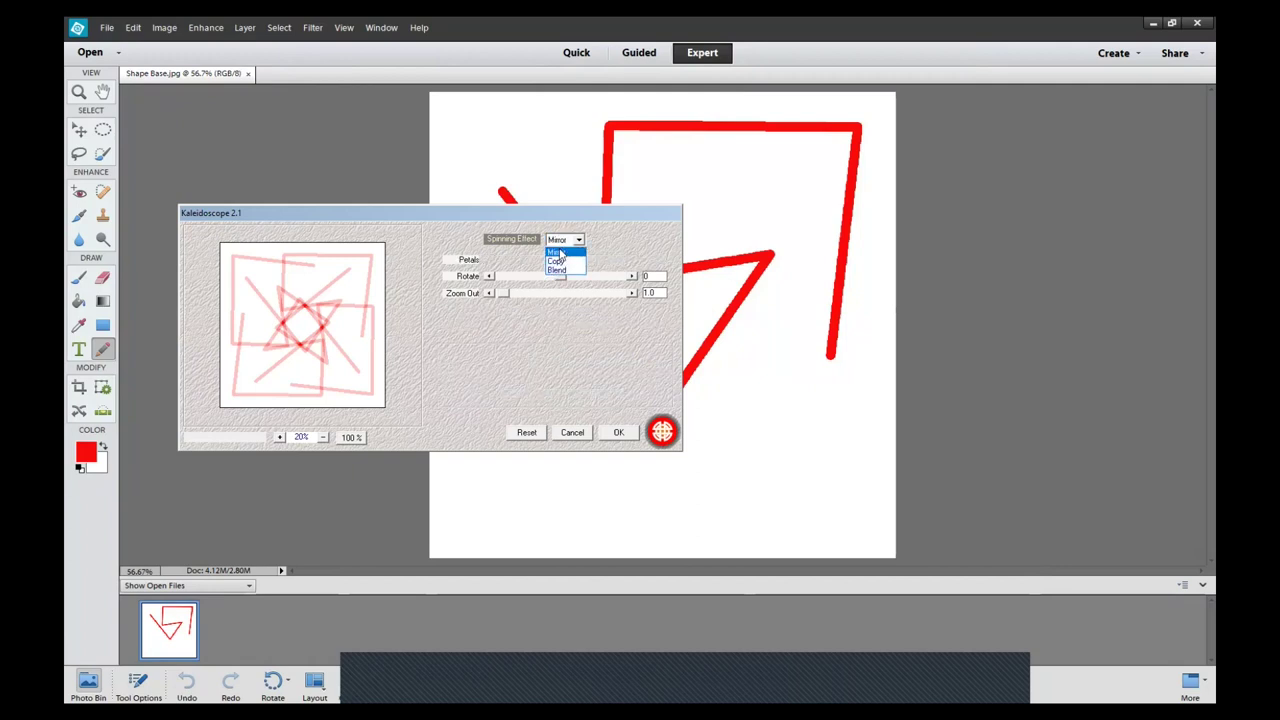
pyautogui.click(557, 252)
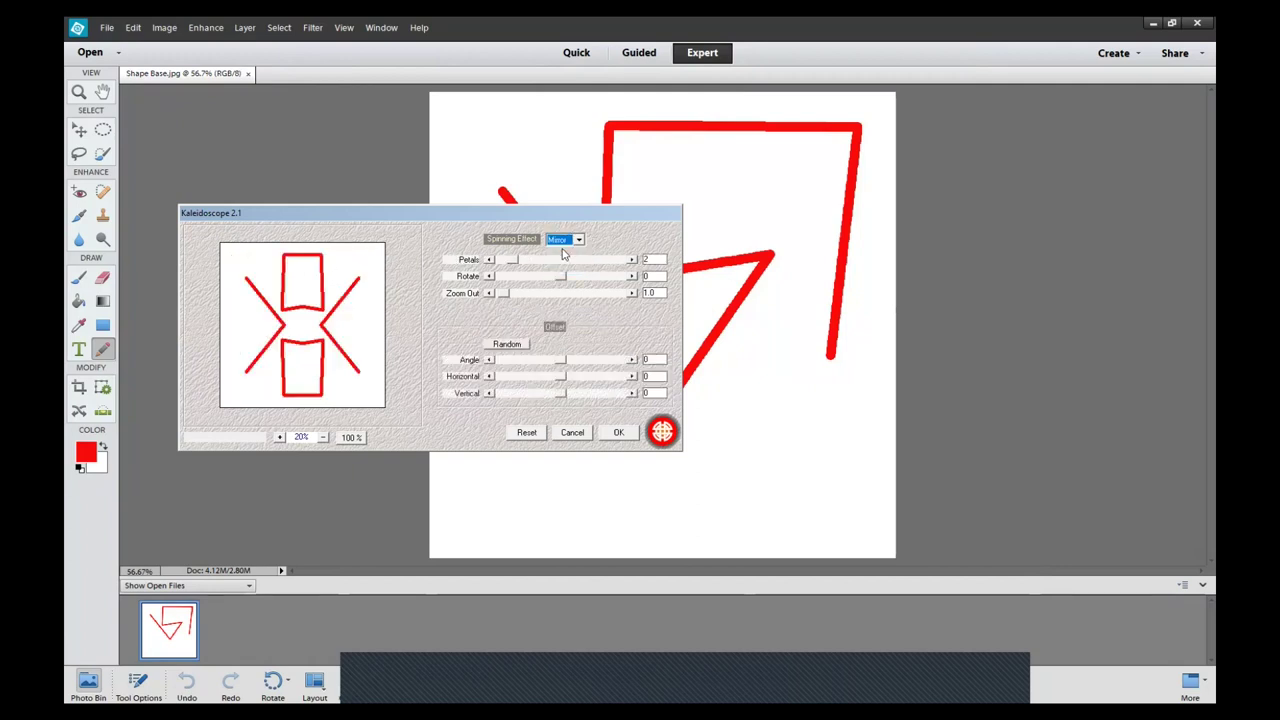
pyautogui.click(631, 260)
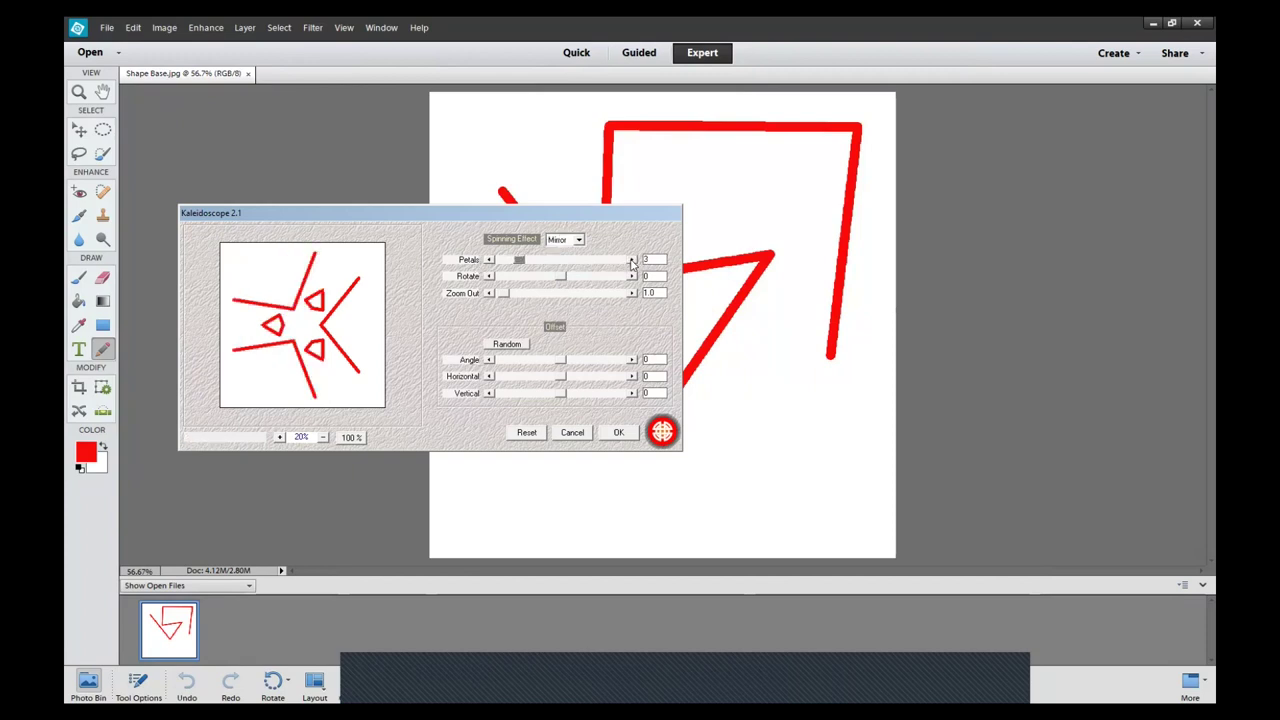
pyautogui.click(631, 260)
pyautogui.click(631, 260)
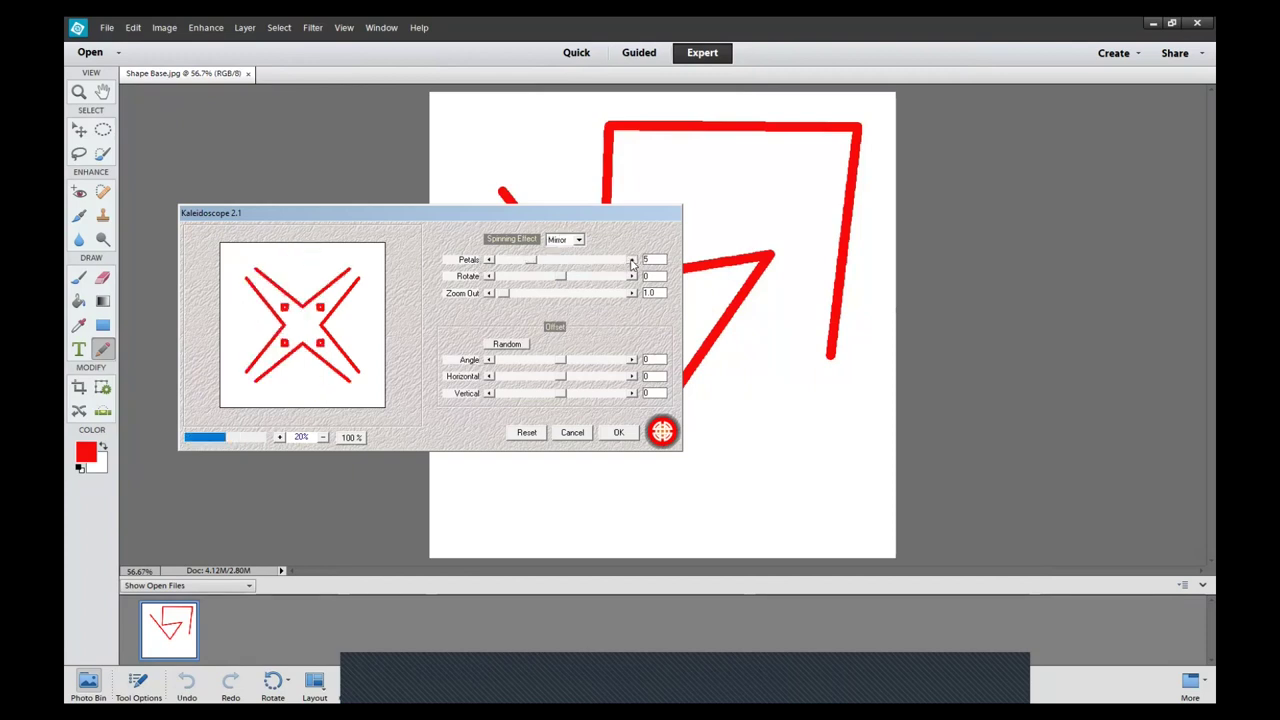
pyautogui.click(631, 260)
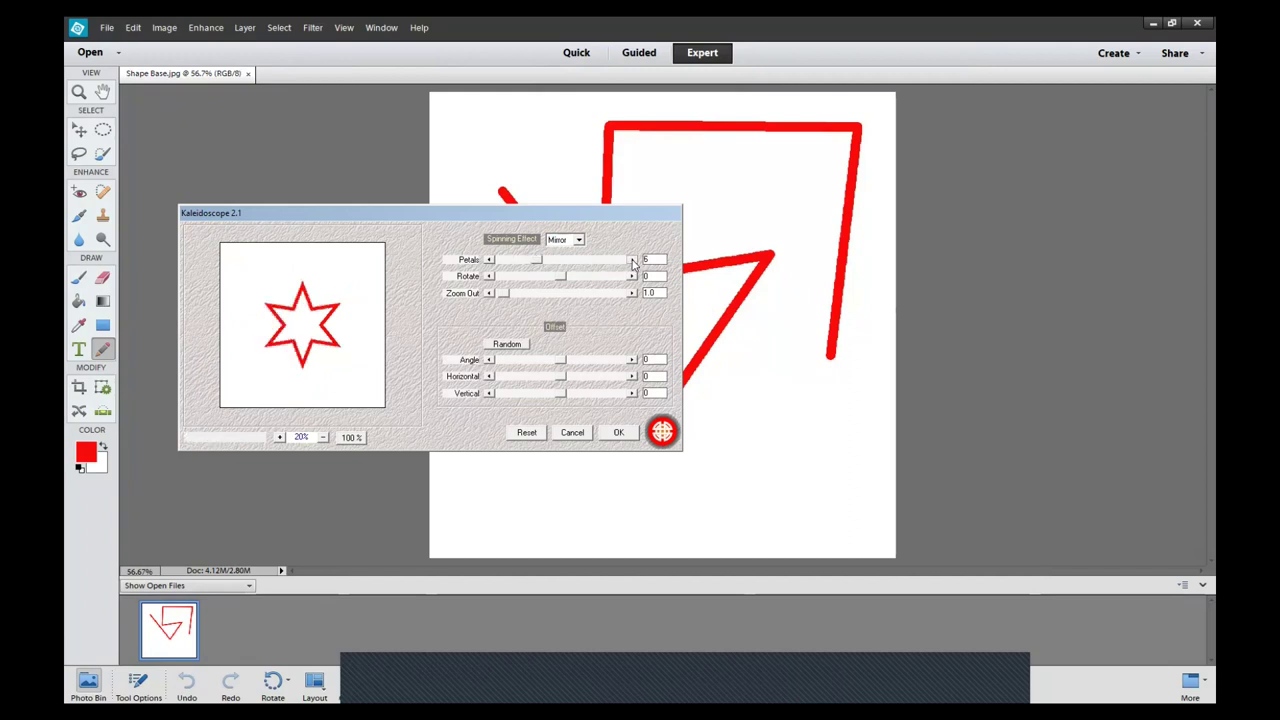
pyautogui.moveTo(631, 260); pyautogui.dragTo(627, 263)
pyautogui.click(557, 262)
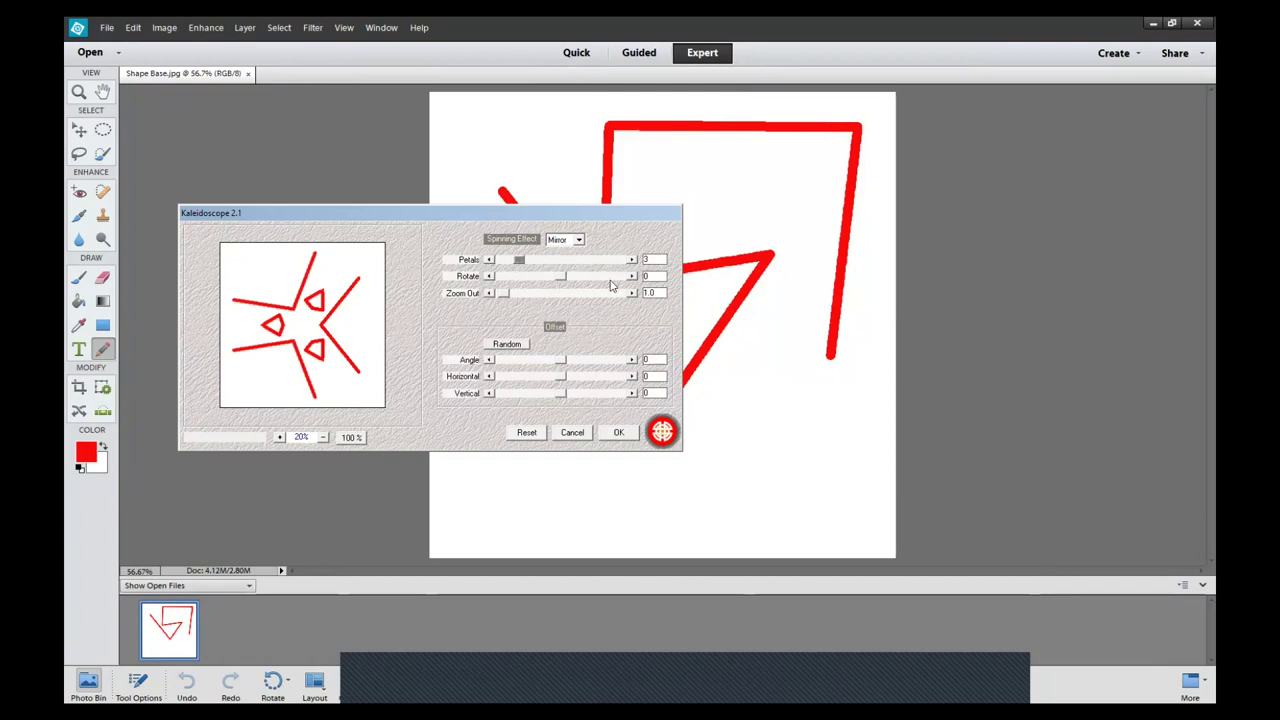
# Set the kaleidoscope's Rotate value to 26 and Zoom Out to 5.5
pyautogui.moveTo(631, 279); pyautogui.dragTo(632, 279)
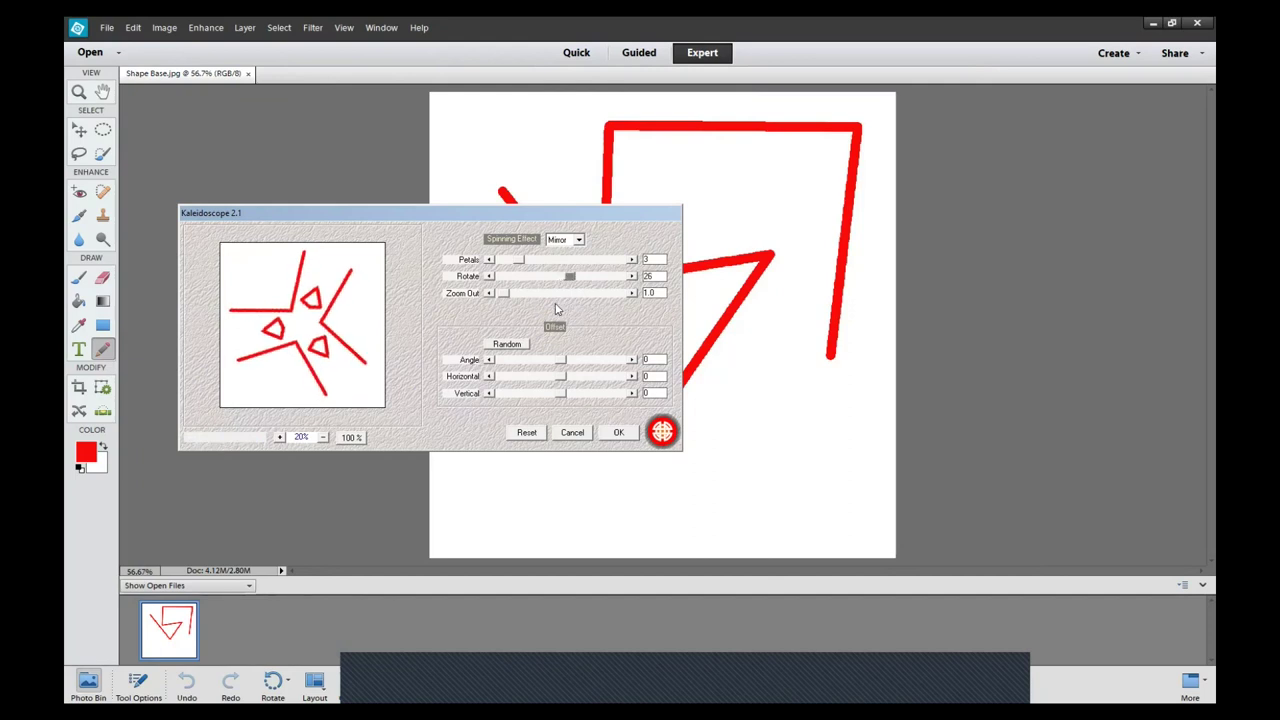
pyautogui.moveTo(507, 296); pyautogui.dragTo(499, 296)
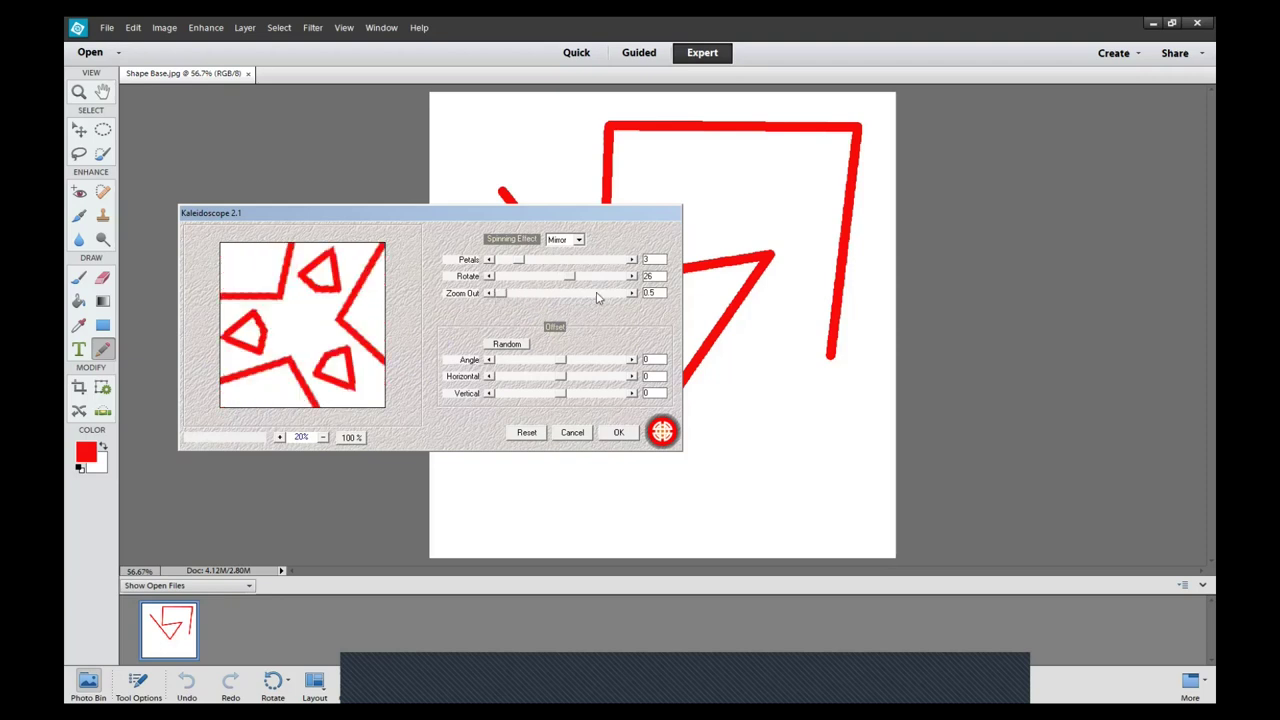
pyautogui.click(631, 292)
pyautogui.click(631, 292)
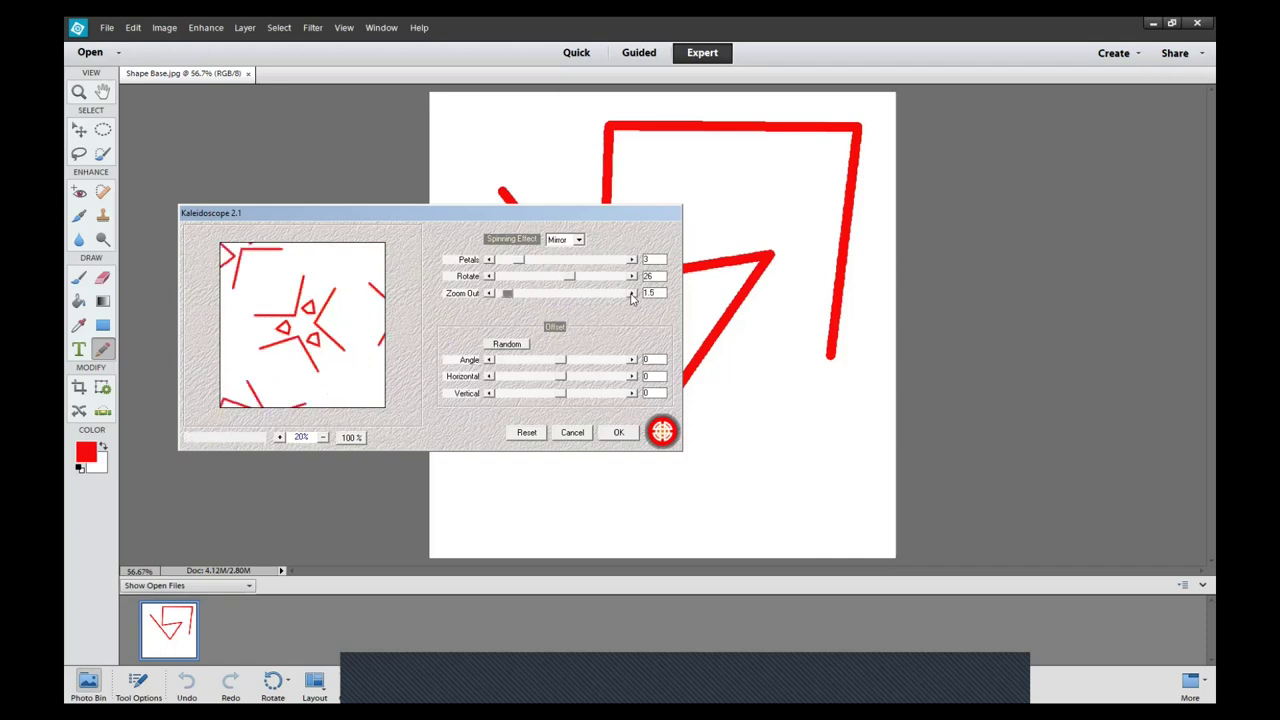
pyautogui.click(631, 292)
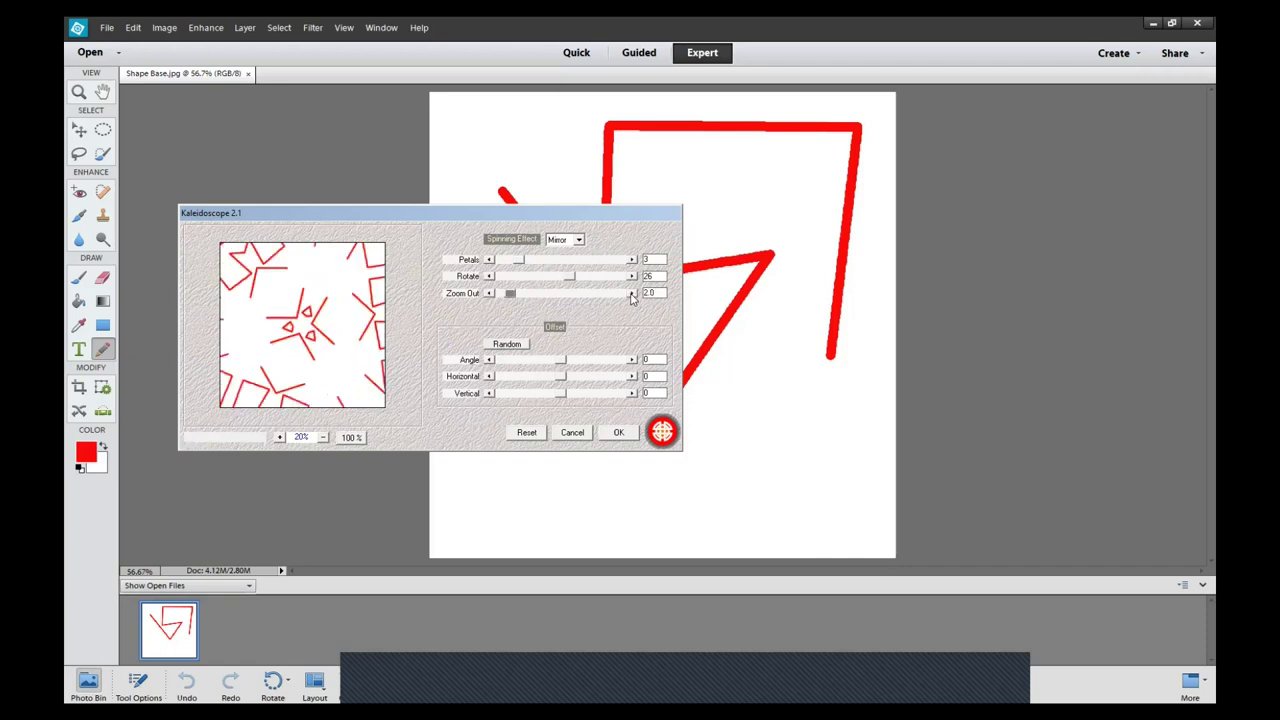
pyautogui.click(631, 292)
pyautogui.click(631, 292)
pyautogui.click(631, 292)
pyautogui.click(631, 292)
pyautogui.click(631, 292)
pyautogui.click(631, 292)
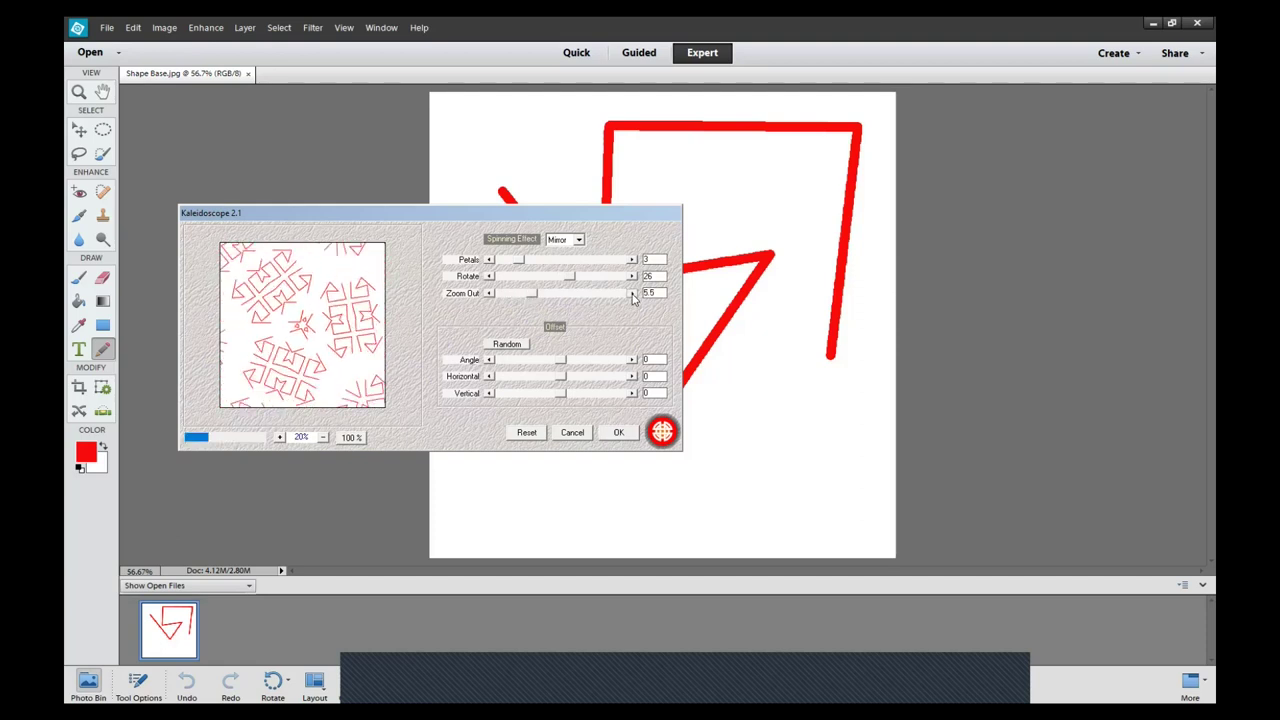
# Try random offsets, set Angle to 48, Horizontal to -39 and Vertical to -26, and apply the kaleidoscope filter
pyautogui.click(506, 344)
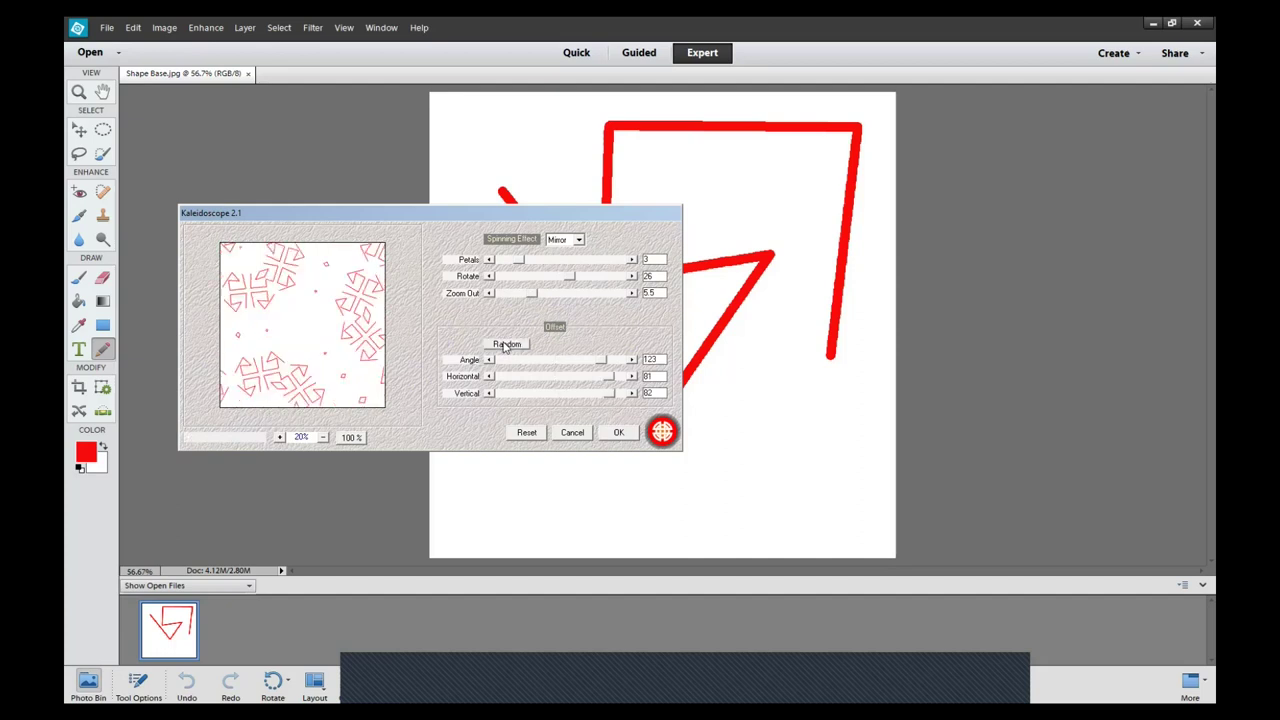
pyautogui.click(507, 345)
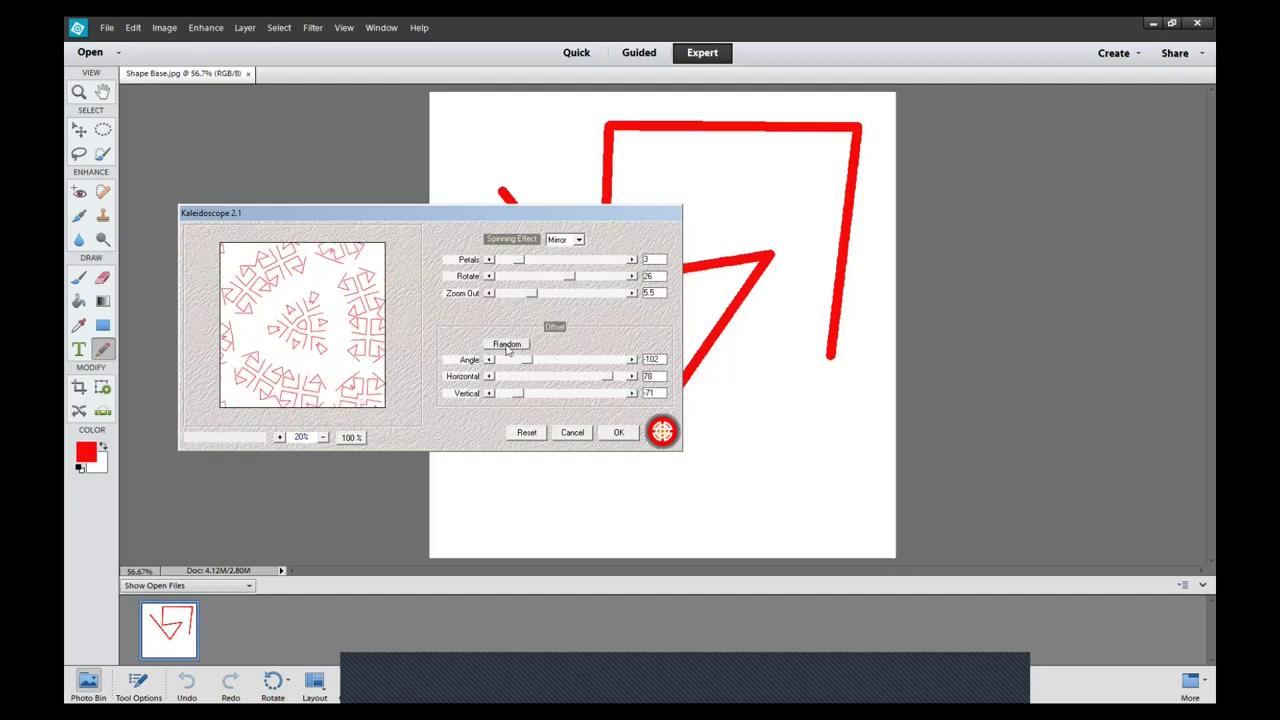
pyautogui.click(506, 344)
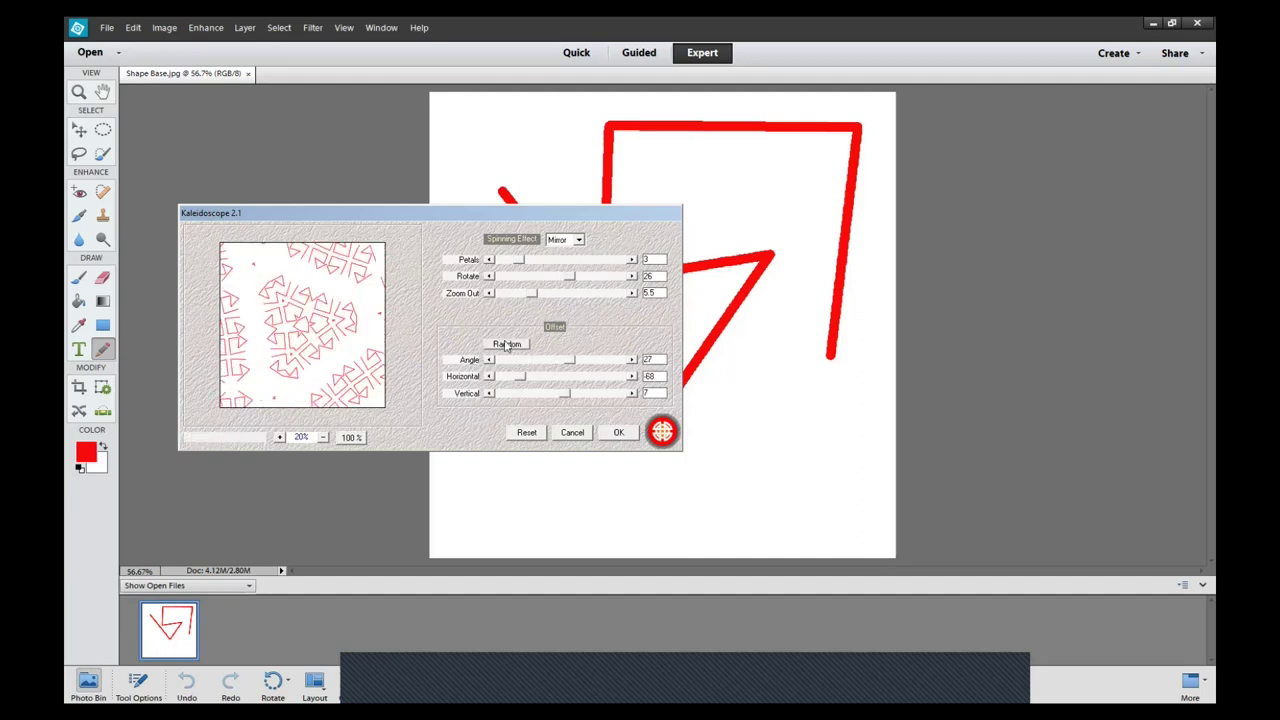
pyautogui.moveTo(567, 363); pyautogui.dragTo(583, 363)
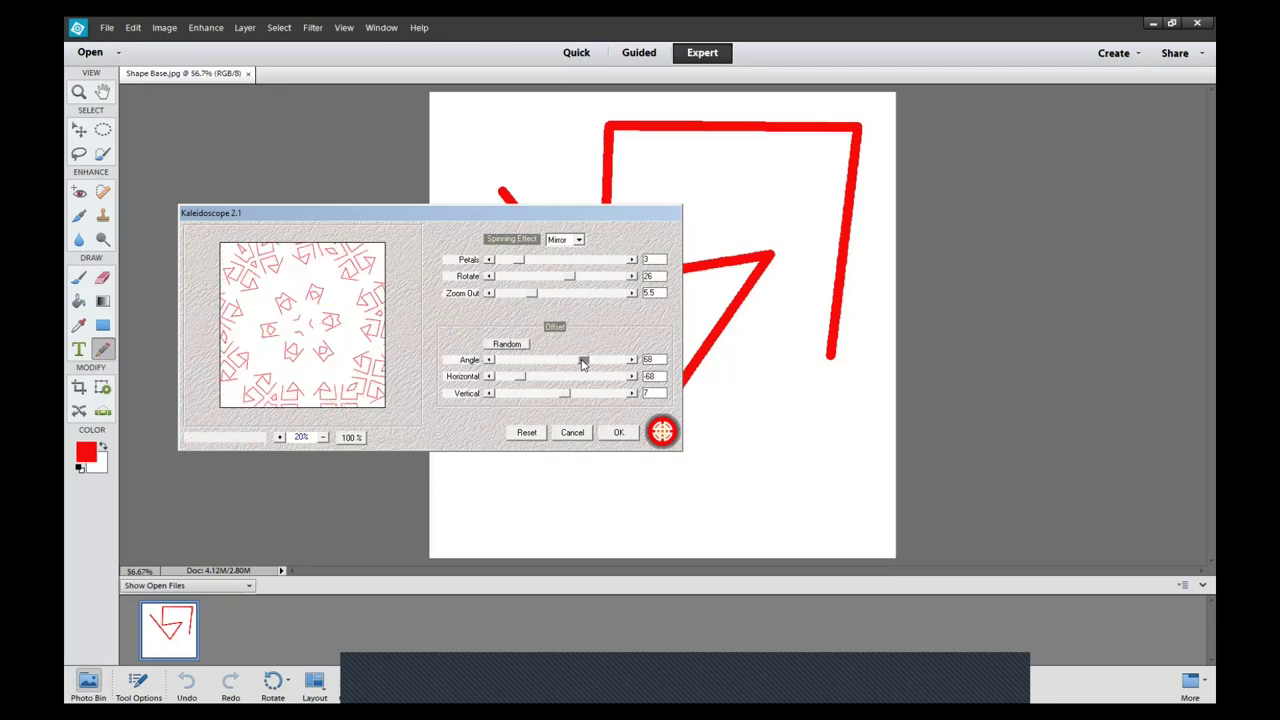
pyautogui.click(563, 365)
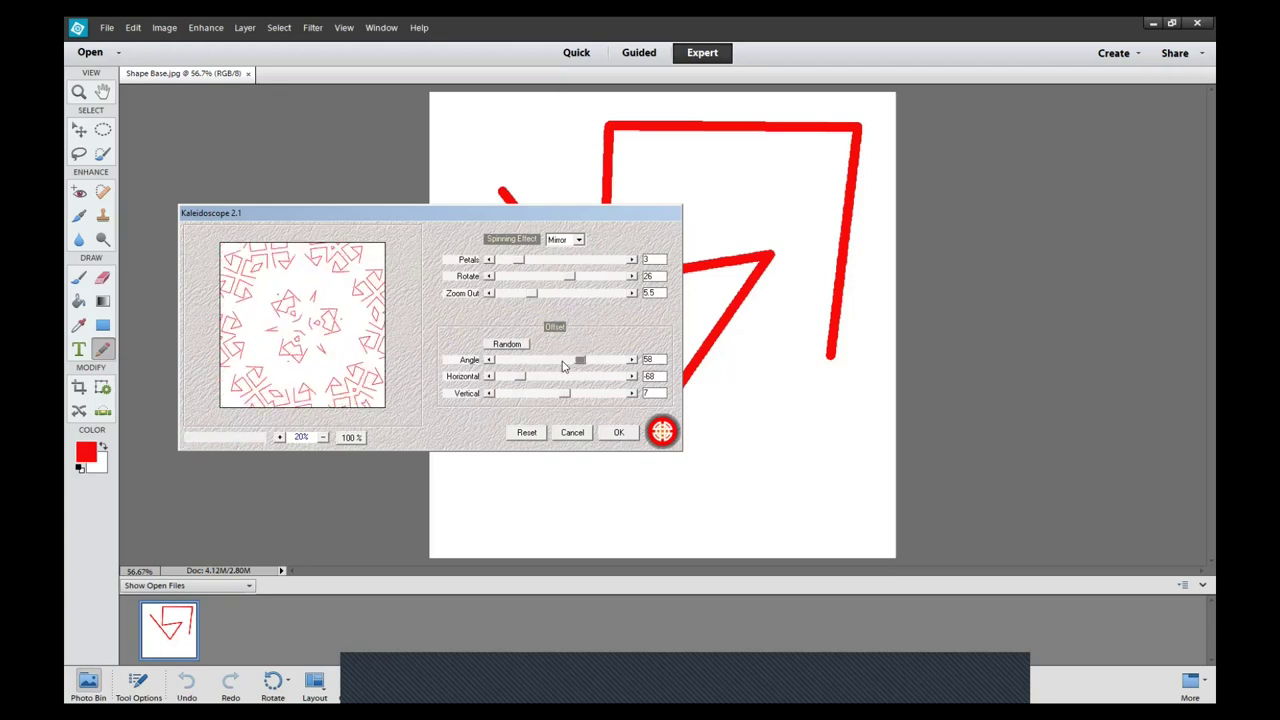
pyautogui.click(548, 368)
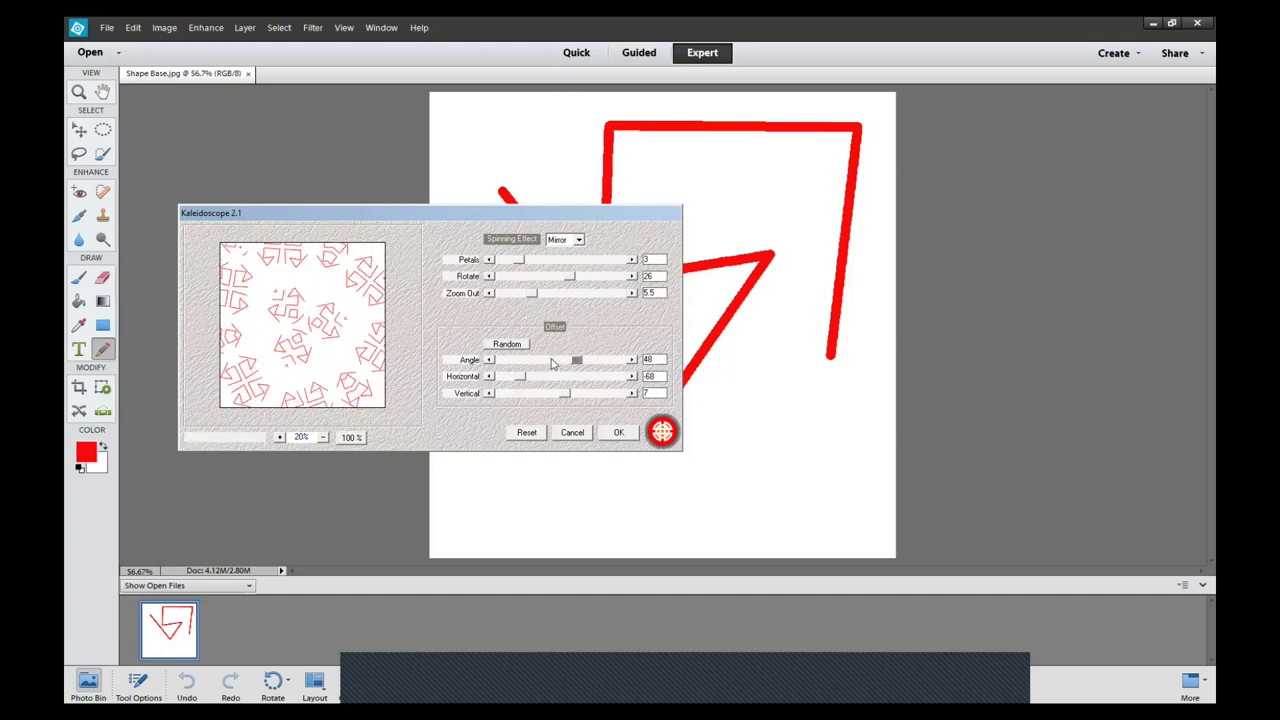
pyautogui.moveTo(517, 381); pyautogui.dragTo(544, 393)
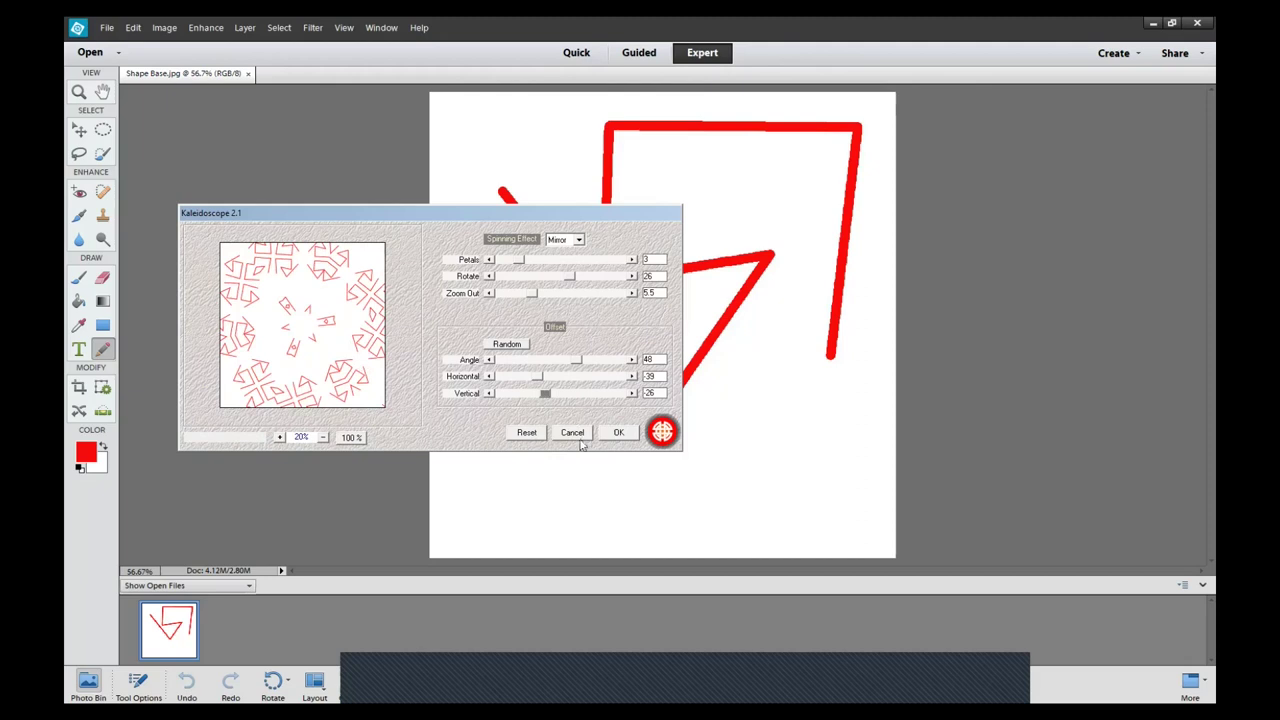
pyautogui.click(614, 435)
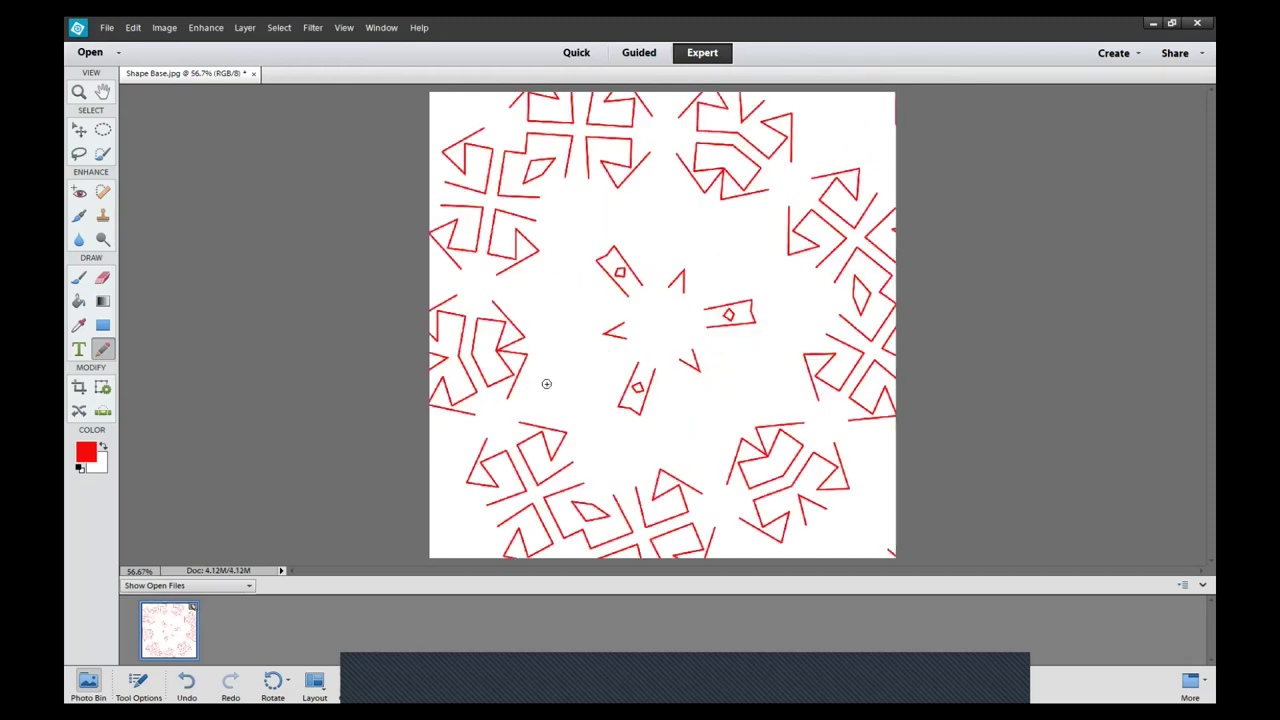
# Save the pattern under the new name Shape Base3.jpg in the Doodling folder with Medium JPEG quality
pyautogui.click(107, 28)
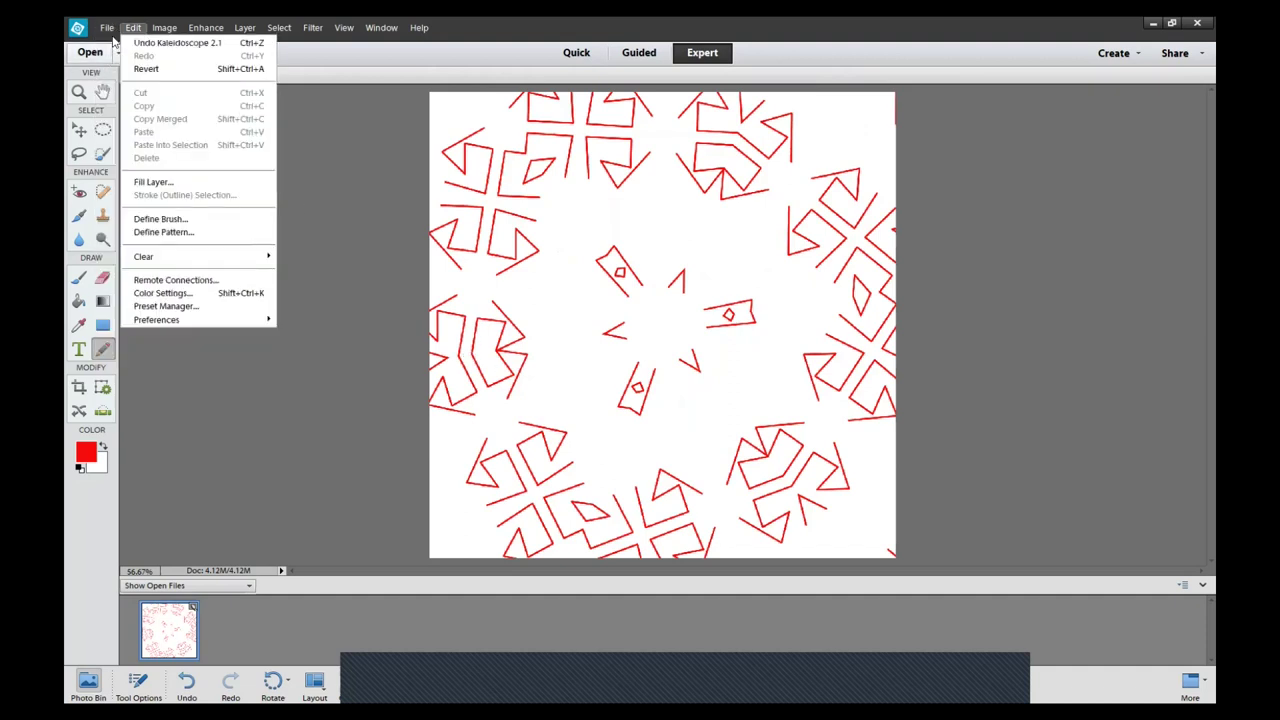
pyautogui.moveTo(107, 28)
pyautogui.click(125, 158)
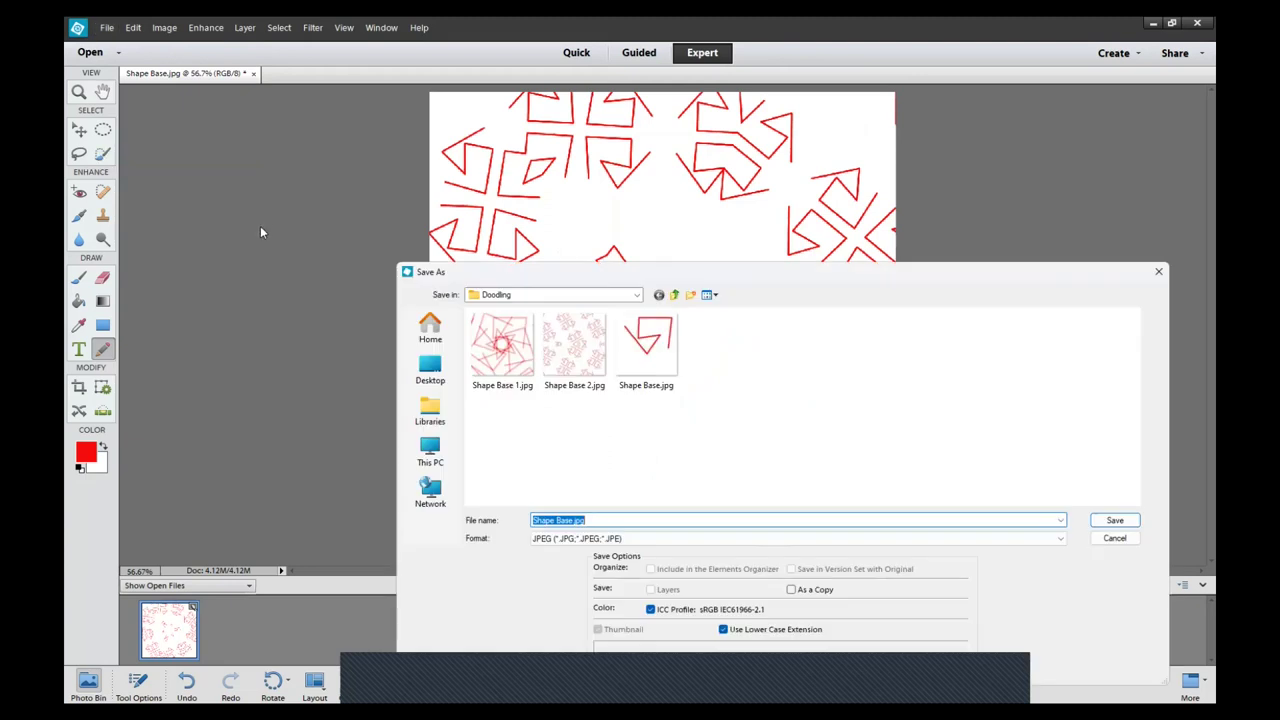
pyautogui.click(575, 520)
pyautogui.write('3')
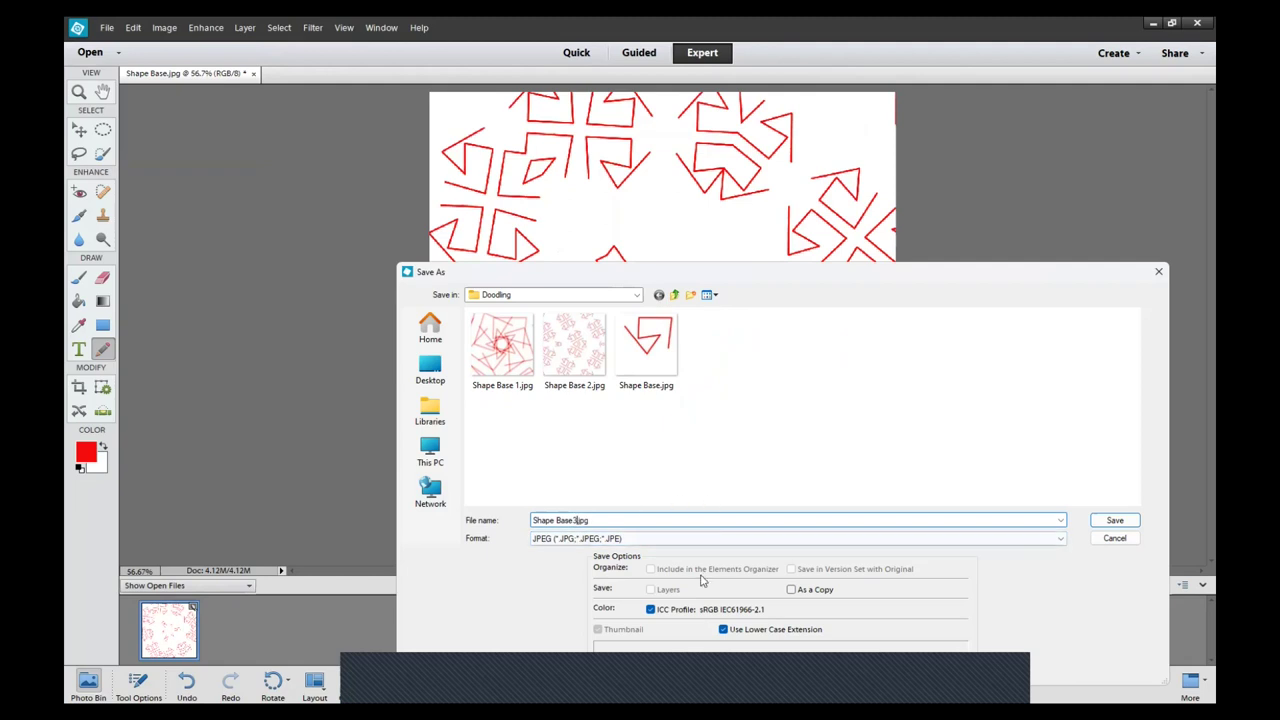
pyautogui.click(1115, 521)
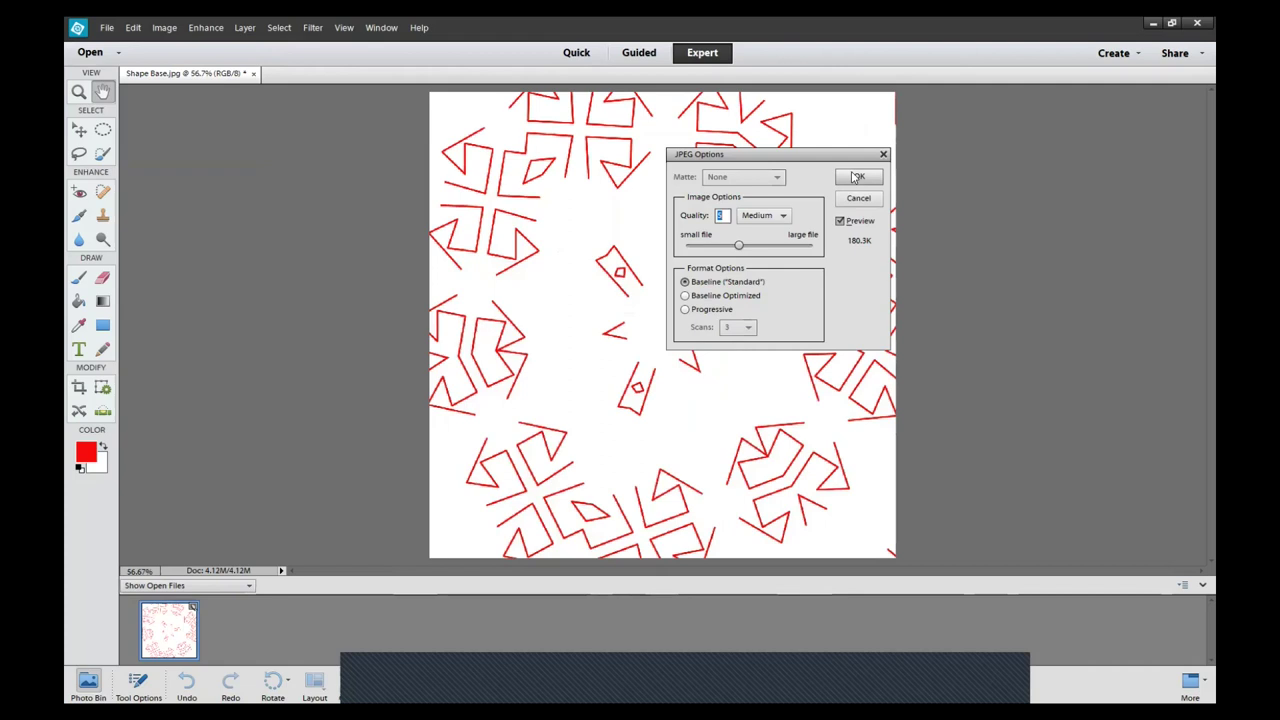
pyautogui.click(858, 176)
# Open the recently edited file ArabTitle.jpg alongside the saved pattern
pyautogui.click(108, 30)
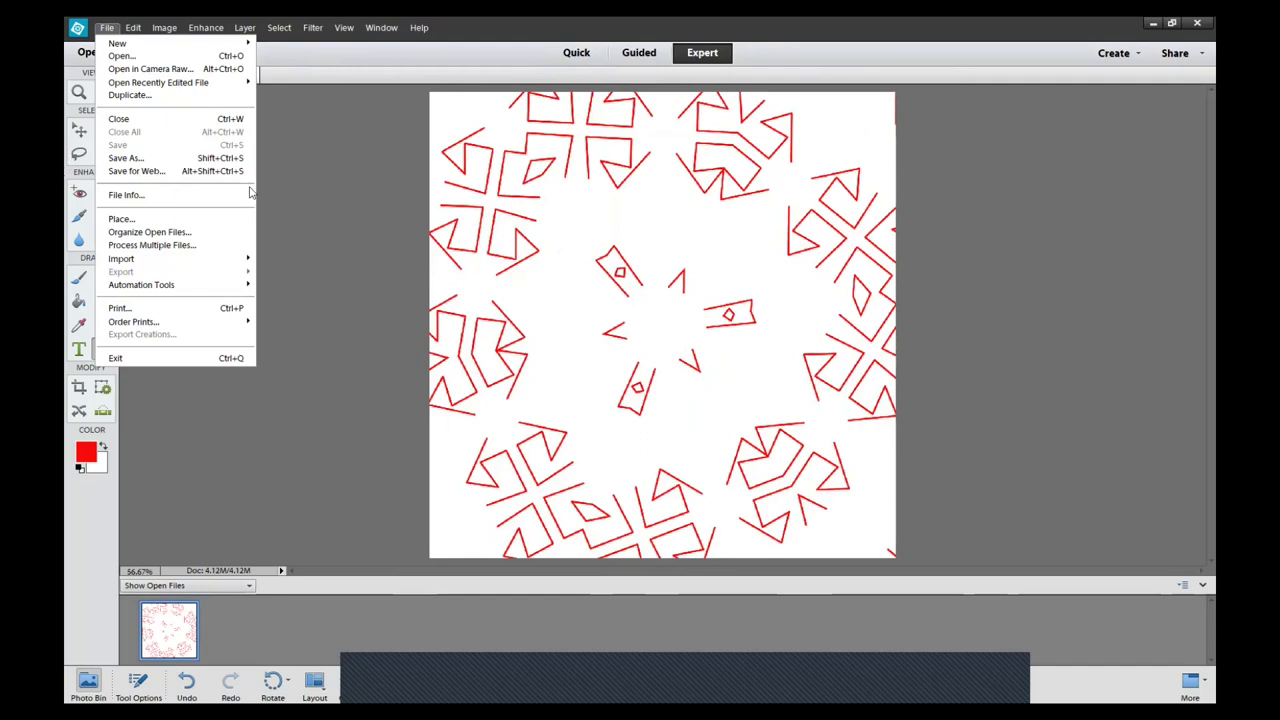
pyautogui.moveTo(228, 84)
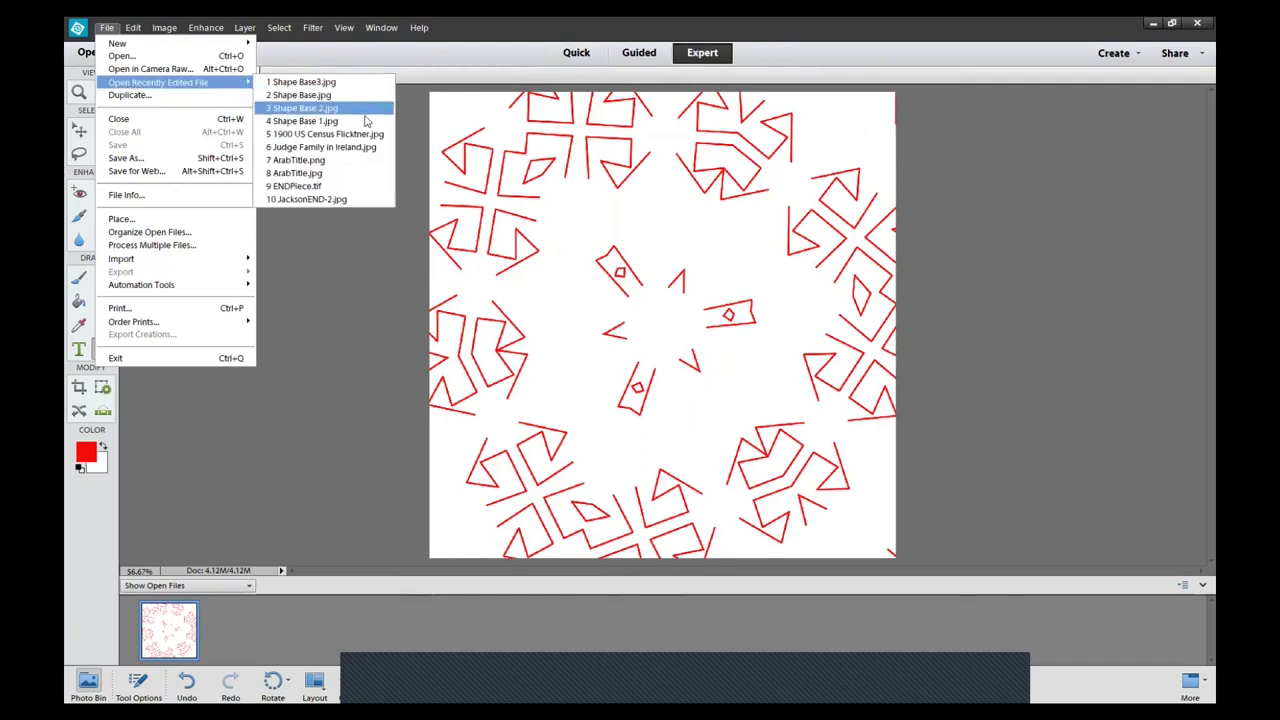
pyautogui.click(292, 175)
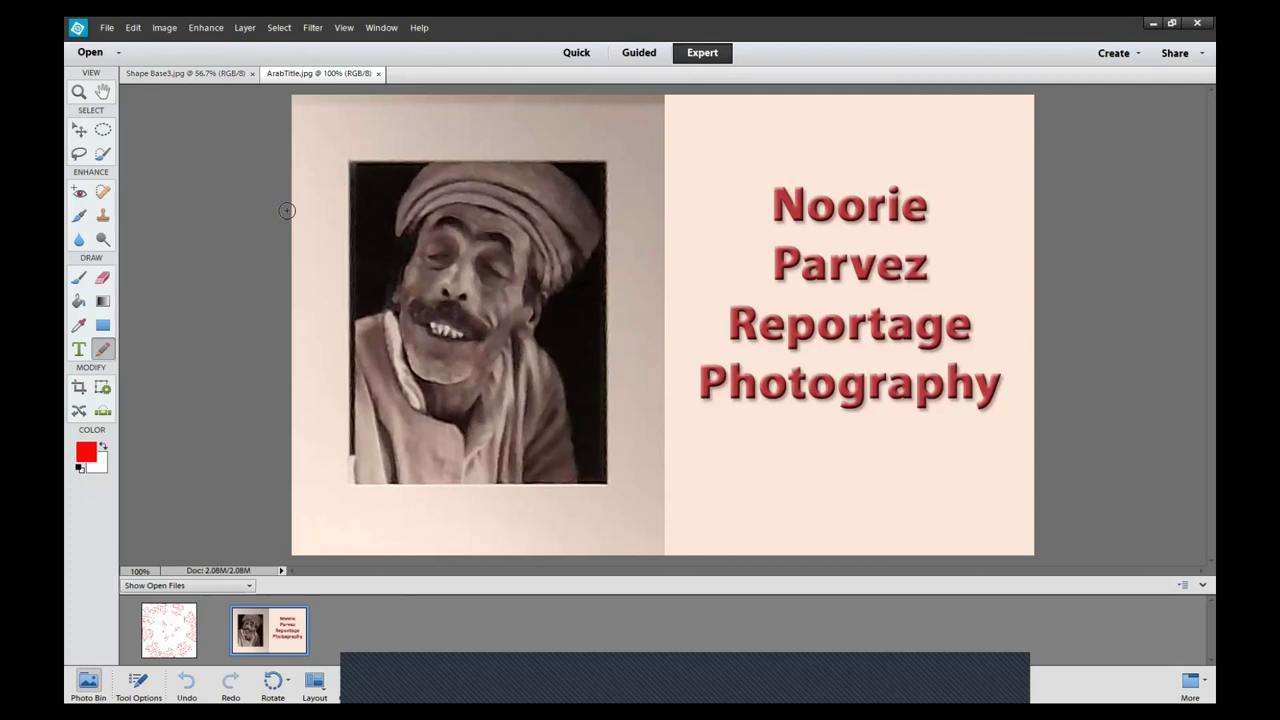
# Browse the Flexify and Cats folders inside DI PLUS for another image to open
pyautogui.click(108, 30)
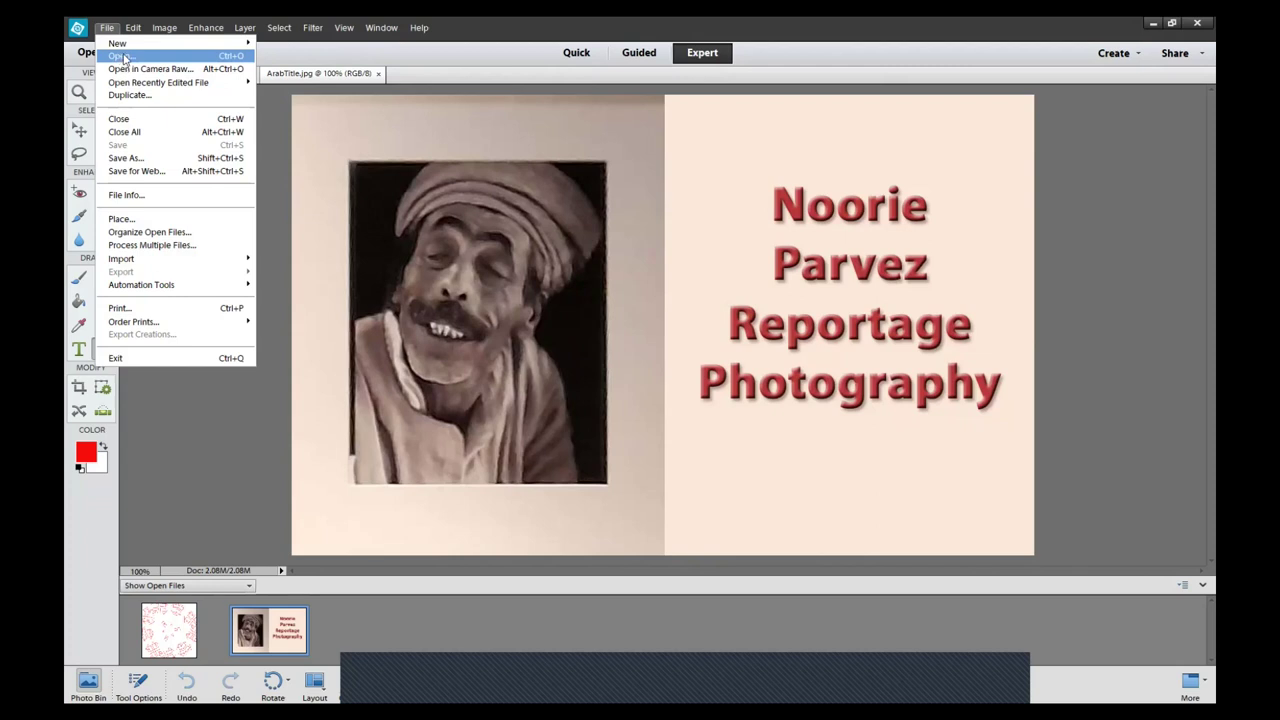
pyautogui.press('Return')
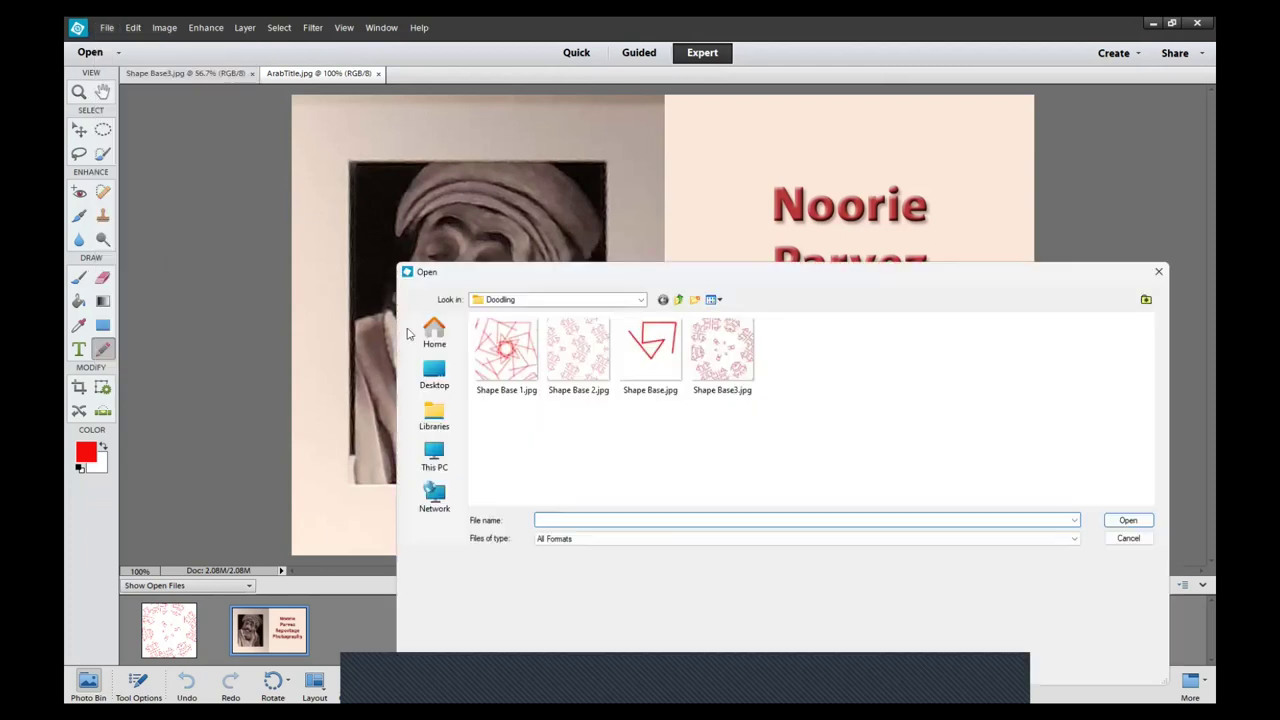
pyautogui.click(679, 301)
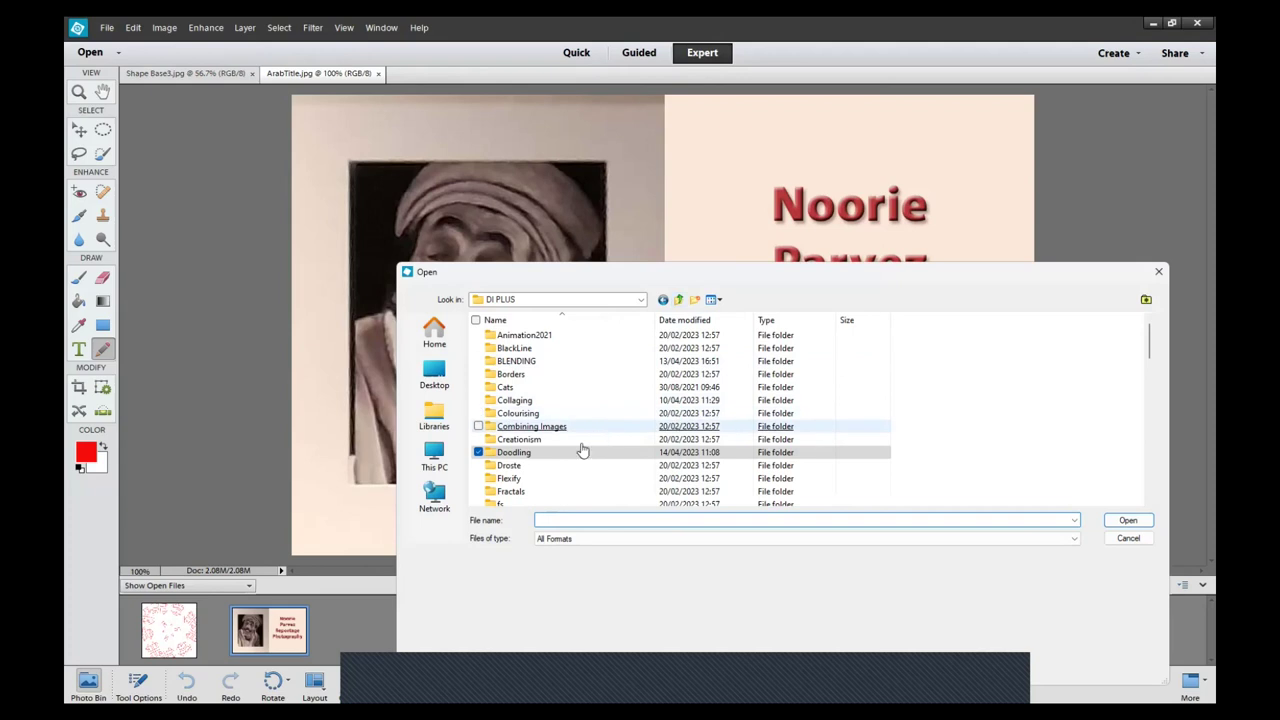
pyautogui.doubleClick(490, 481)
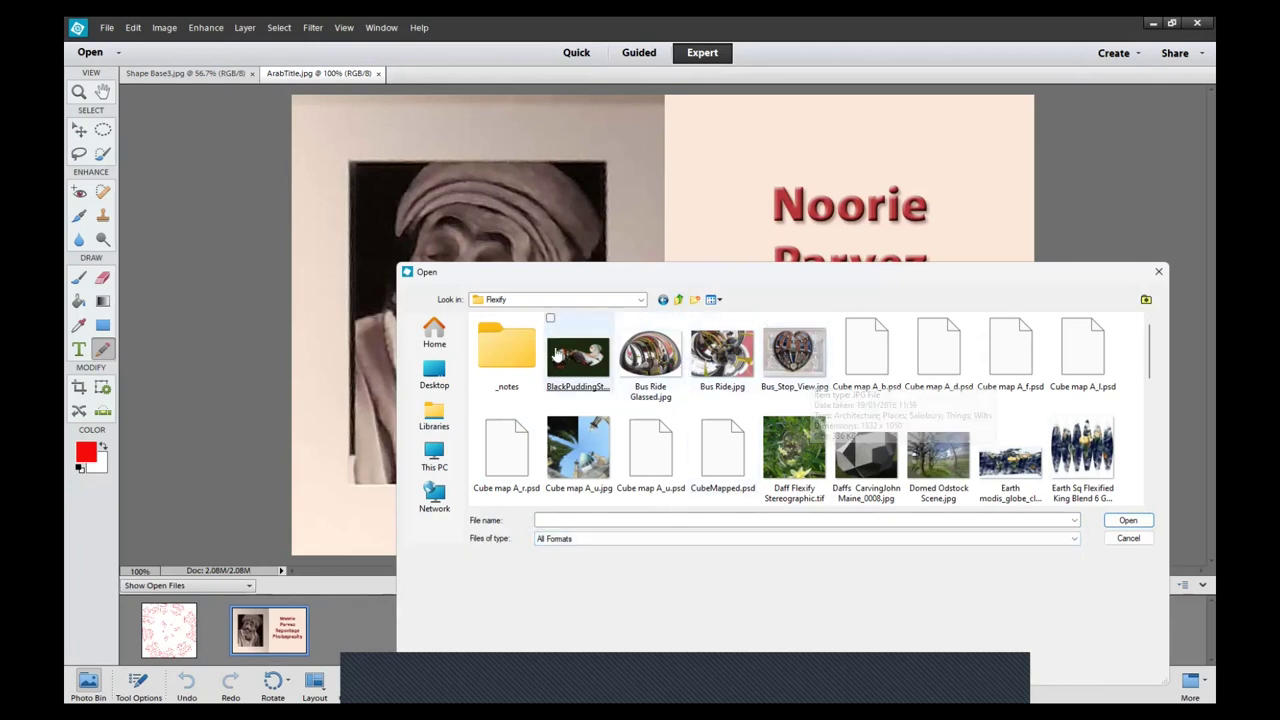
pyautogui.click(641, 299)
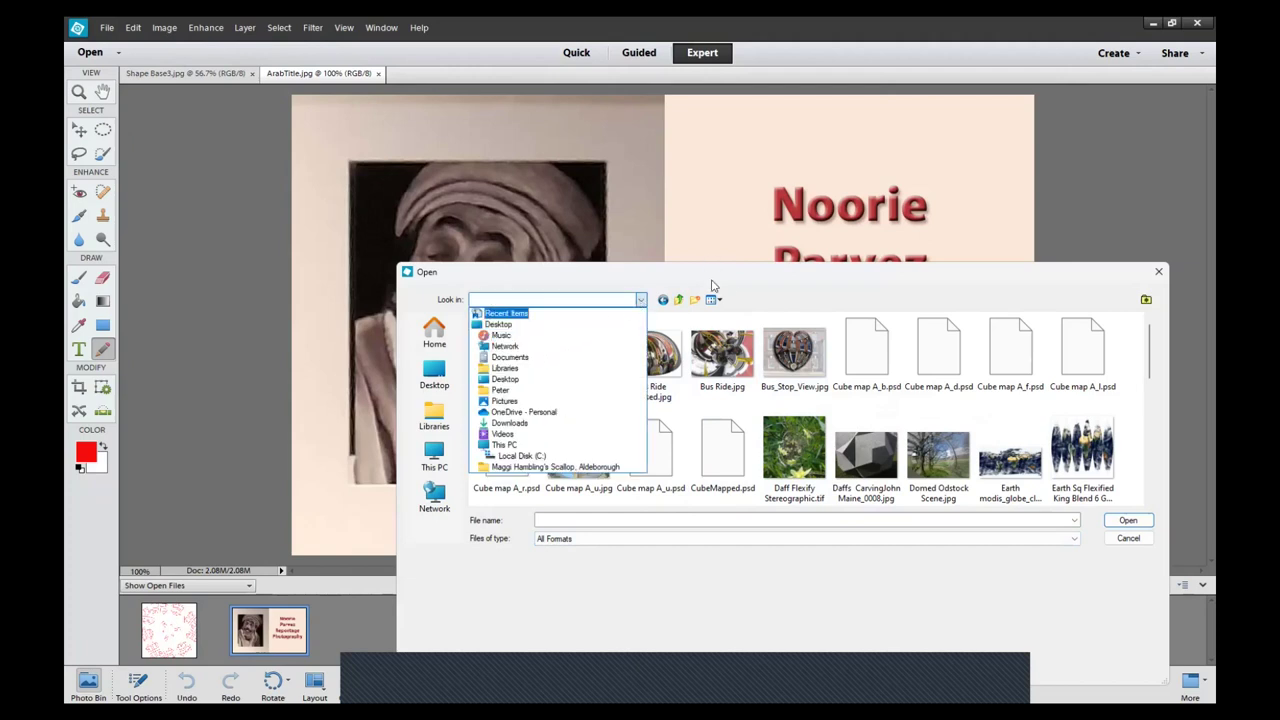
pyautogui.click(687, 312)
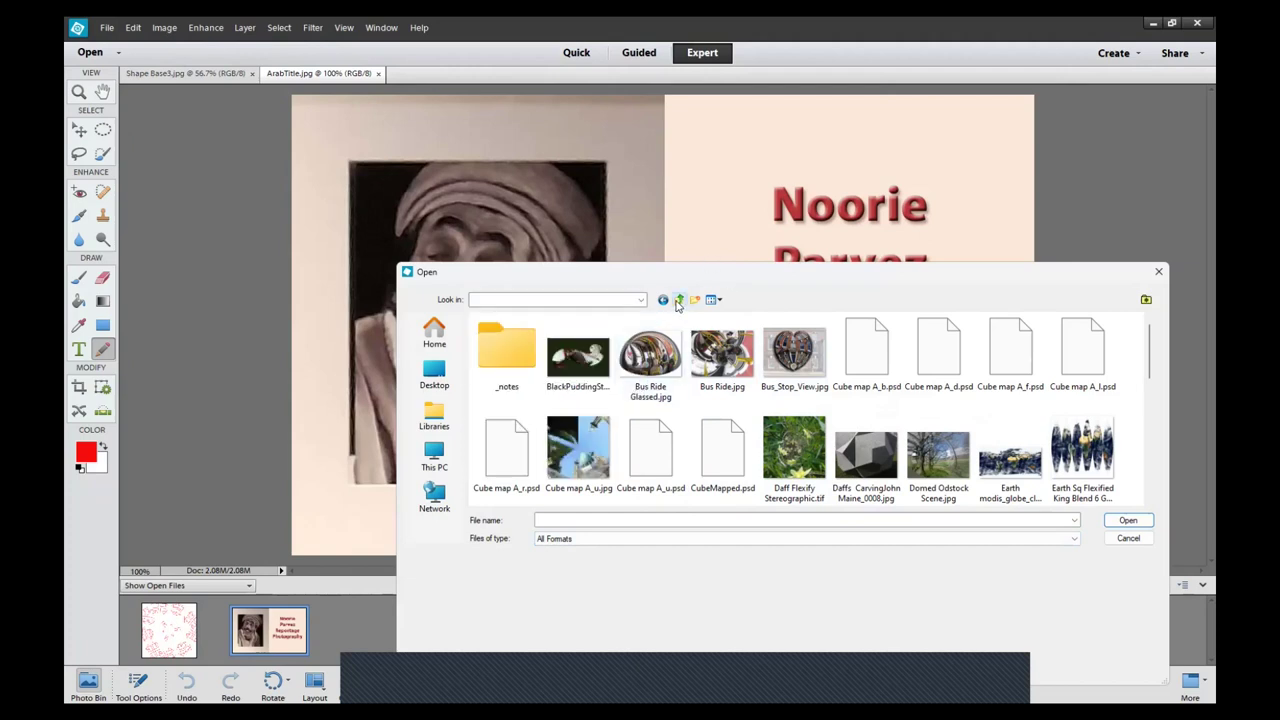
pyautogui.click(678, 300)
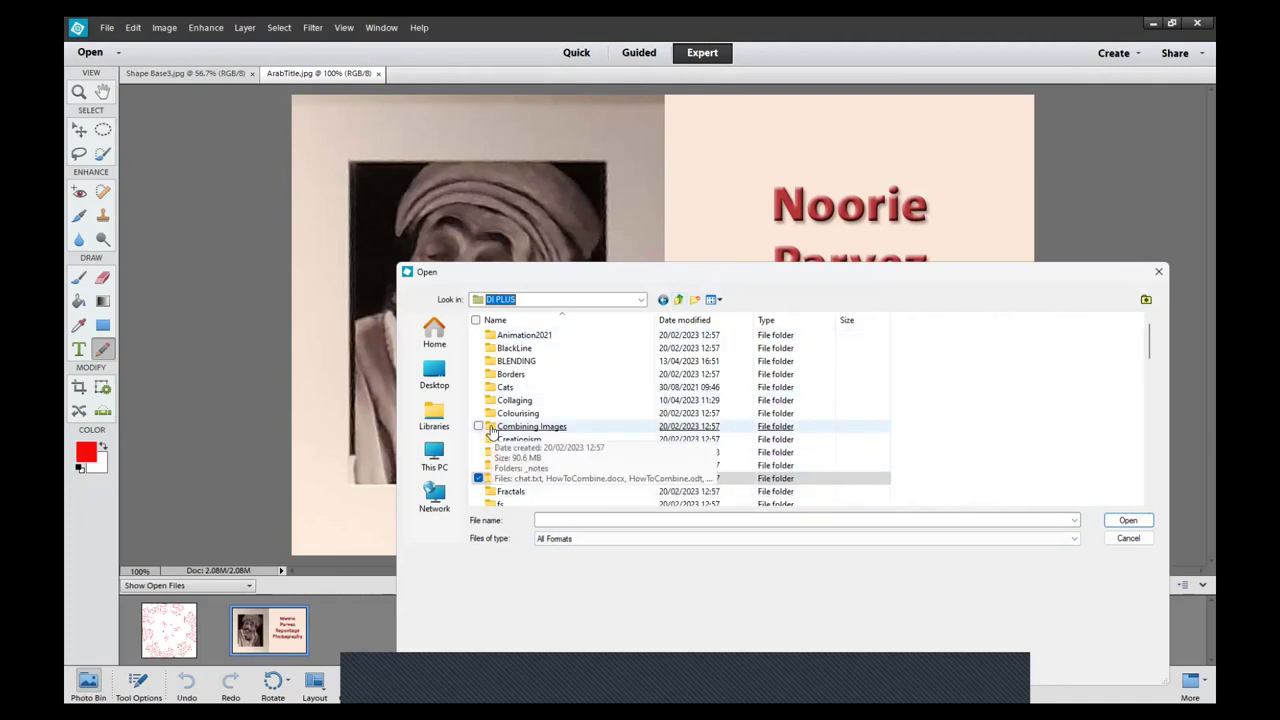
pyautogui.click(489, 388)
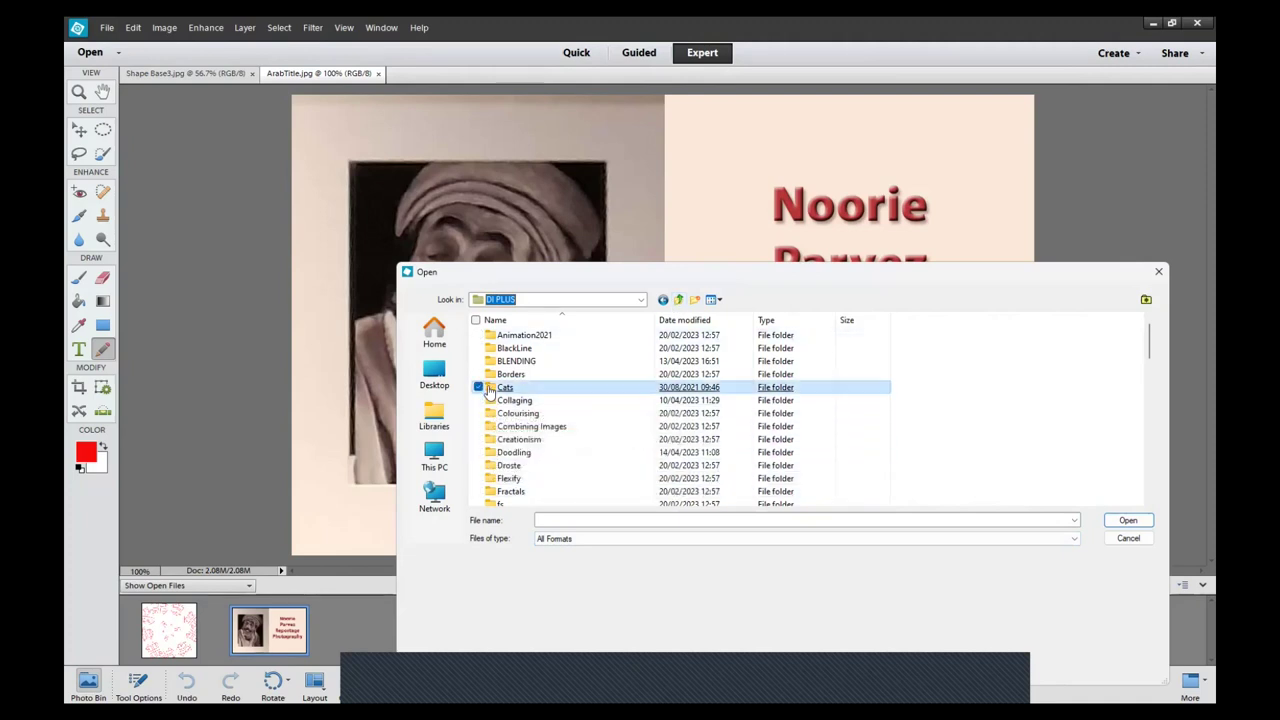
pyautogui.doubleClick(489, 389)
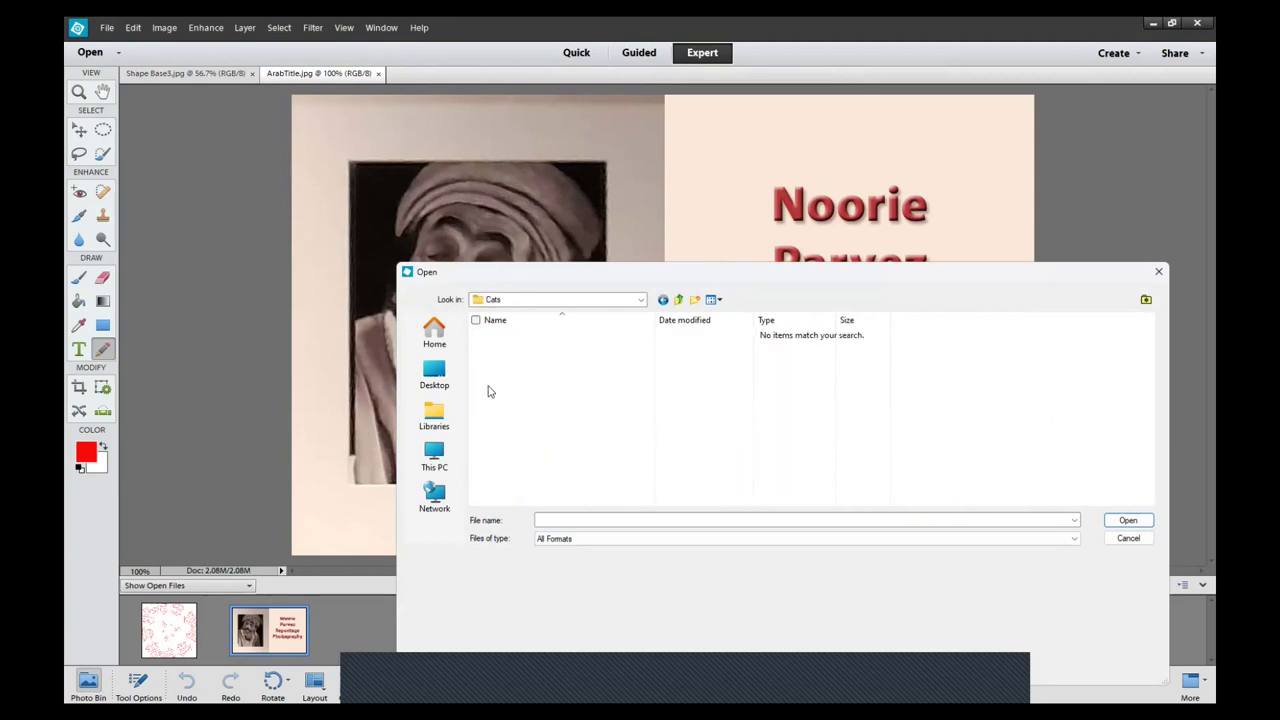
pyautogui.click(677, 300)
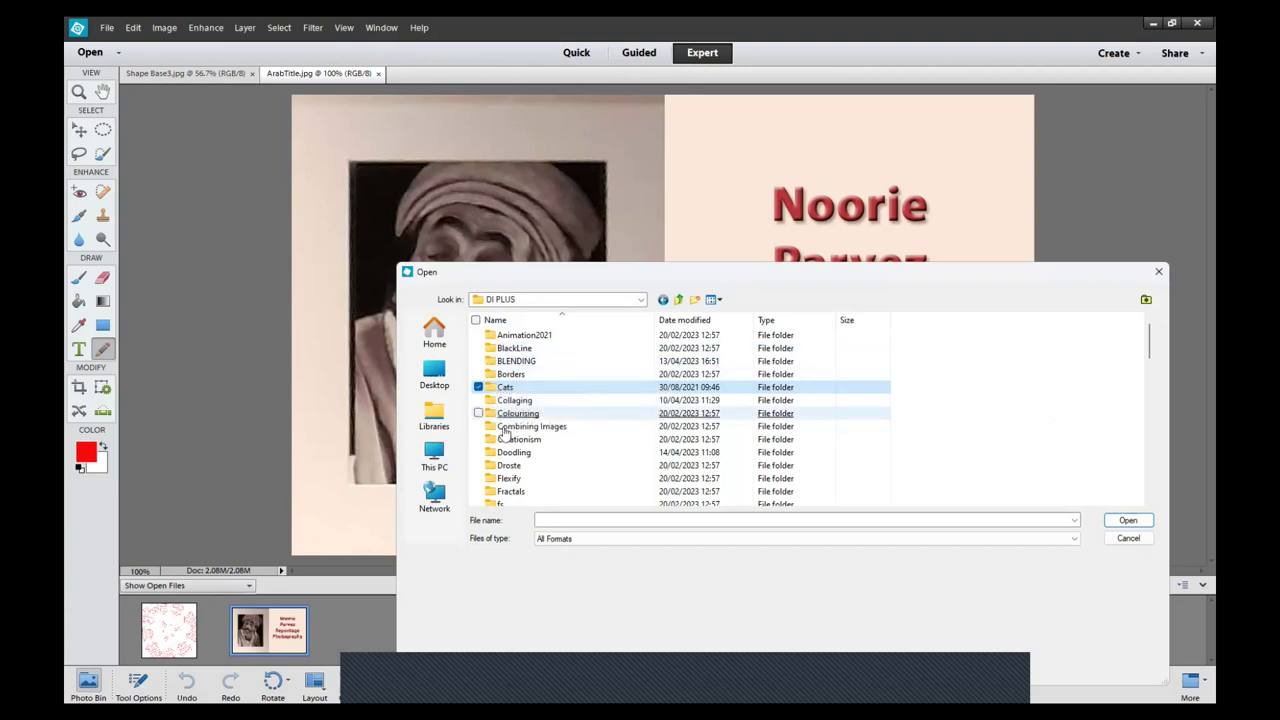
# Open the photo Ham Hill 10_3.jpg from the Geology folder inside DI PLUS
pyautogui.scroll(-3, 500, 443)
pyautogui.scroll(-2, 500, 440)
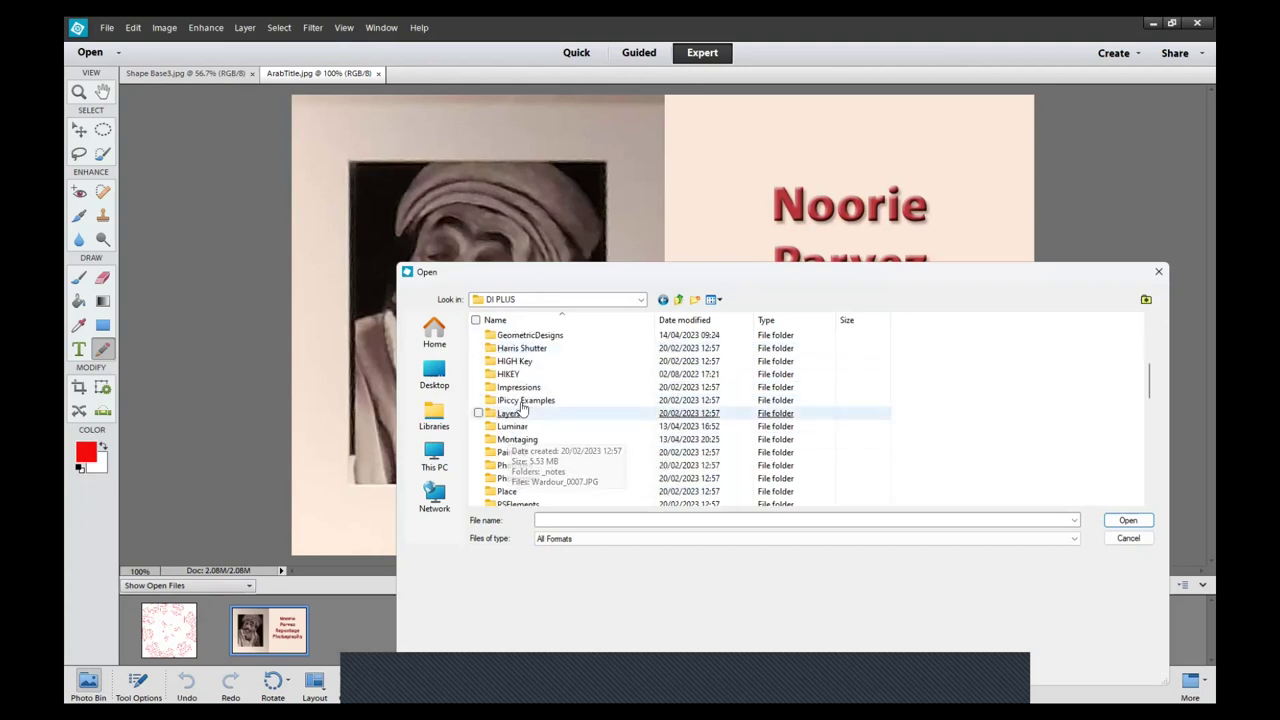
pyautogui.scroll(1, 510, 400)
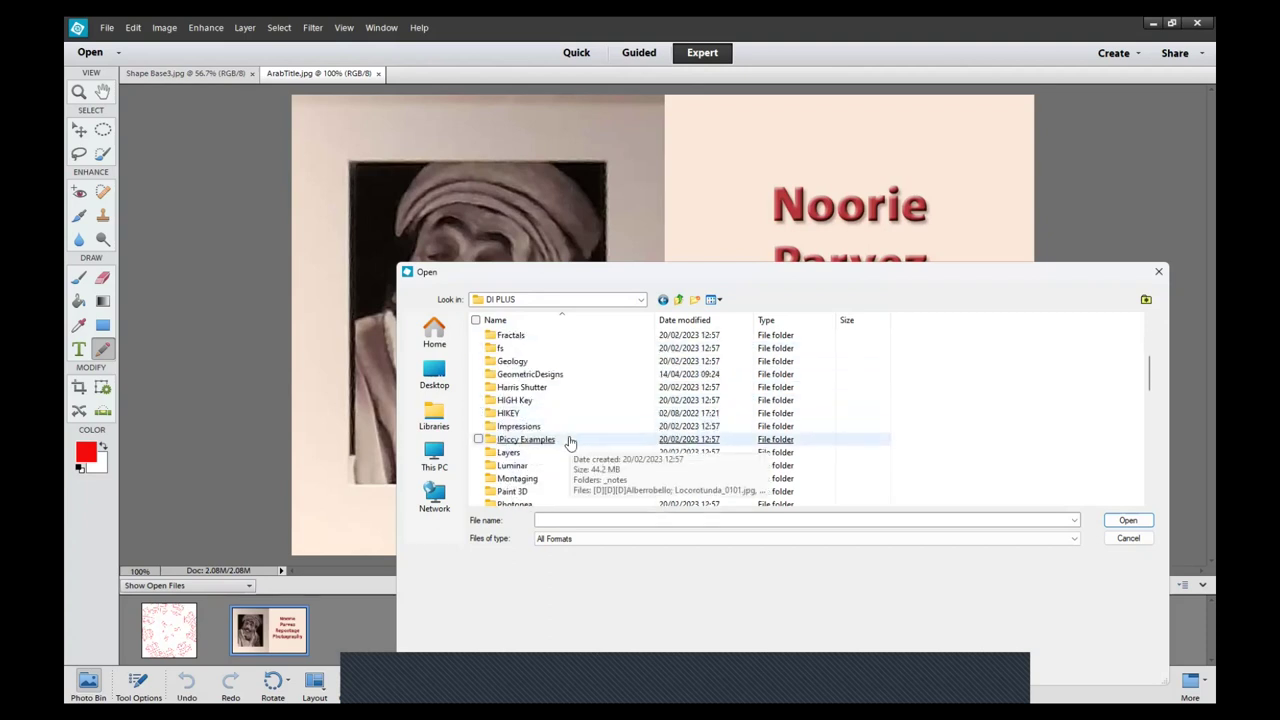
pyautogui.doubleClick(512, 361)
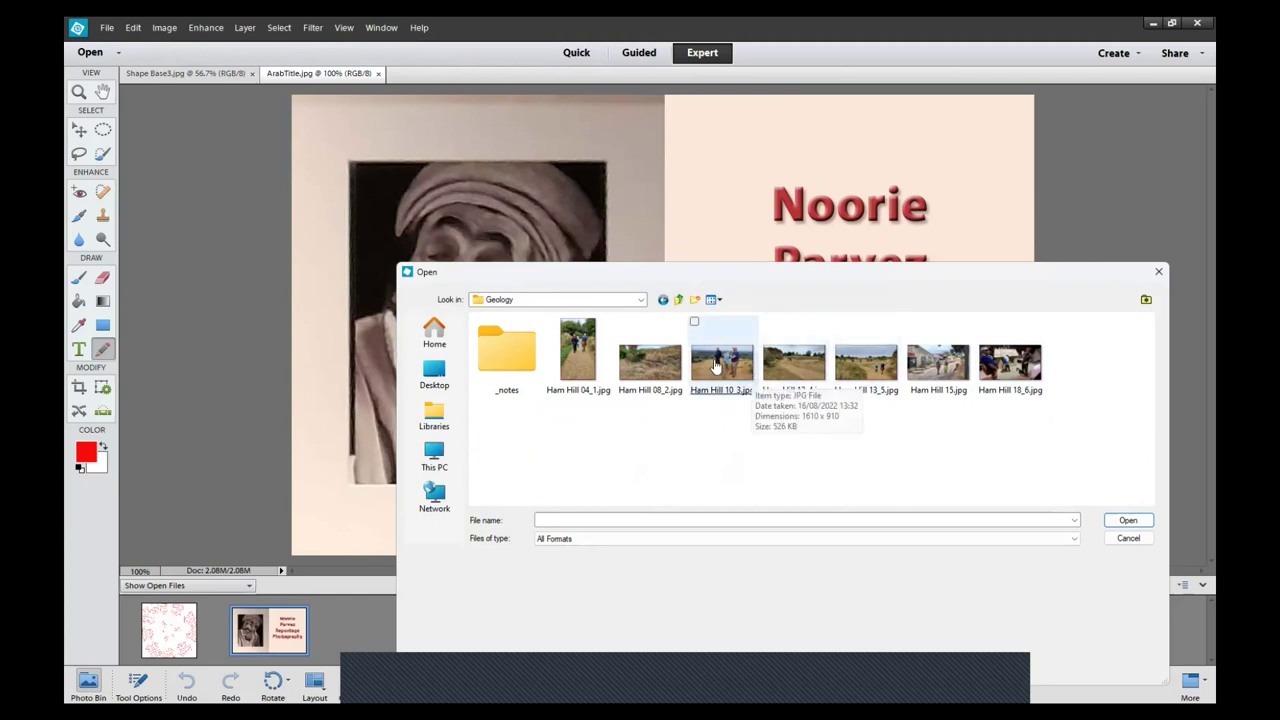
pyautogui.click(738, 376)
pyautogui.click(1127, 520)
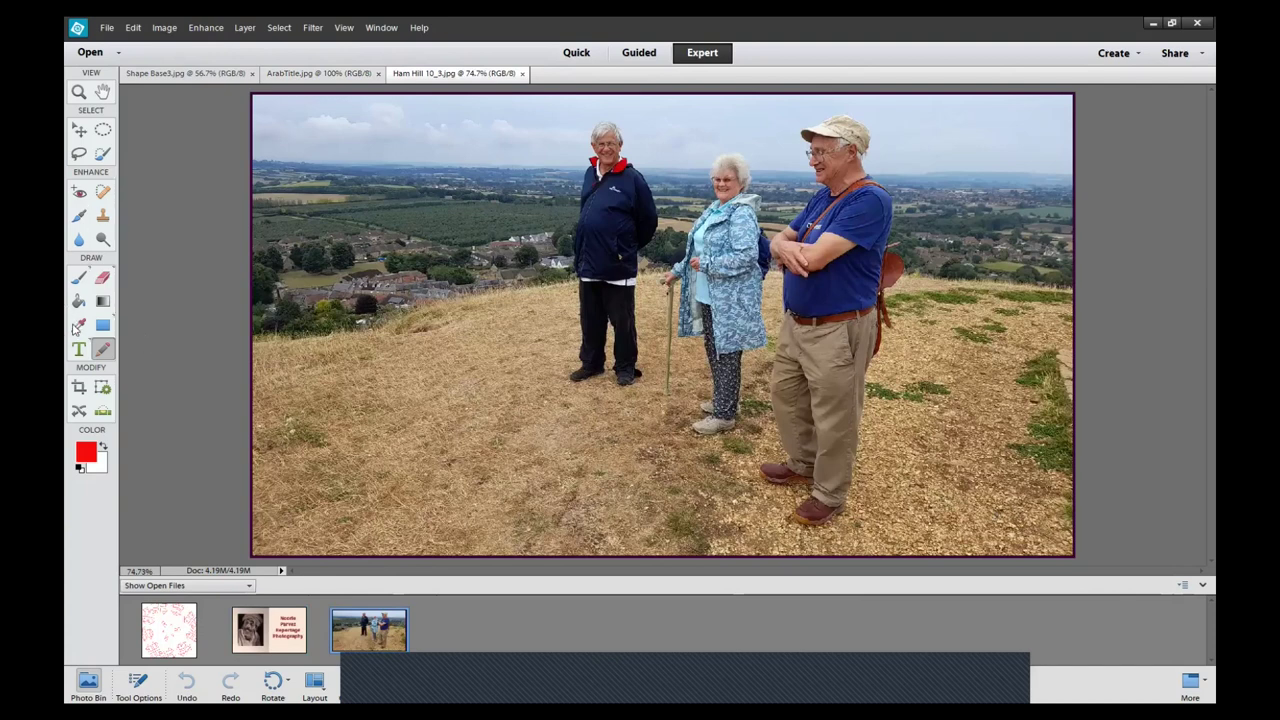
# Crop the hilltop photo to a nearly full-height area around the three standing people
pyautogui.click(79, 389)
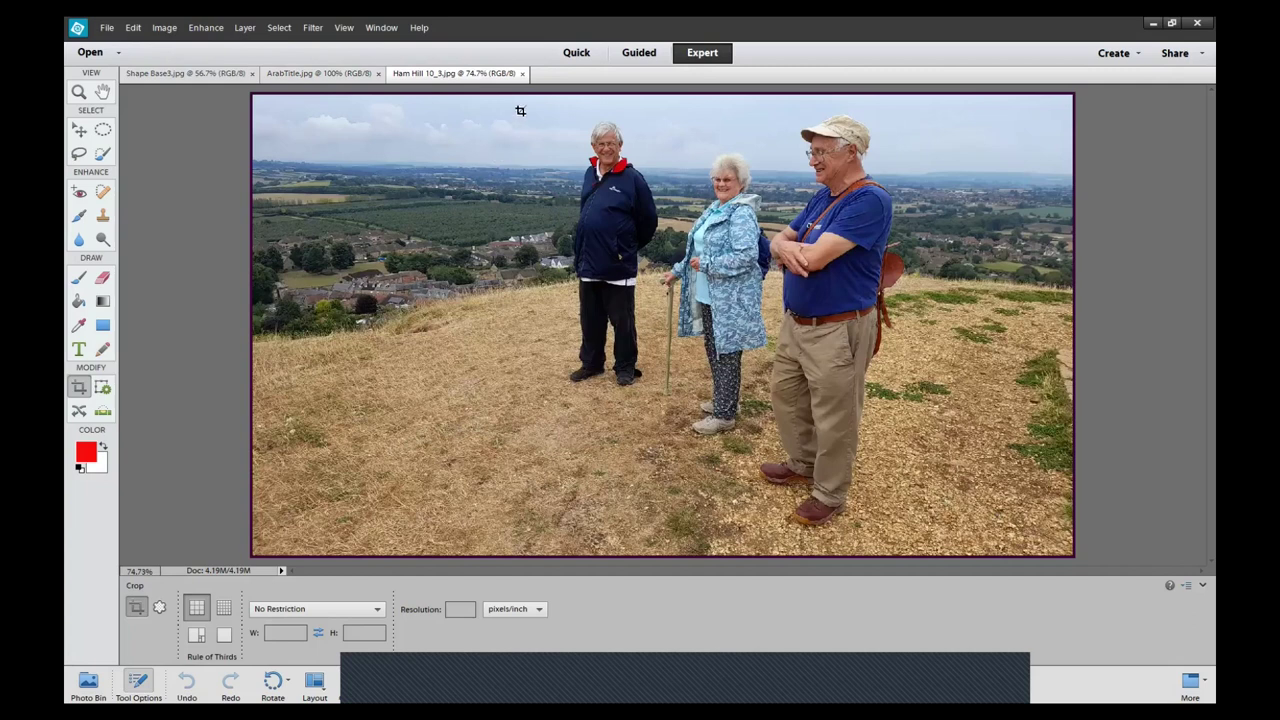
pyautogui.moveTo(531, 94); pyautogui.dragTo(946, 551)
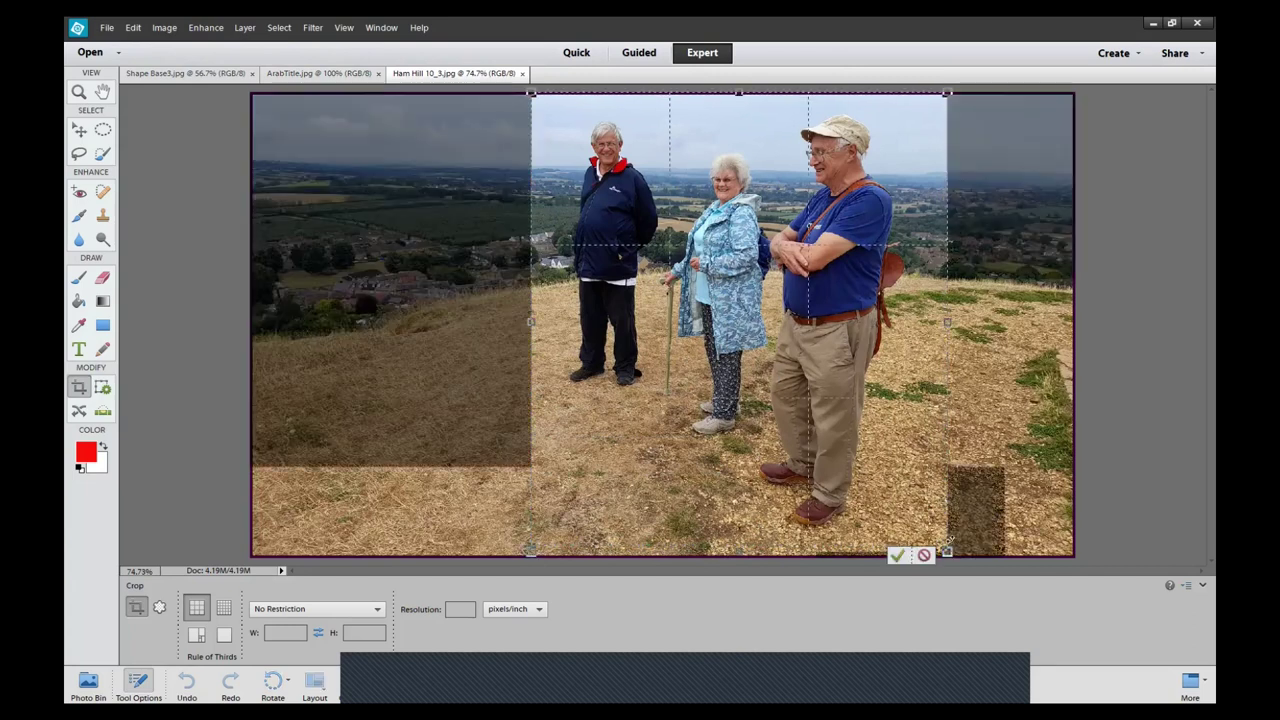
pyautogui.moveTo(880, 520); pyautogui.dragTo(859, 520)
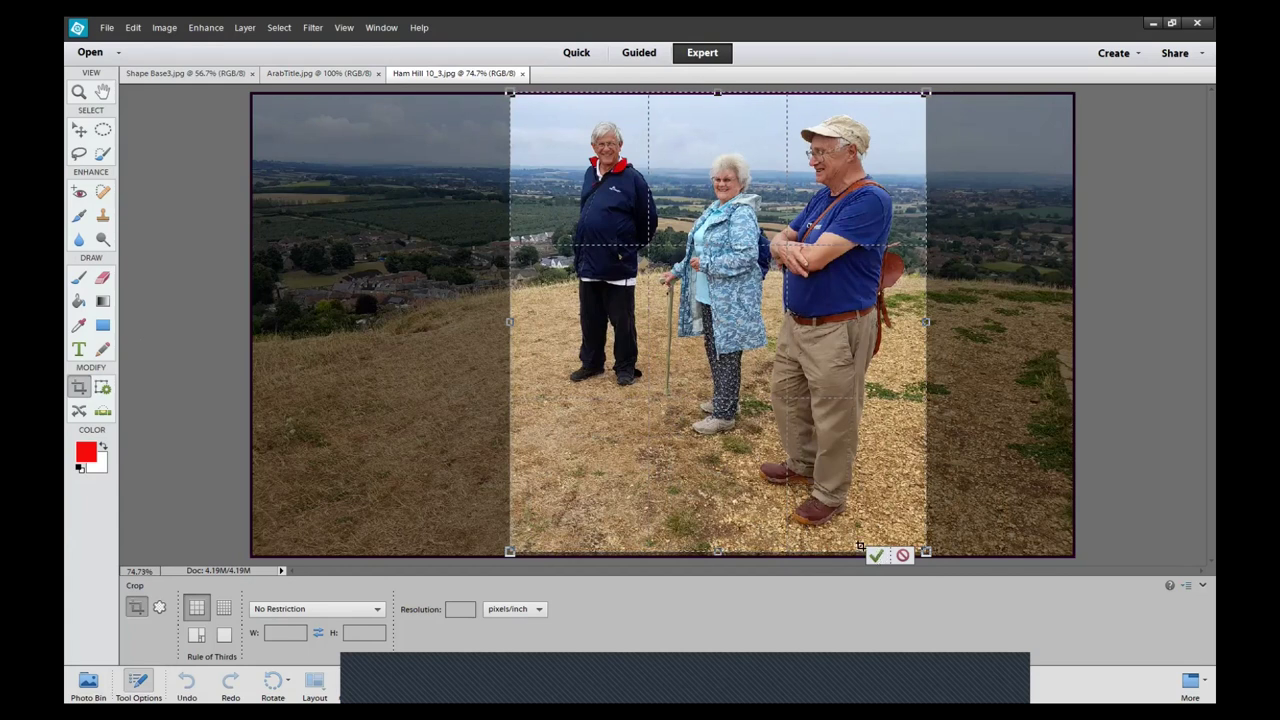
pyautogui.click(875, 555)
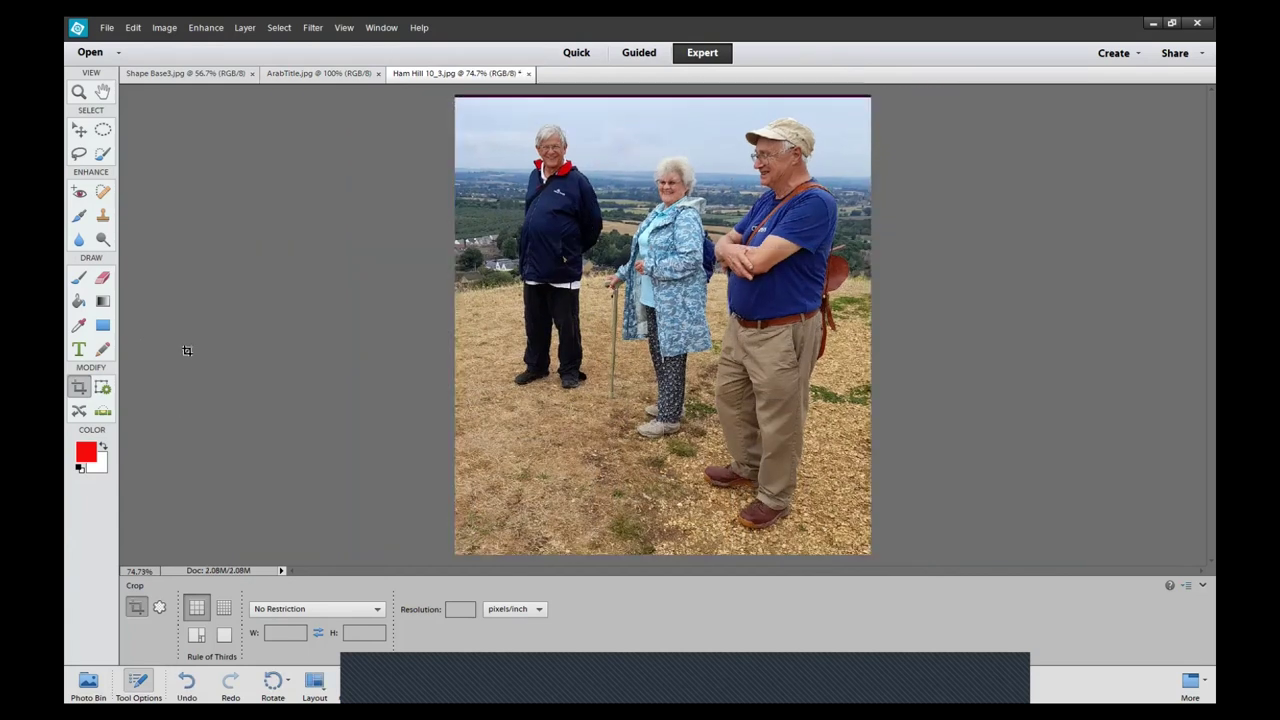
# Start the Kaleidoscope 2.1 filter on the cropped photo and set Petals to 5 with the Mirror spinning effect
pyautogui.click(313, 27)
pyautogui.moveTo(396, 288)
pyautogui.click(478, 285)
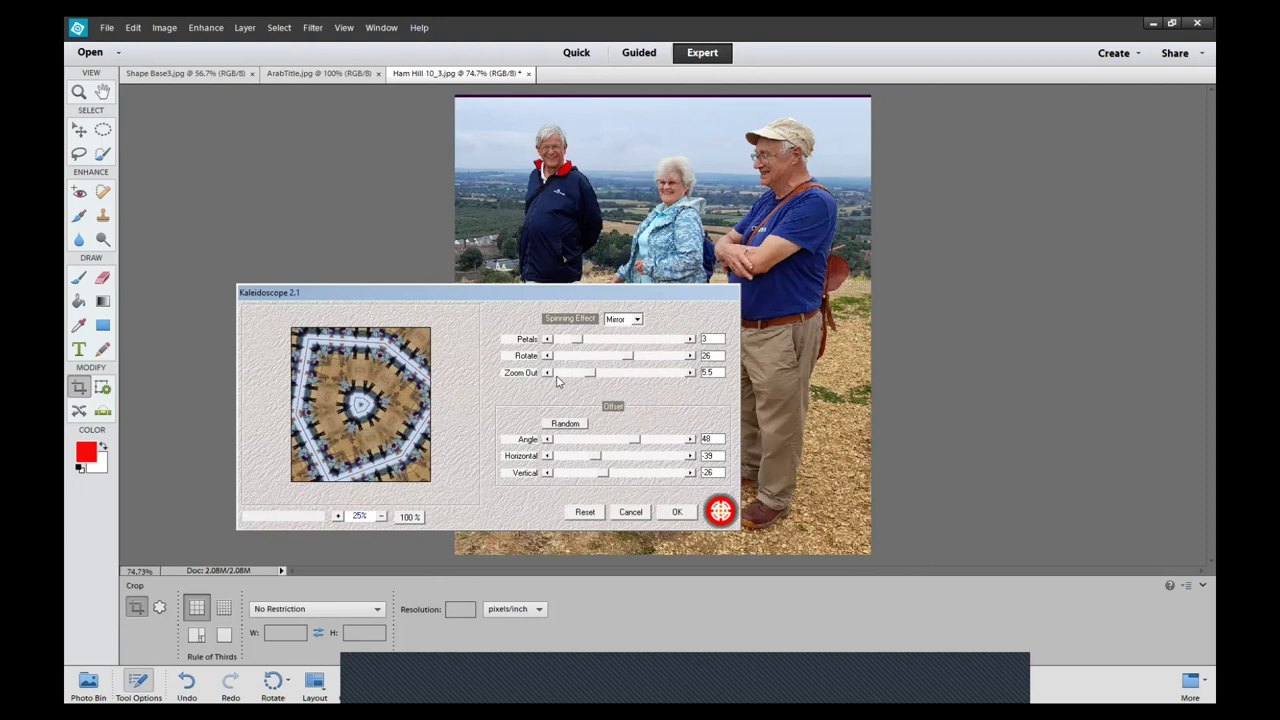
pyautogui.click(617, 322)
pyautogui.click(614, 331)
pyautogui.moveTo(576, 340); pyautogui.dragTo(557, 341)
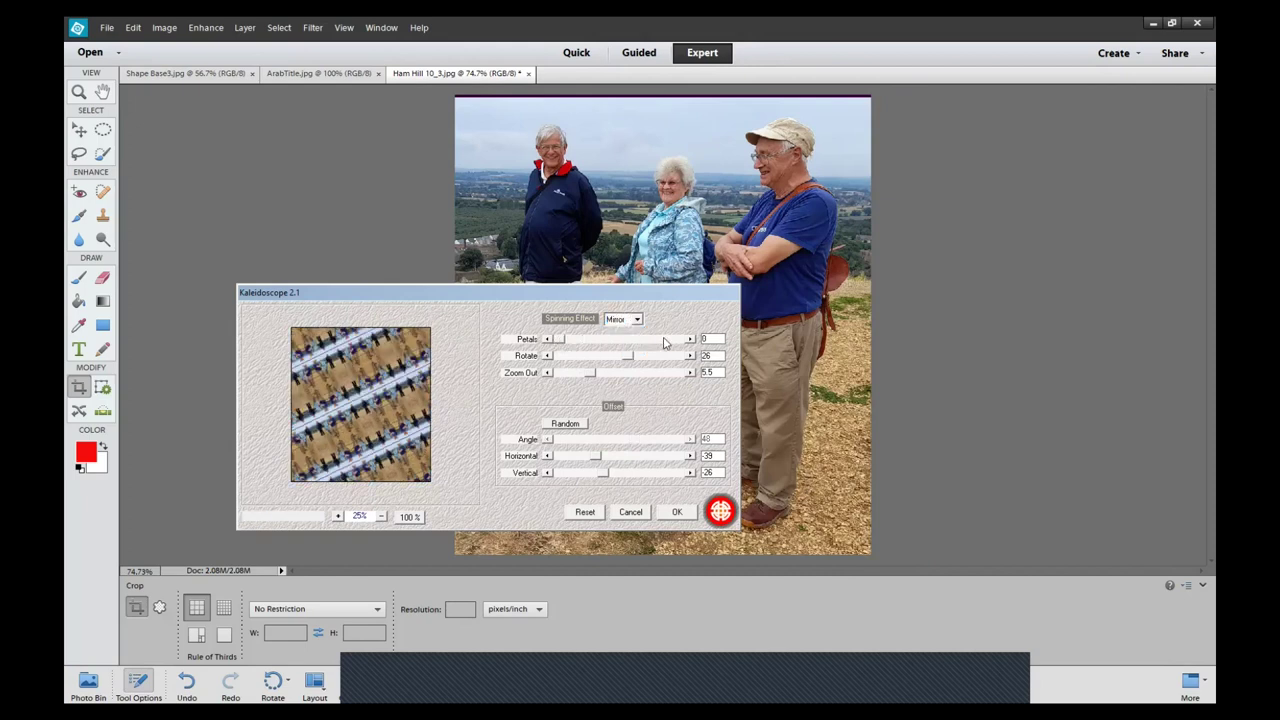
pyautogui.click(689, 340)
pyautogui.click(689, 340)
pyautogui.click(689, 340)
pyautogui.click(689, 340)
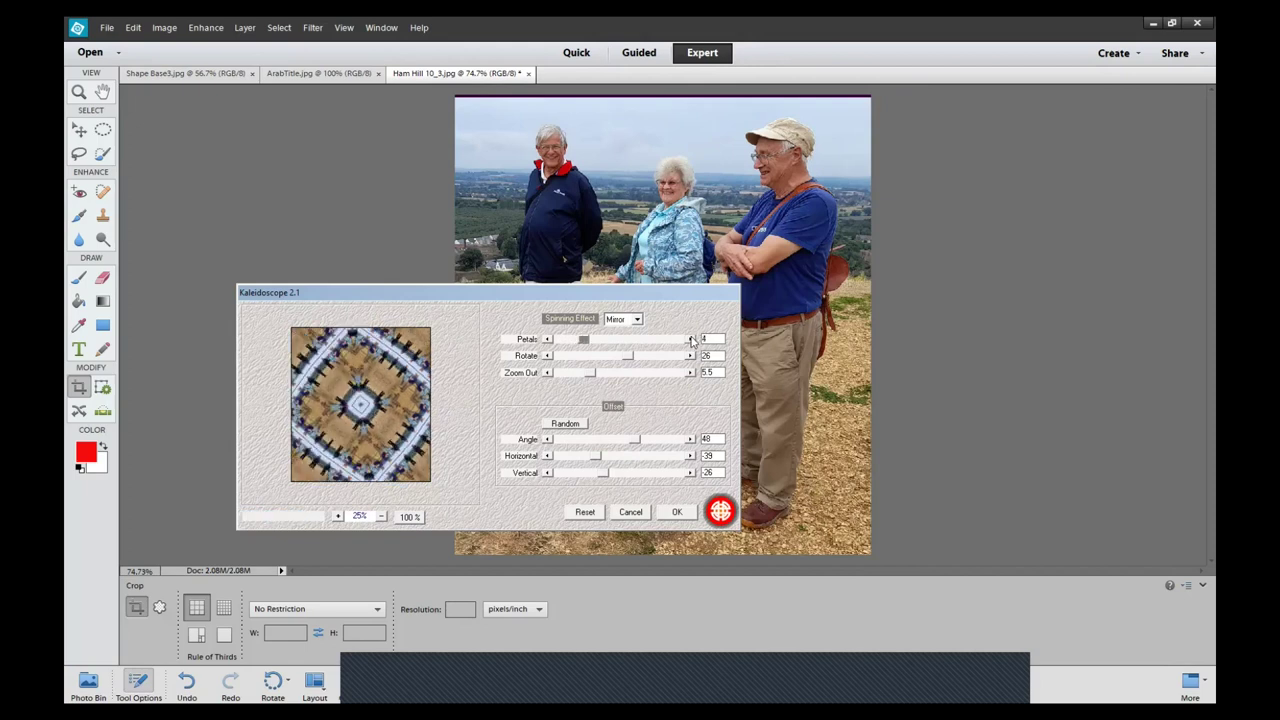
pyautogui.click(689, 340)
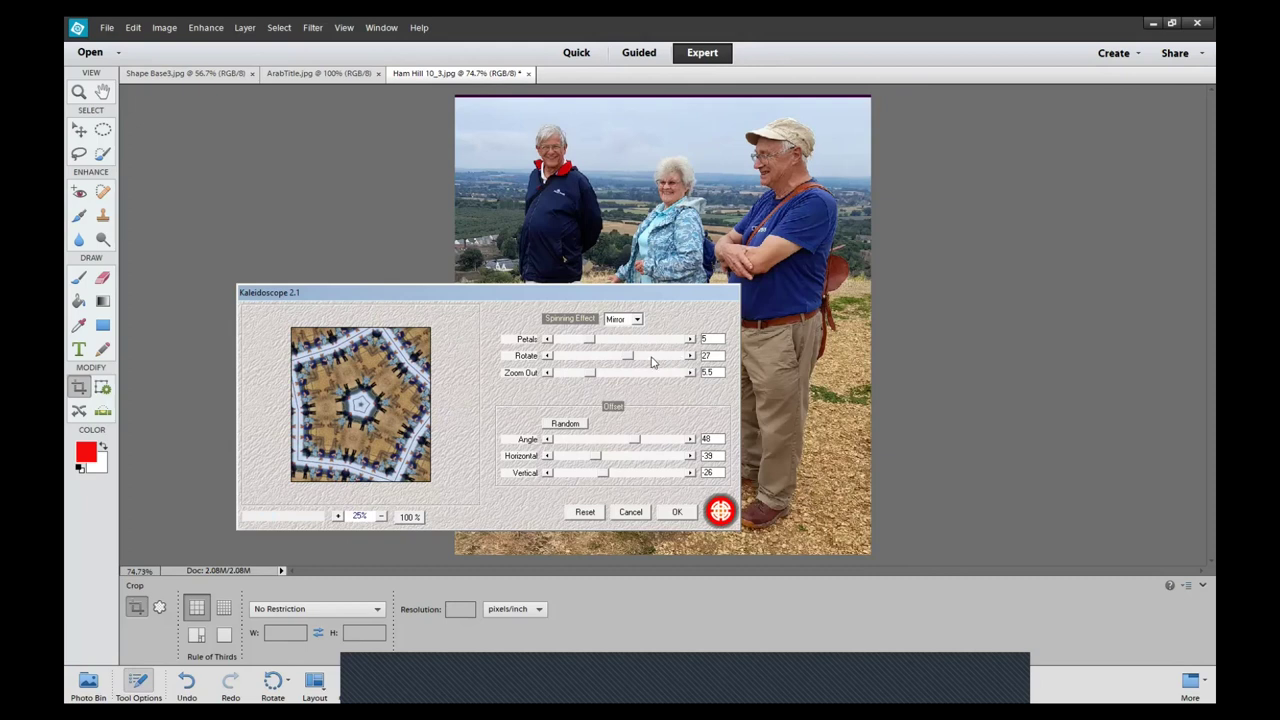
# Set Rotate to 37, randomize the offsets to Angle 55, Horizontal -43 and Vertical -81, and apply the kaleidoscope filter
pyautogui.click(650, 356)
pyautogui.click(565, 424)
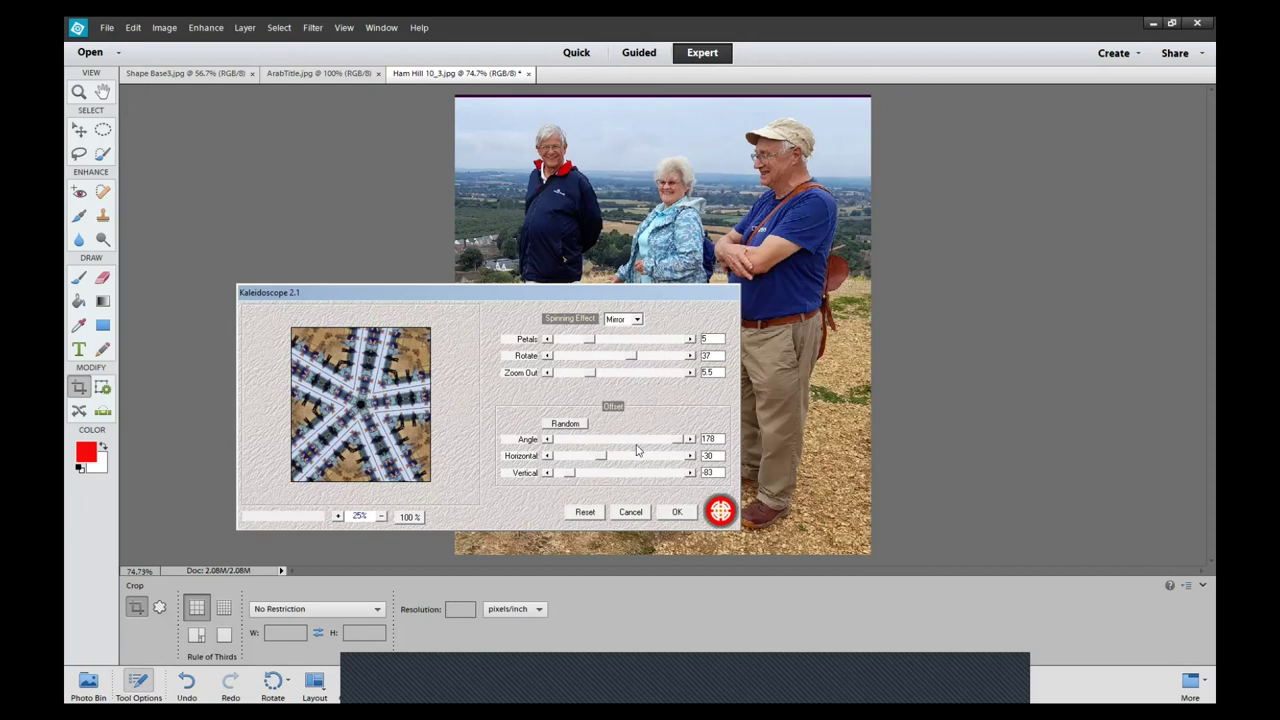
pyautogui.click(556, 424)
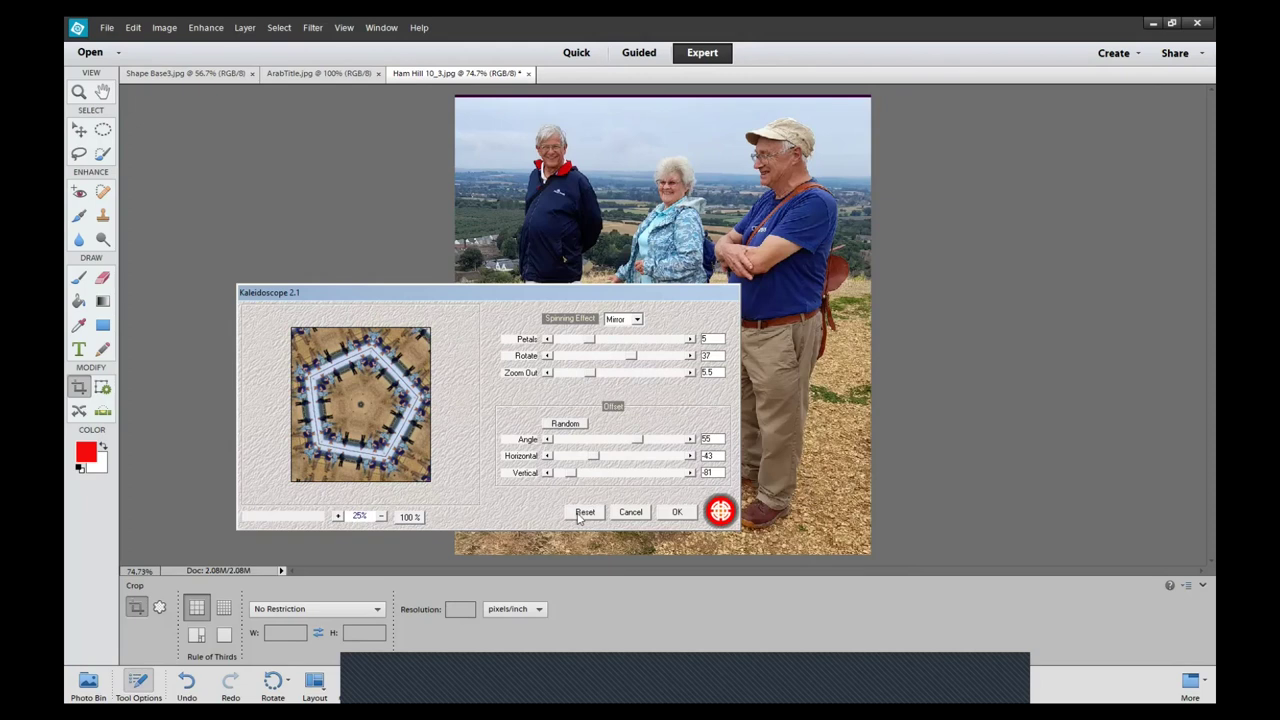
pyautogui.click(678, 513)
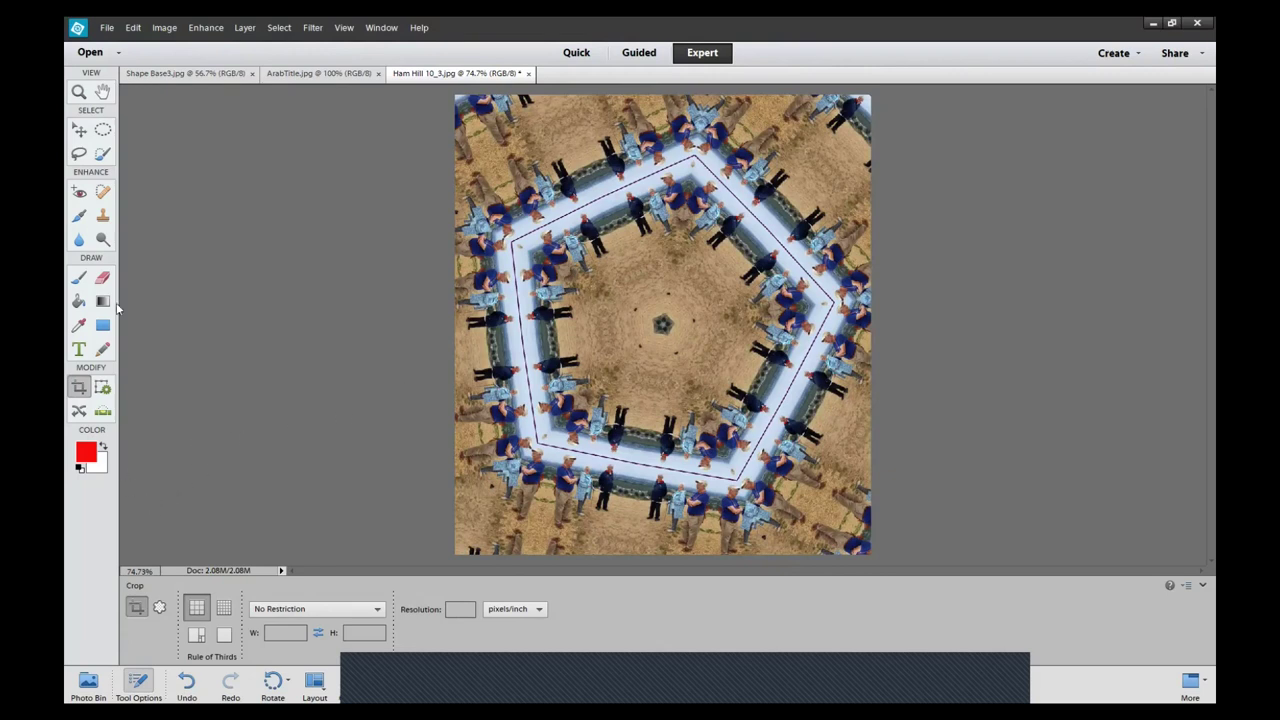
# Zoom in to about 202% and examine the repeated figures and the centre of the kaleidoscope pattern
pyautogui.click(79, 91)
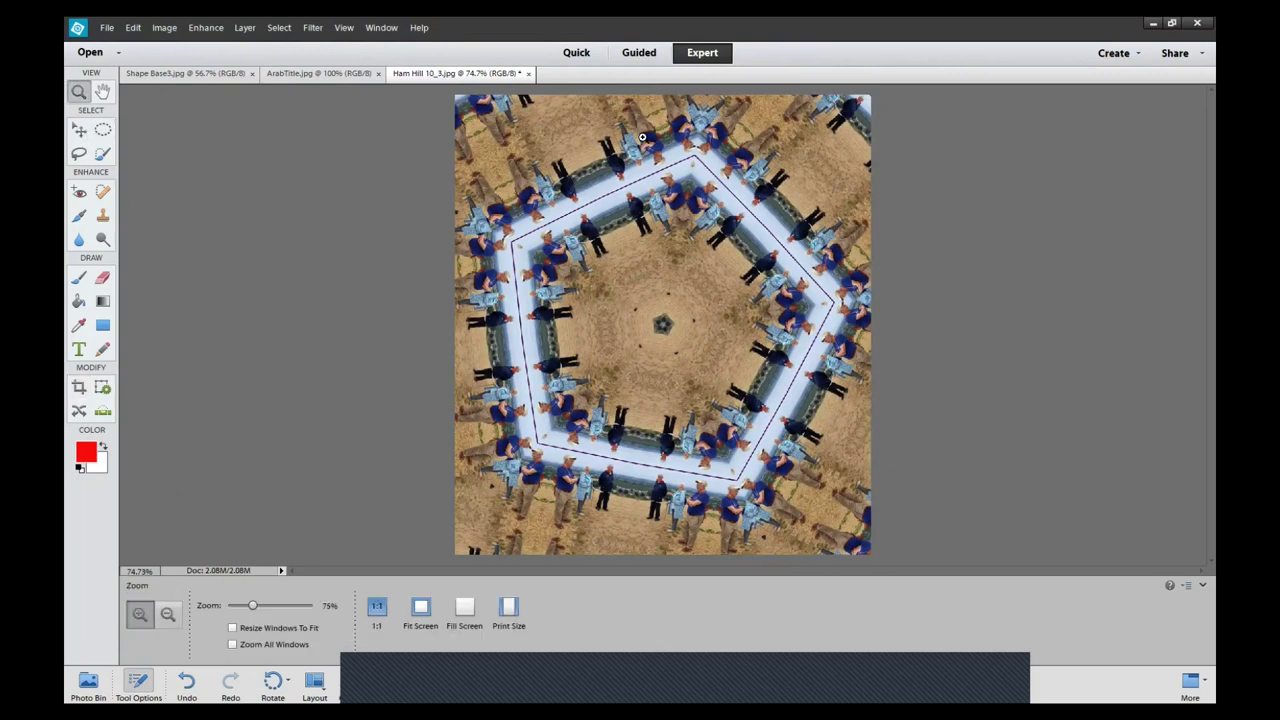
pyautogui.click(568, 280)
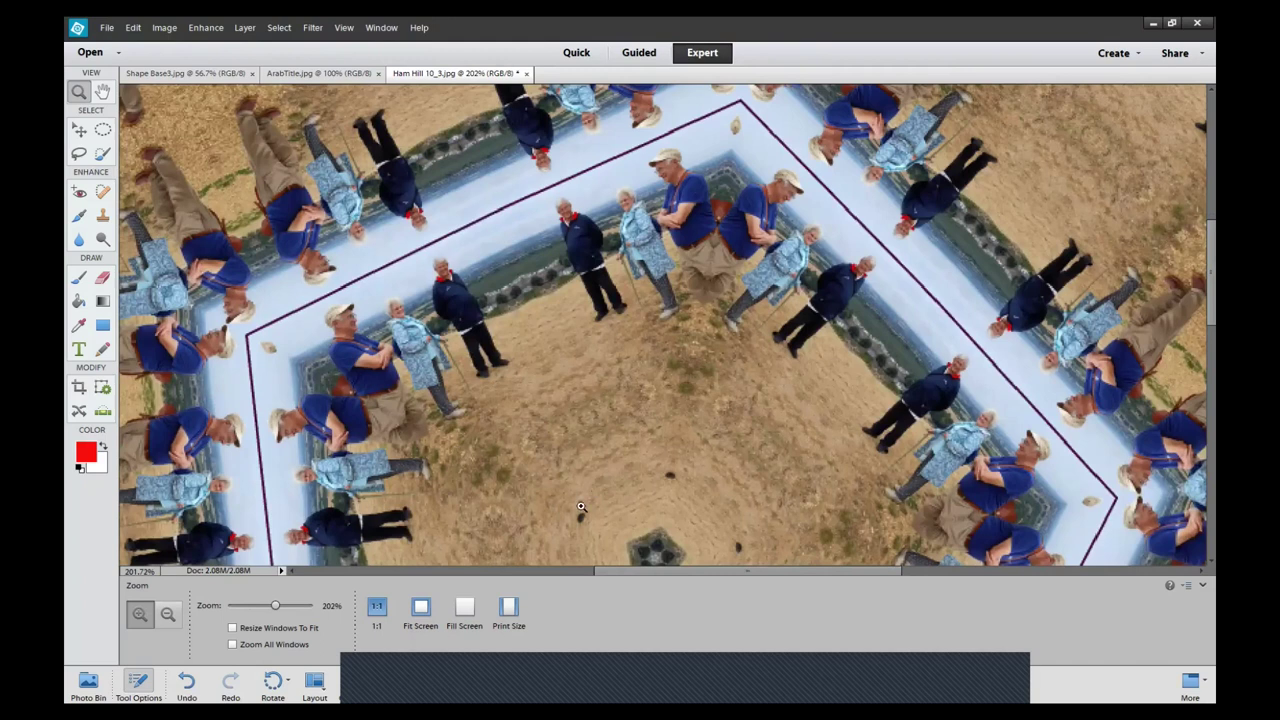
pyautogui.moveTo(586, 500); pyautogui.dragTo(594, 151)
pyautogui.moveTo(551, 366); pyautogui.dragTo(522, 215)
pyautogui.moveTo(460, 544); pyautogui.dragTo(522, 188)
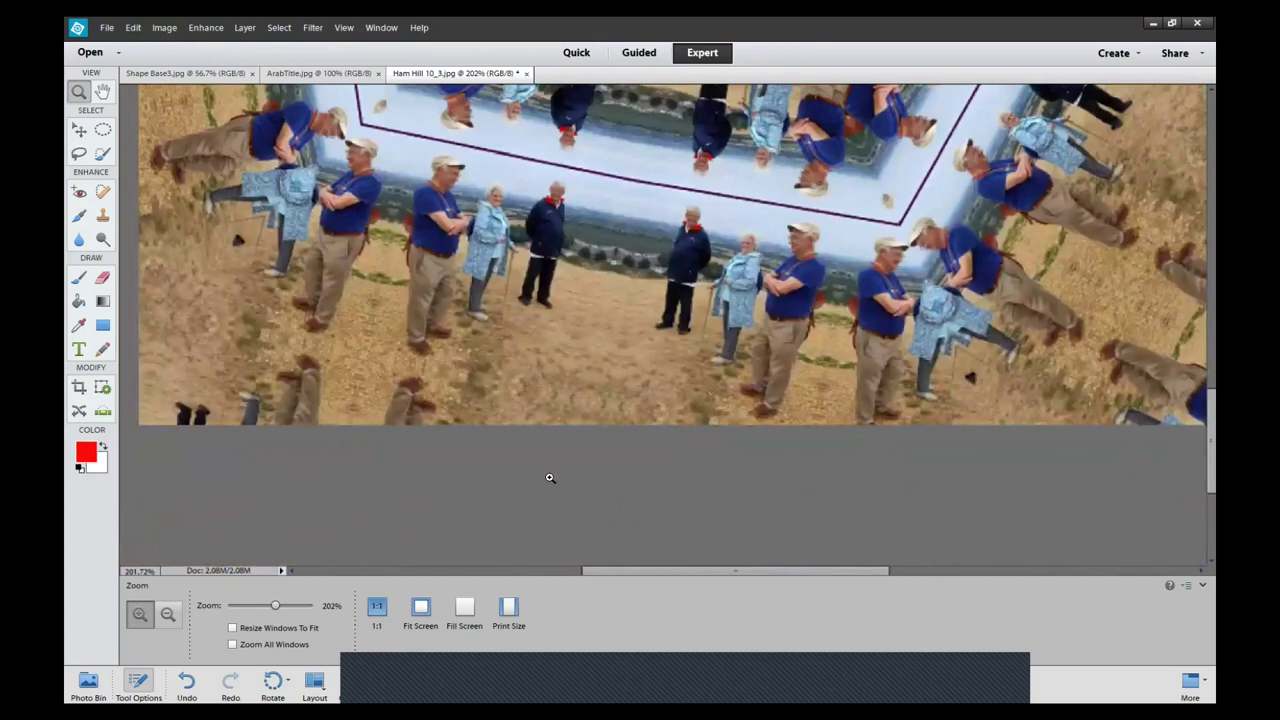
pyautogui.scroll(-2, 522, 252)
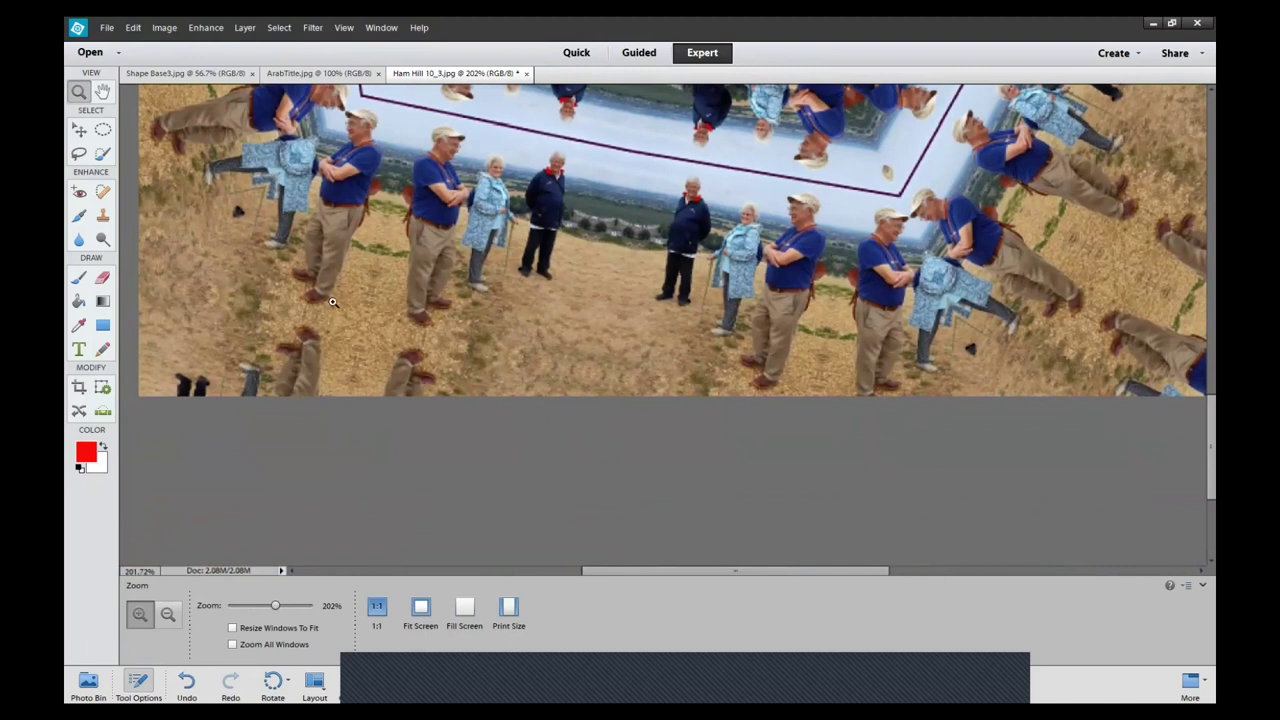
pyautogui.scroll(10, 366, 334)
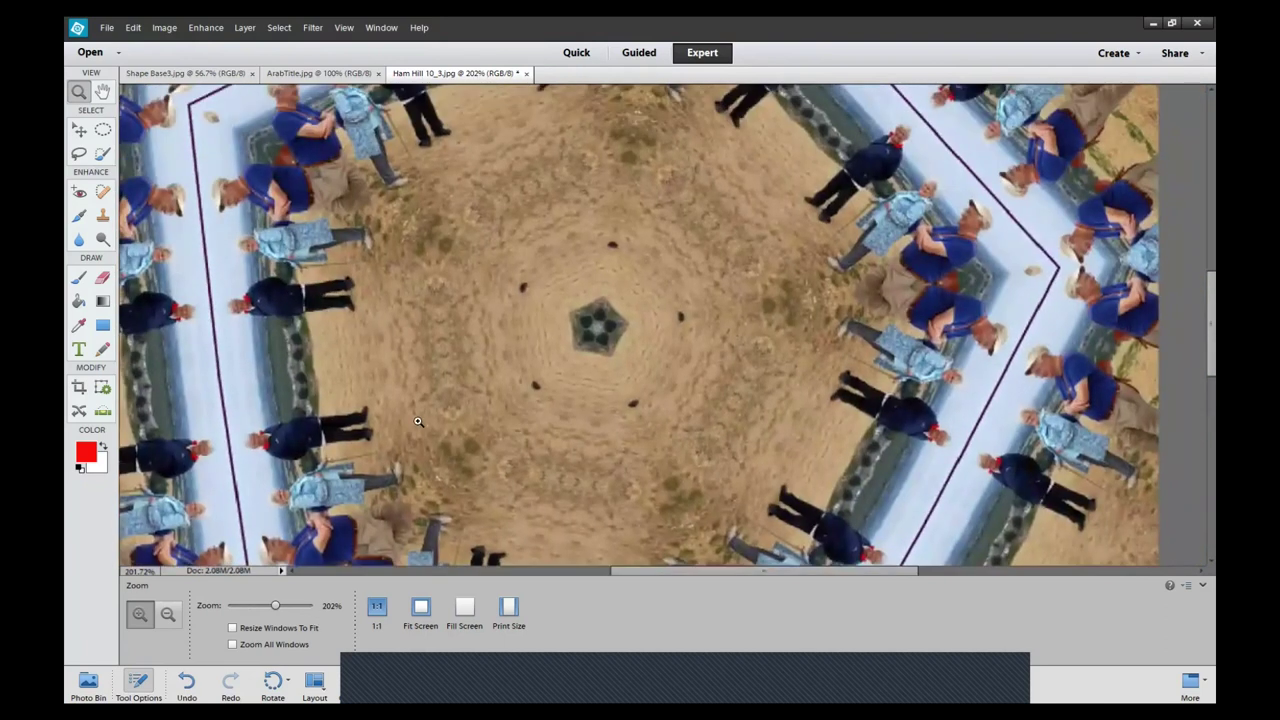
pyautogui.scroll(-1, 413, 421)
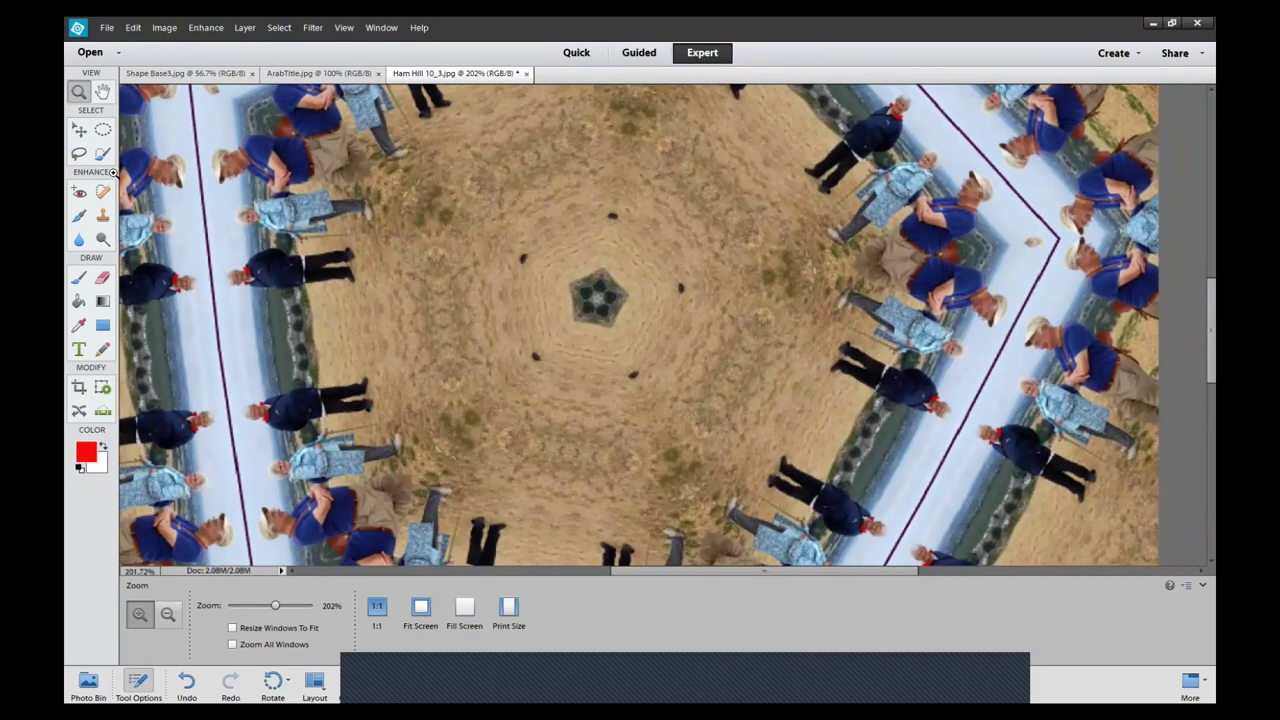
# Check the pattern's pixel dimensions and document size without changing them, and minimize the editor window
pyautogui.click(165, 28)
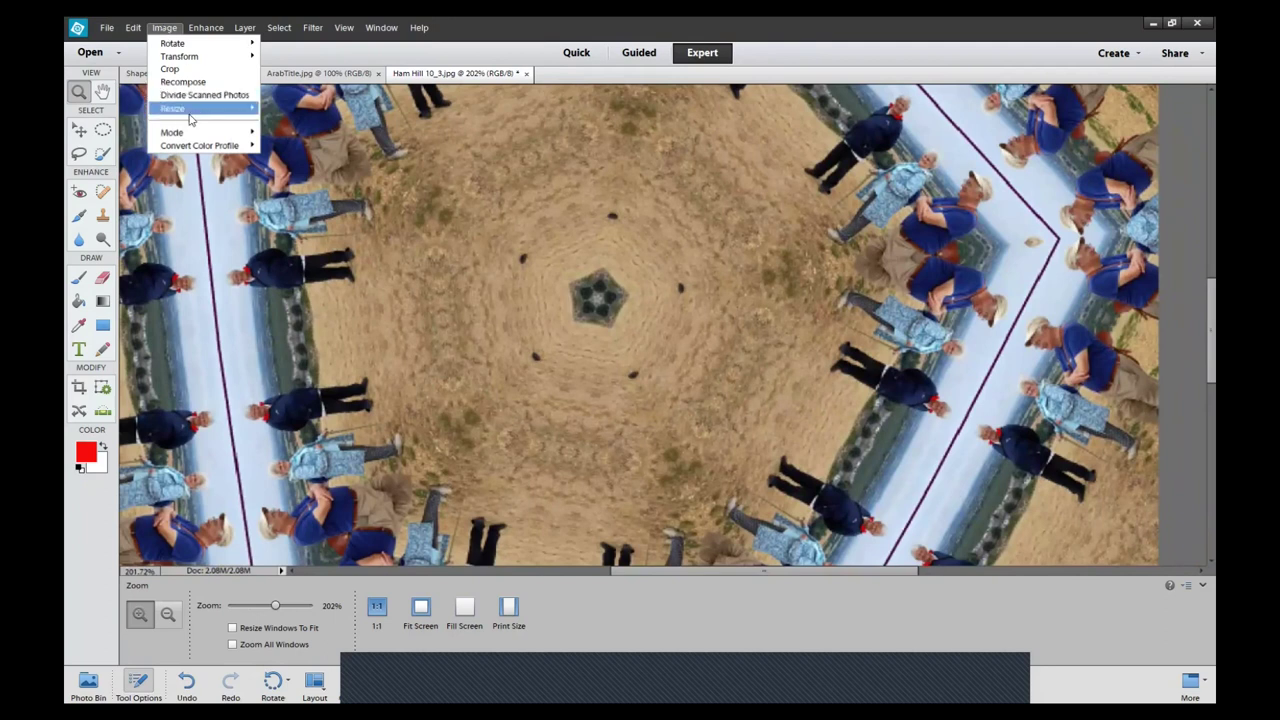
pyautogui.moveTo(205, 109)
pyautogui.click(292, 115)
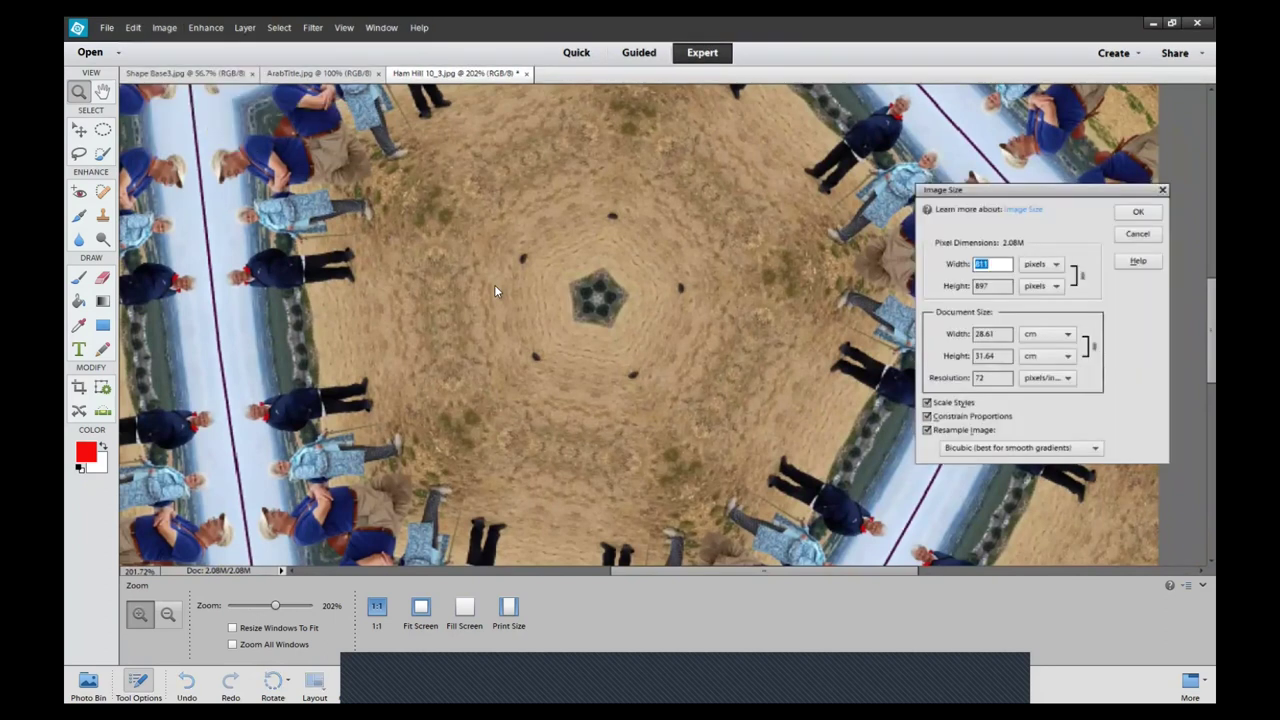
pyautogui.click(1136, 213)
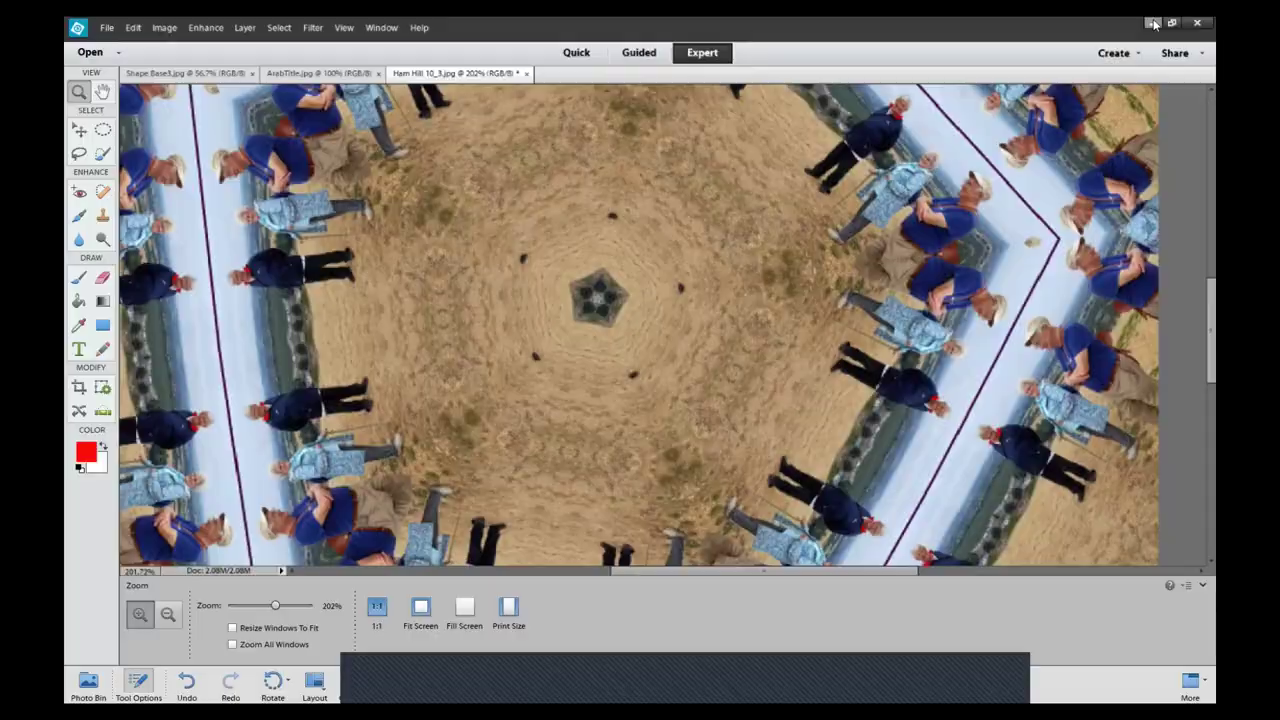
pyautogui.click(1154, 23)
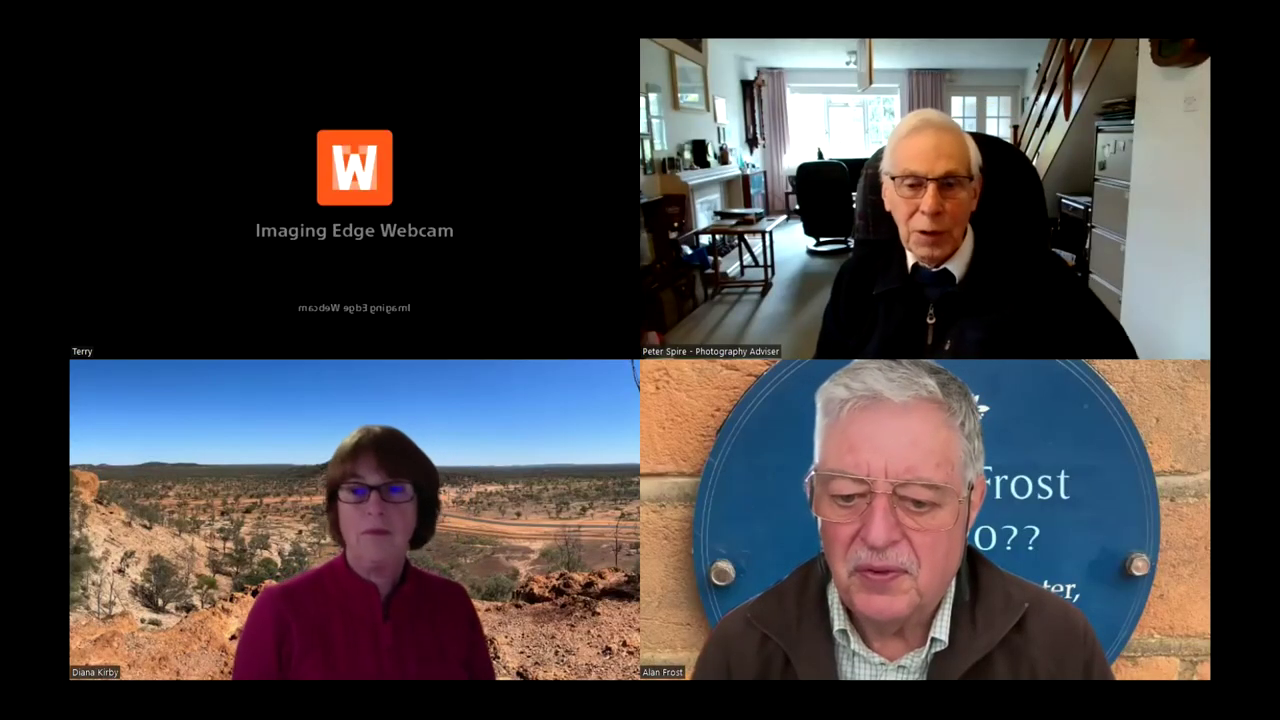